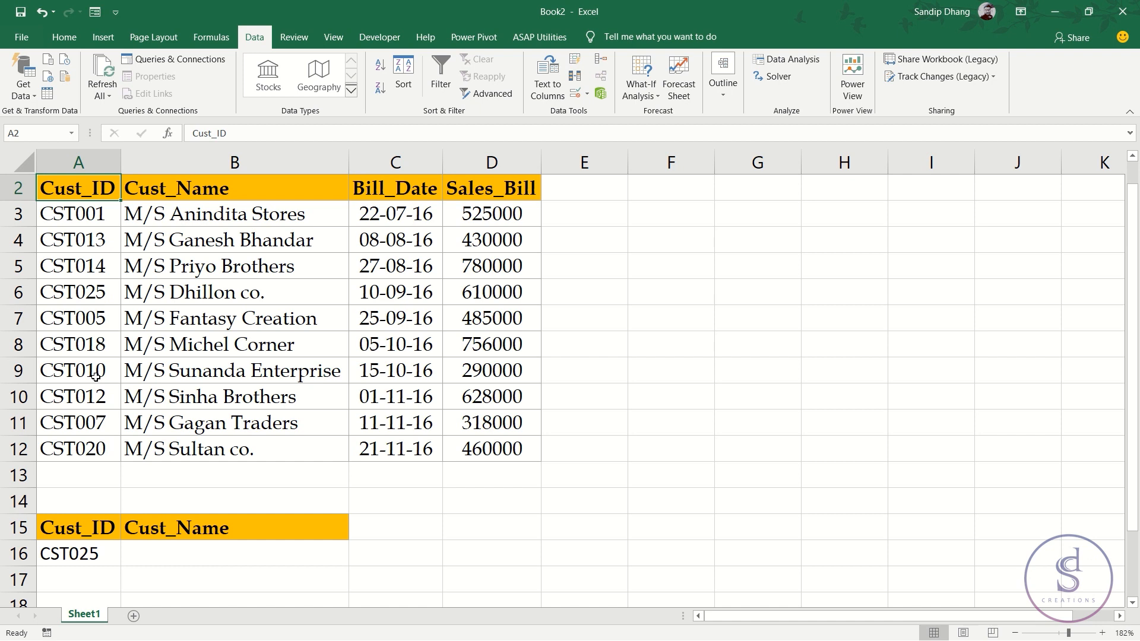
# - Examine the customer sales table in A2:D12 and the Cust_ID and Cust_Name lookup cells in row 16
pyautogui.click(83, 292)
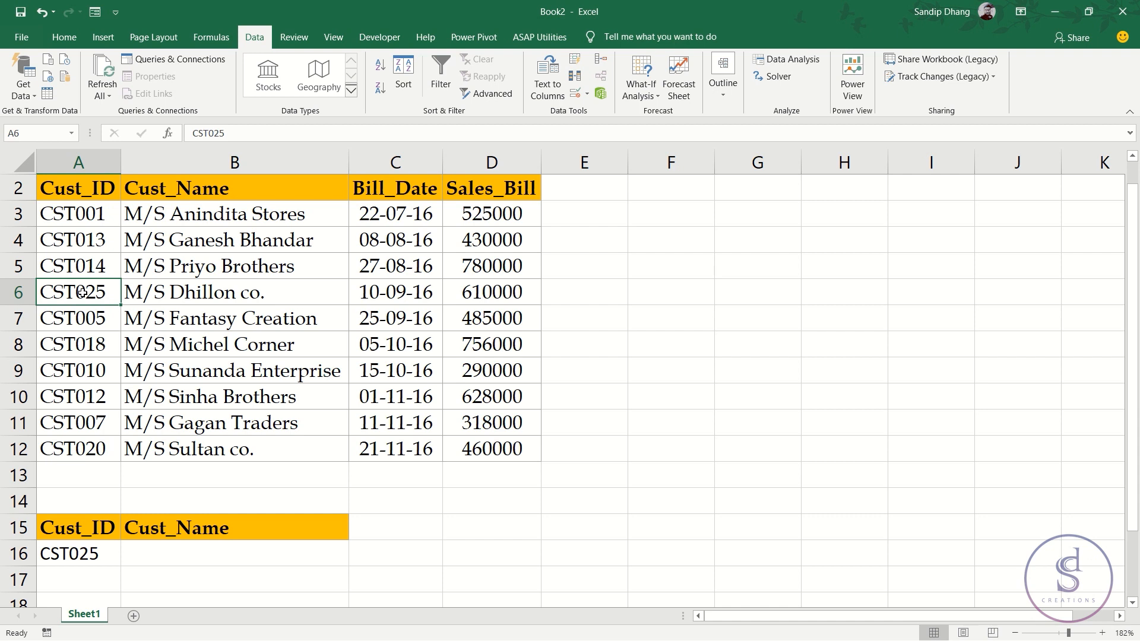
pyautogui.click(74, 552)
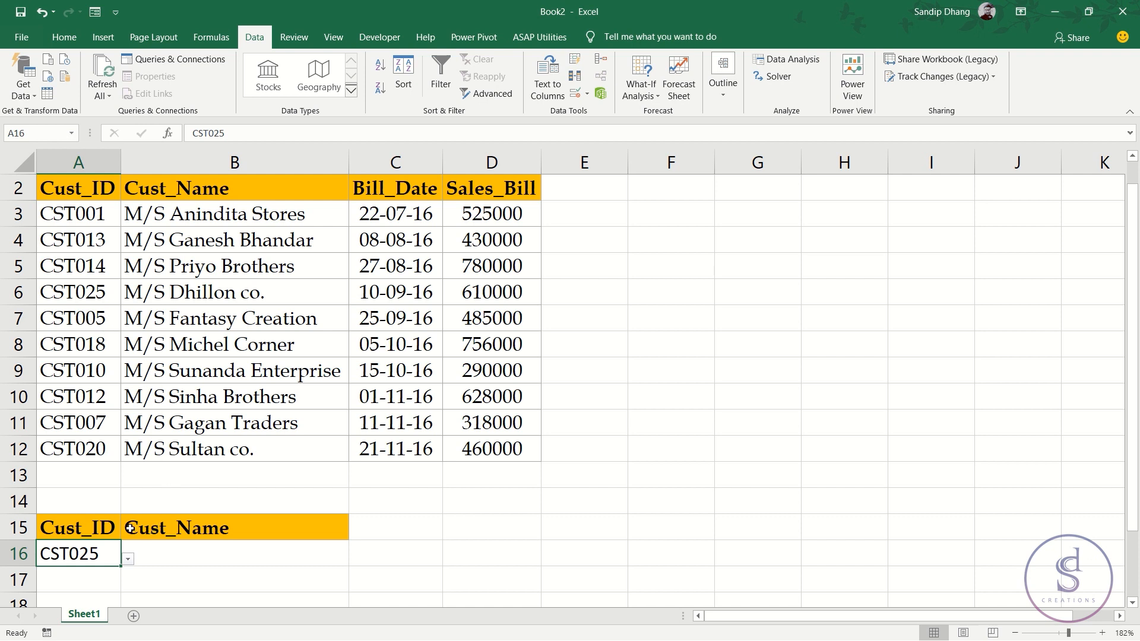
pyautogui.click(171, 555)
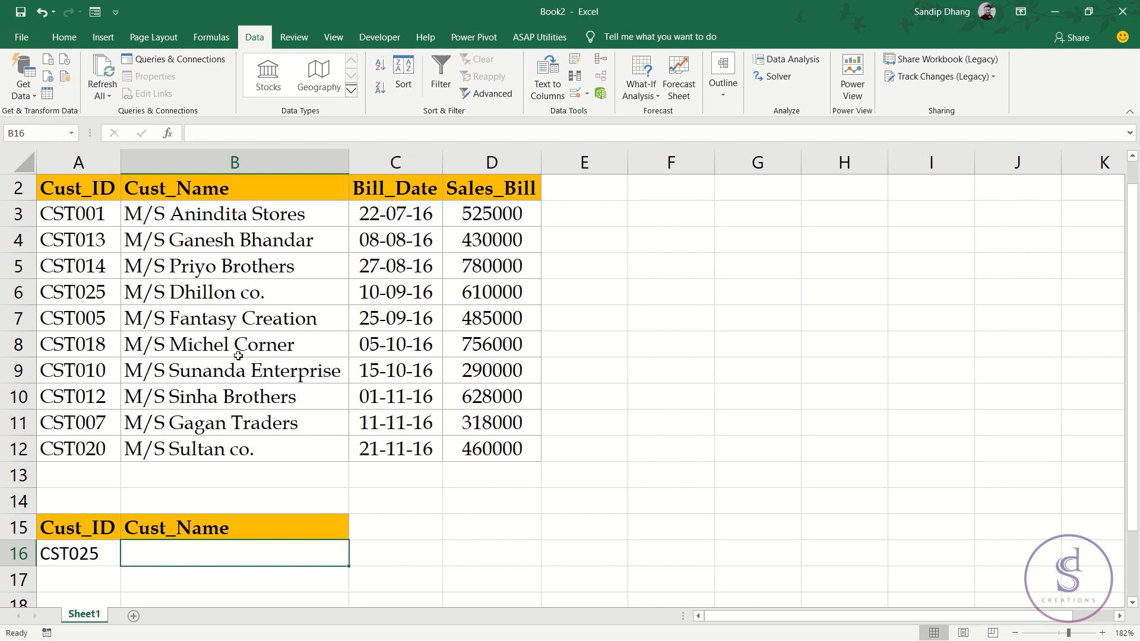
pyautogui.moveTo(98, 188); pyautogui.dragTo(457, 191)
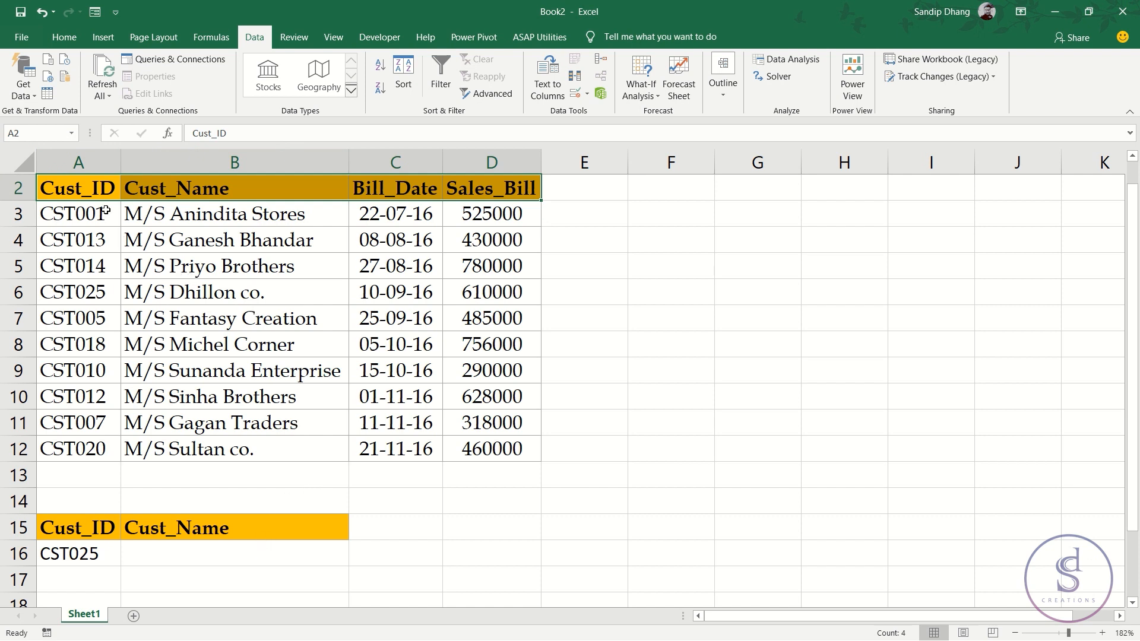
pyautogui.moveTo(109, 178); pyautogui.dragTo(484, 189)
pyautogui.moveTo(77, 184); pyautogui.dragTo(64, 331)
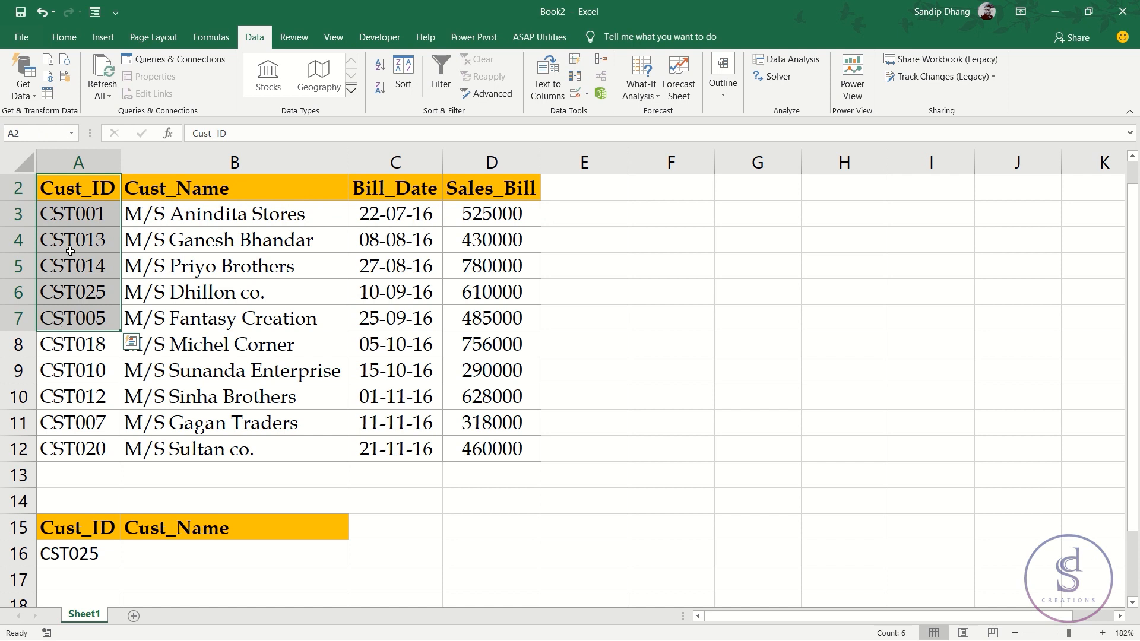
pyautogui.click(54, 186)
pyautogui.moveTo(54, 186); pyautogui.dragTo(467, 448)
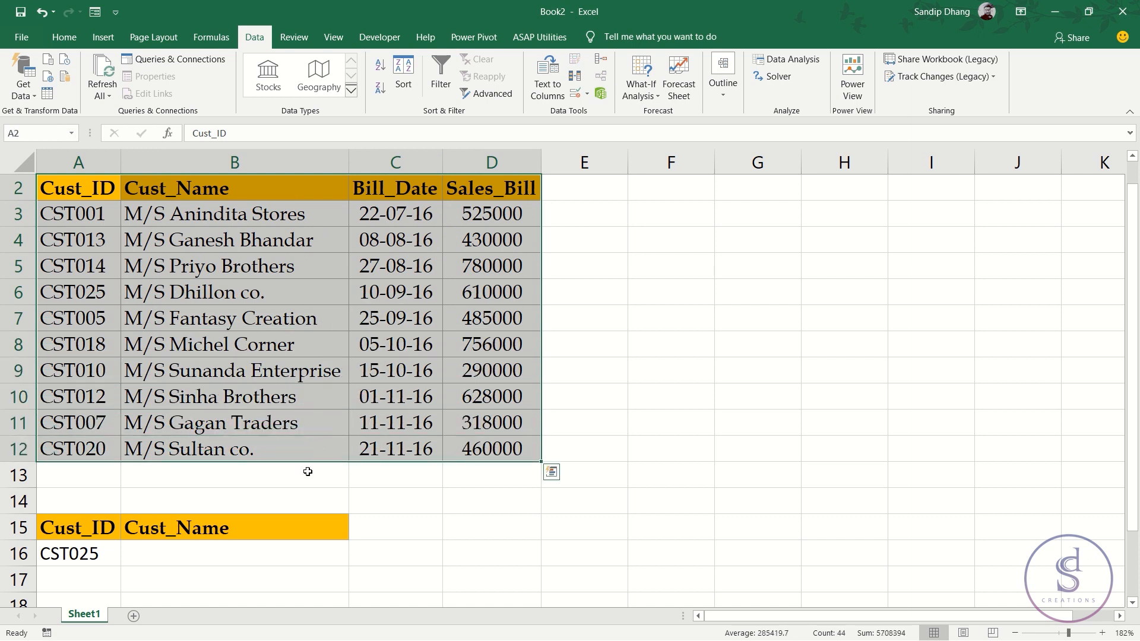
# - Start a VLOOKUP formula in B16 under Cust_Name with A16 as the lookup value
pyautogui.click(239, 553)
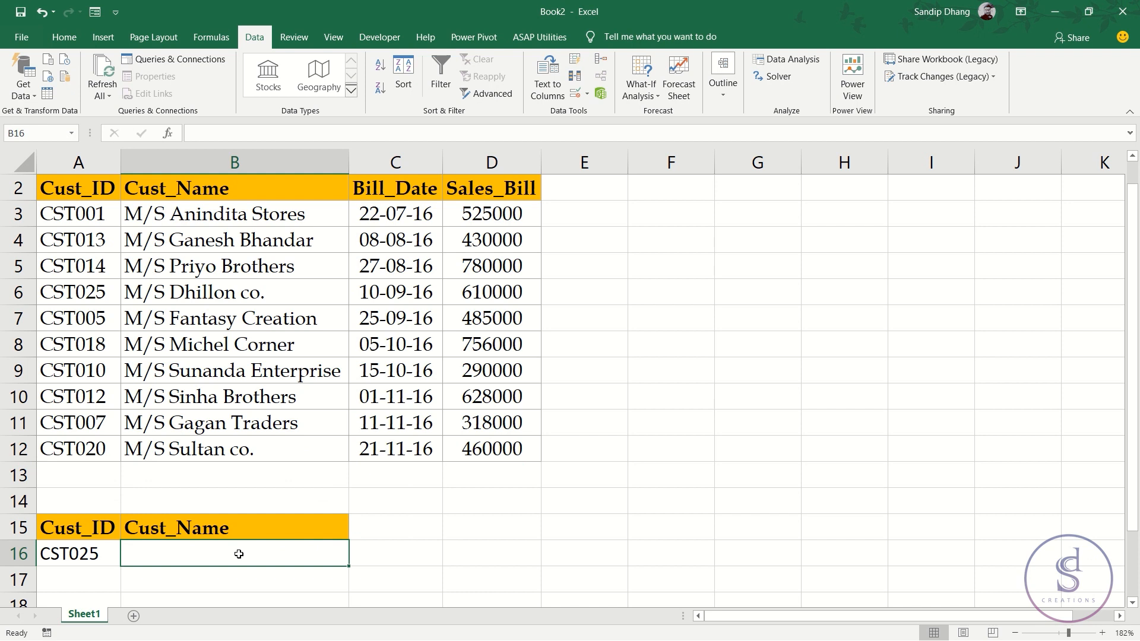
pyautogui.write('=vlook')
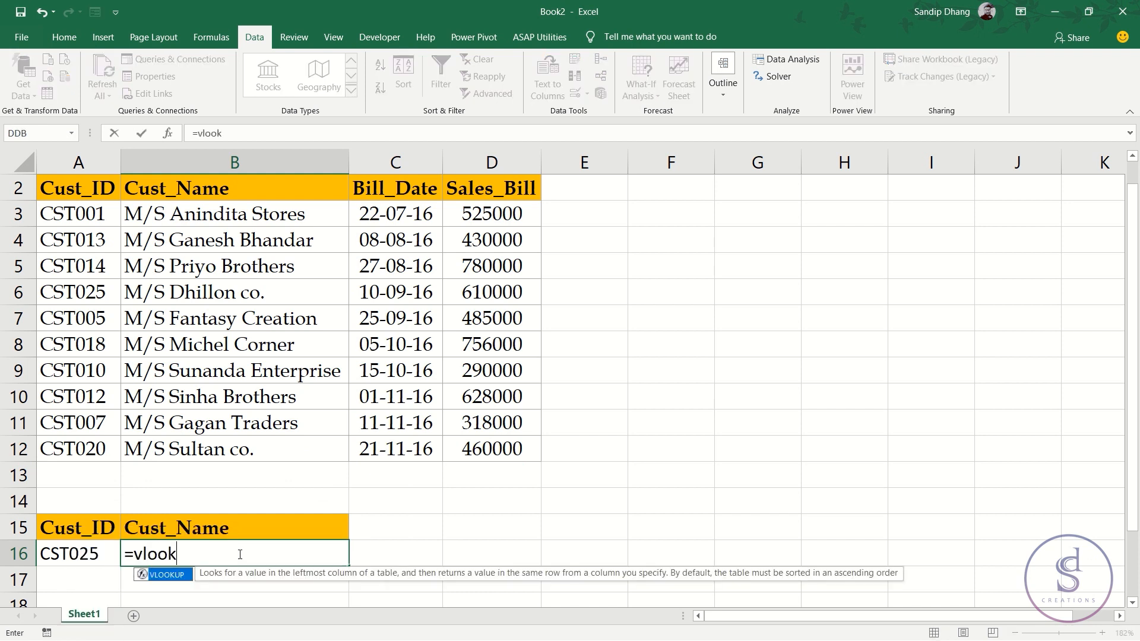
pyautogui.press('Tab')
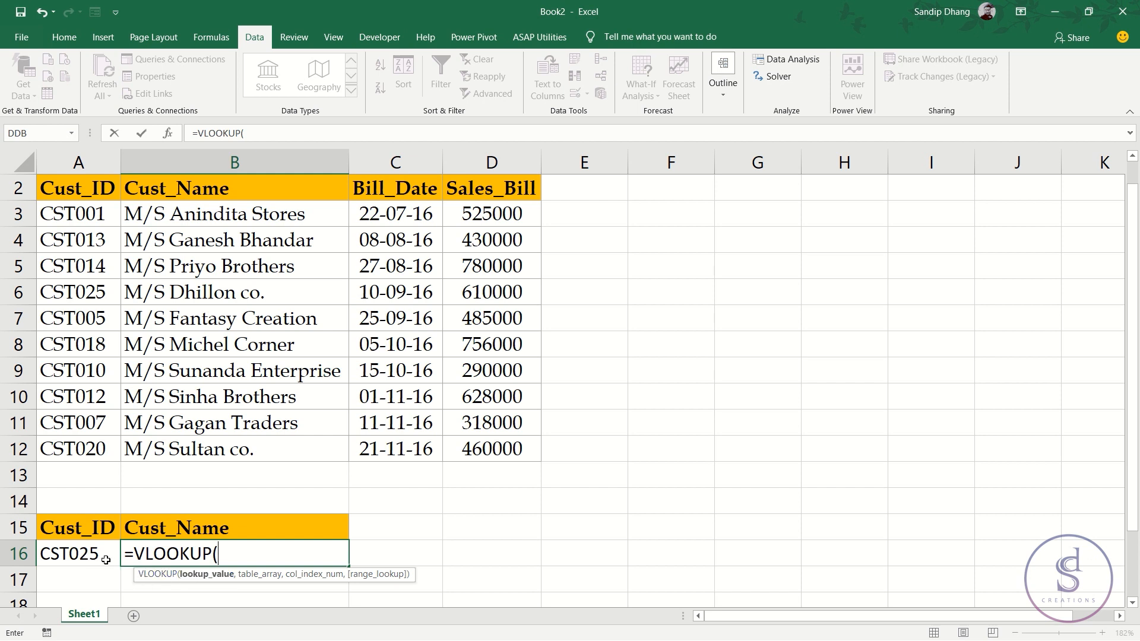
pyautogui.click(89, 555)
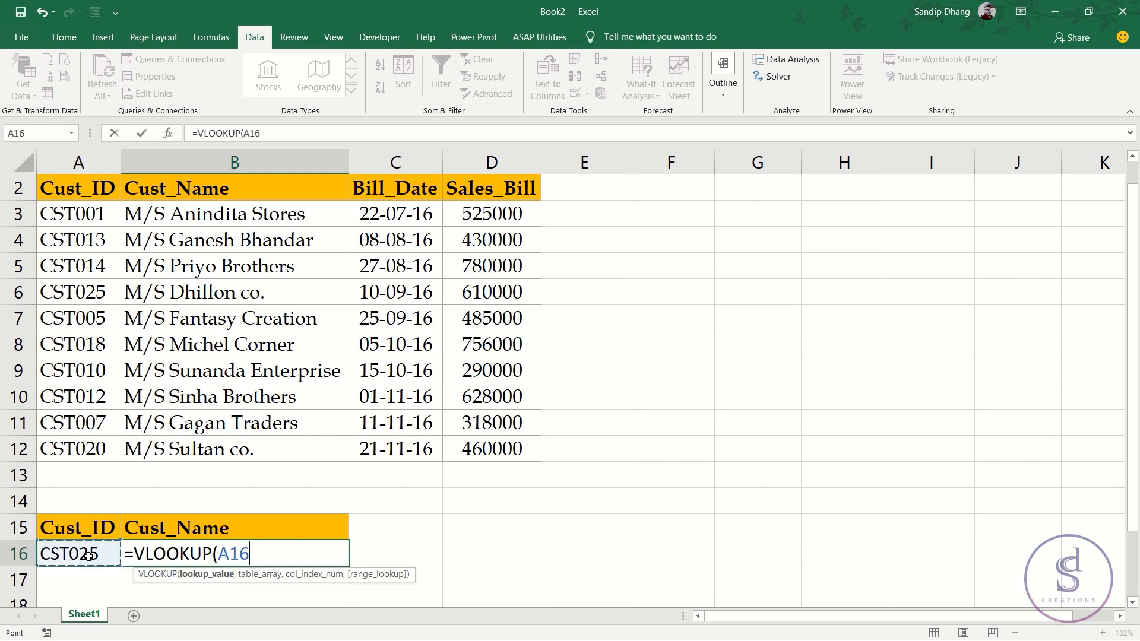
pyautogui.write(',')
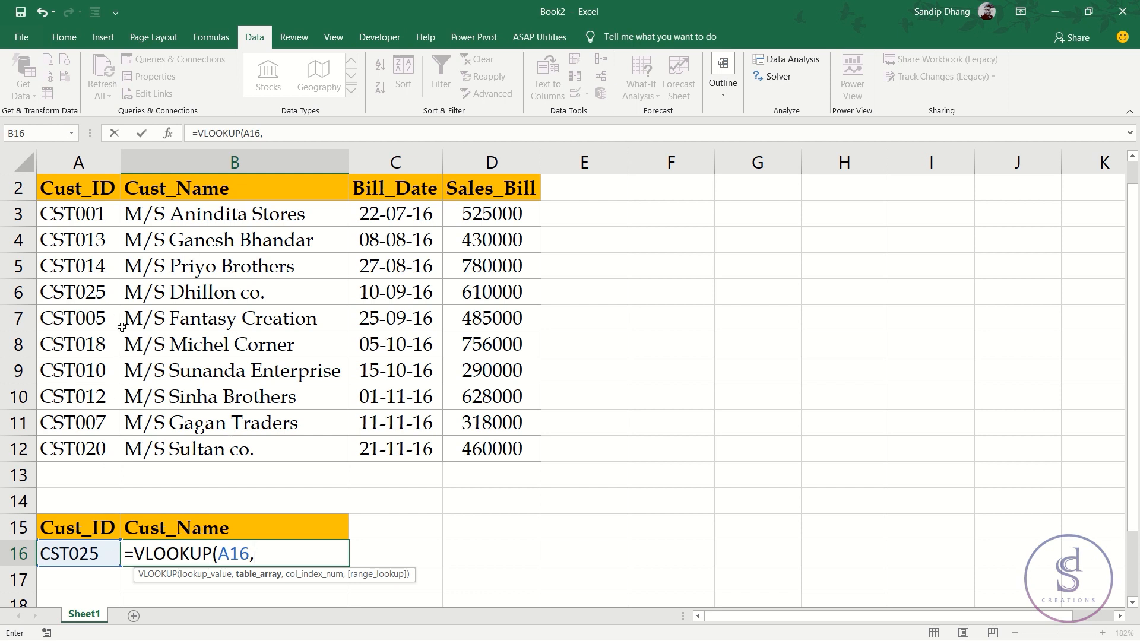
# - Set the VLOOKUP table array to the Cust_ID and Cust_Name data in A3:B12
pyautogui.click(82, 215)
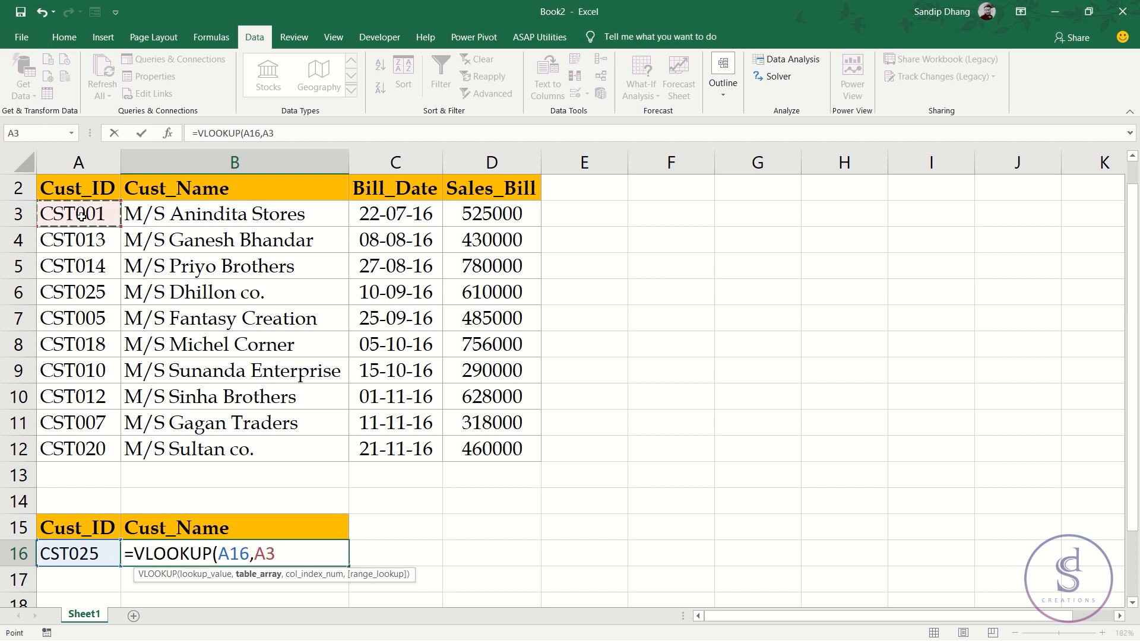
pyautogui.click(86, 196)
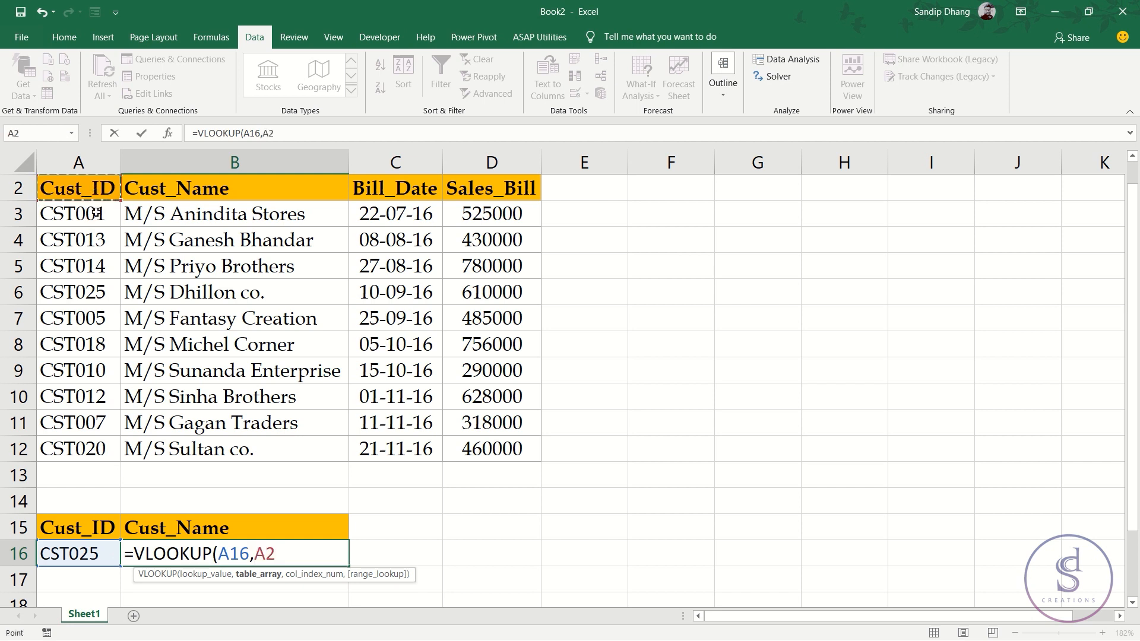
pyautogui.click(96, 213)
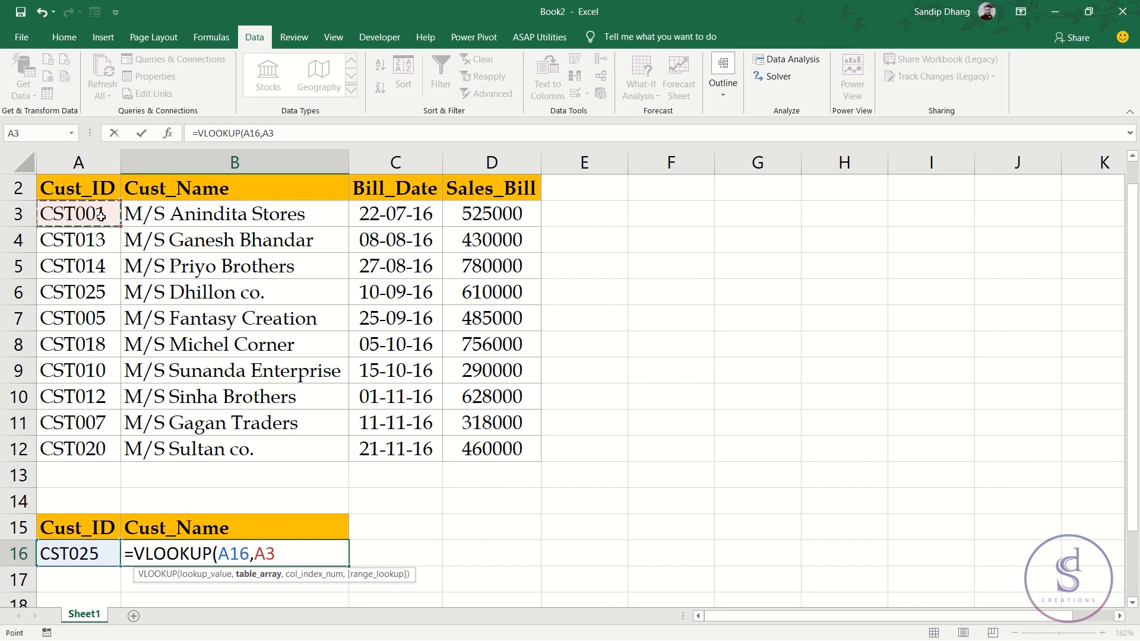
pyautogui.moveTo(101, 216); pyautogui.dragTo(597, 216)
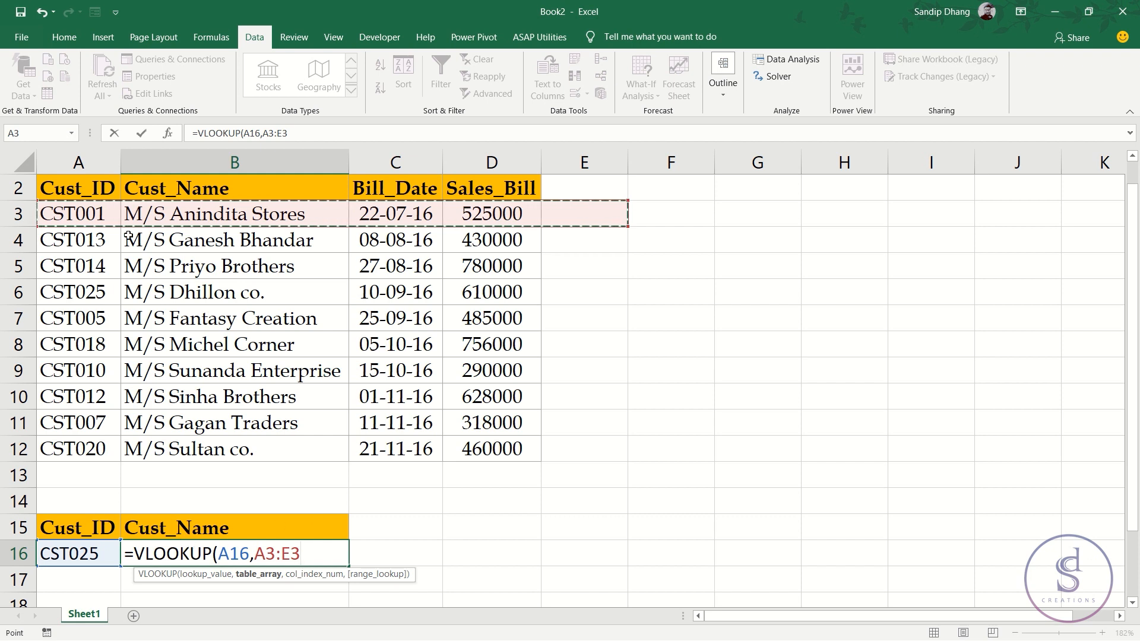
pyautogui.moveTo(86, 213); pyautogui.dragTo(218, 212)
pyautogui.moveTo(218, 318); pyautogui.dragTo(207, 440)
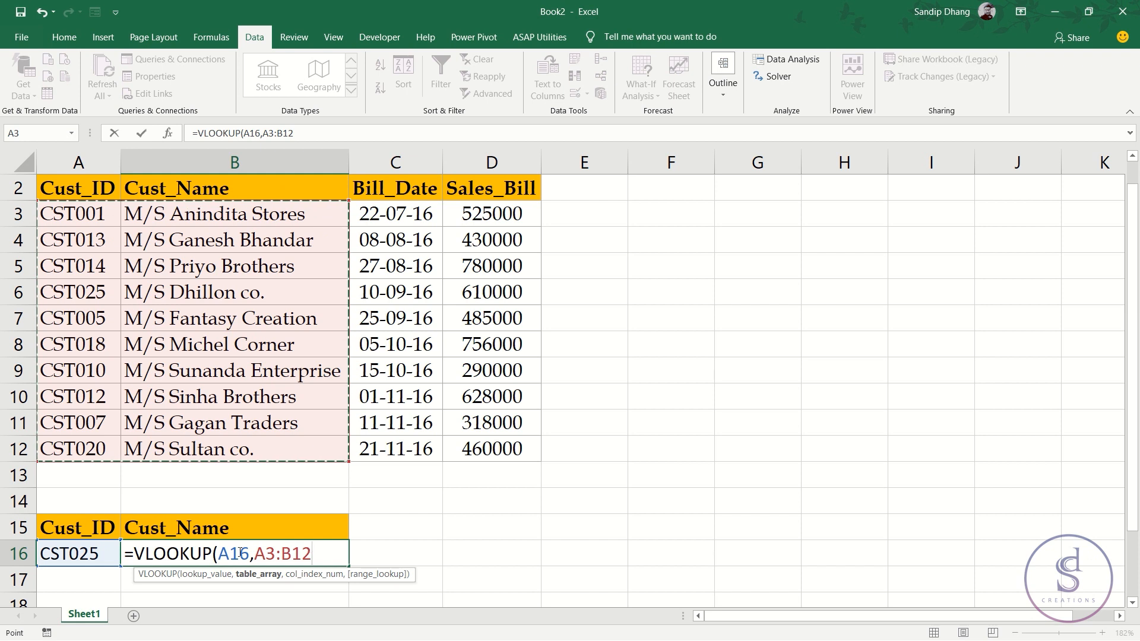
# - Complete the VLOOKUP with column index 2 and exact match 0, and compare its result with the matching table row
pyautogui.write(',2')
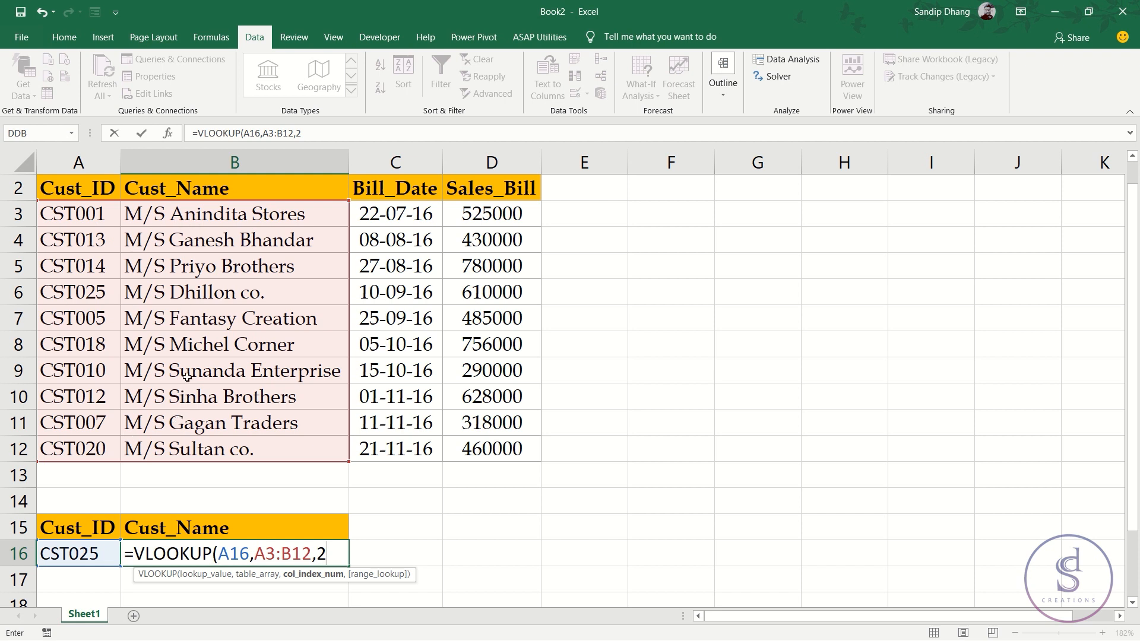
pyautogui.write(',')
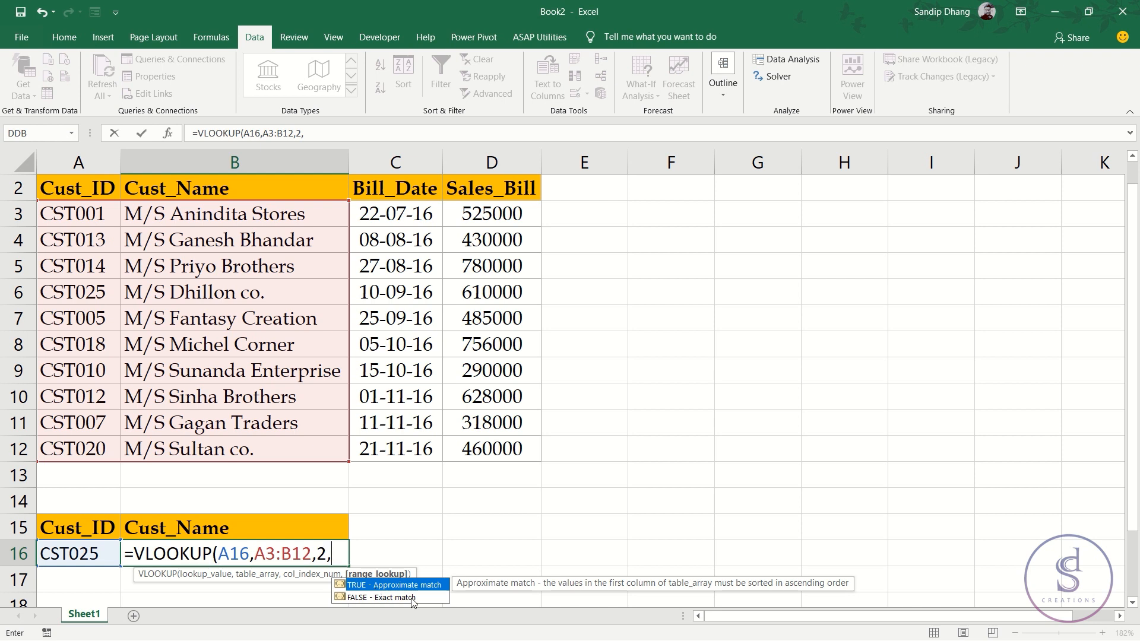
pyautogui.write('0)')
pyautogui.press('Return')
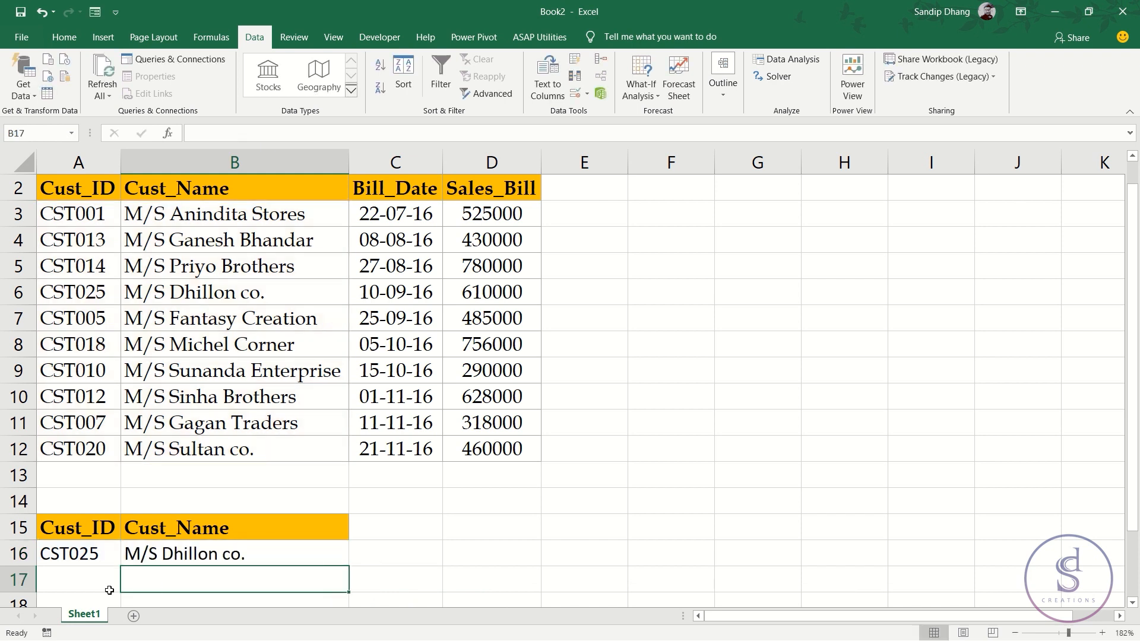
pyautogui.click(211, 555)
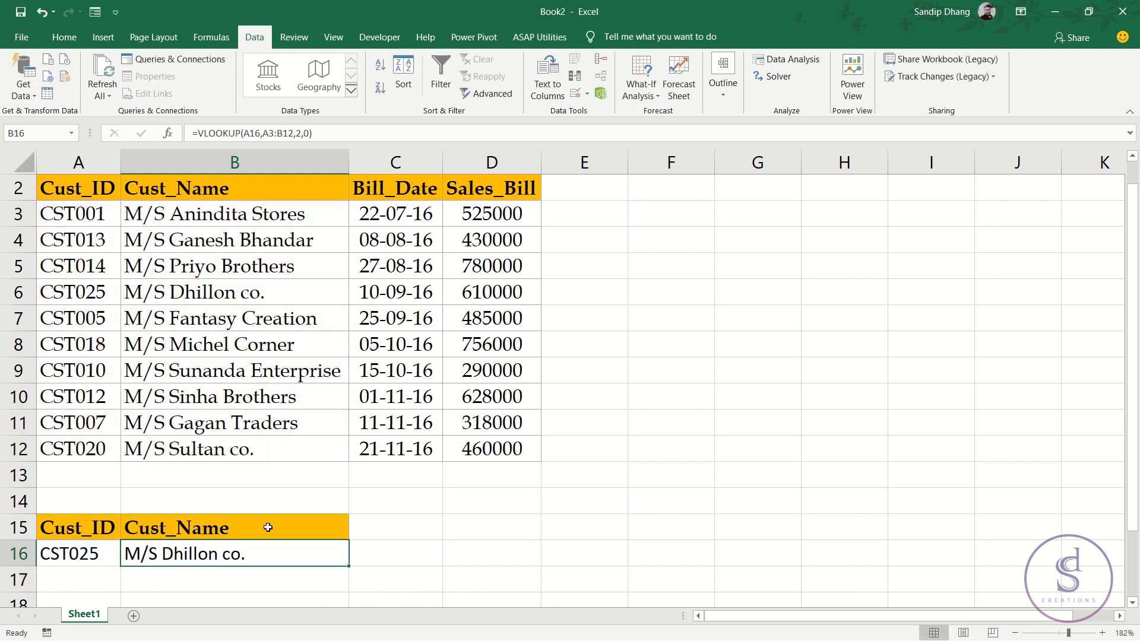
pyautogui.moveTo(83, 284); pyautogui.dragTo(172, 301)
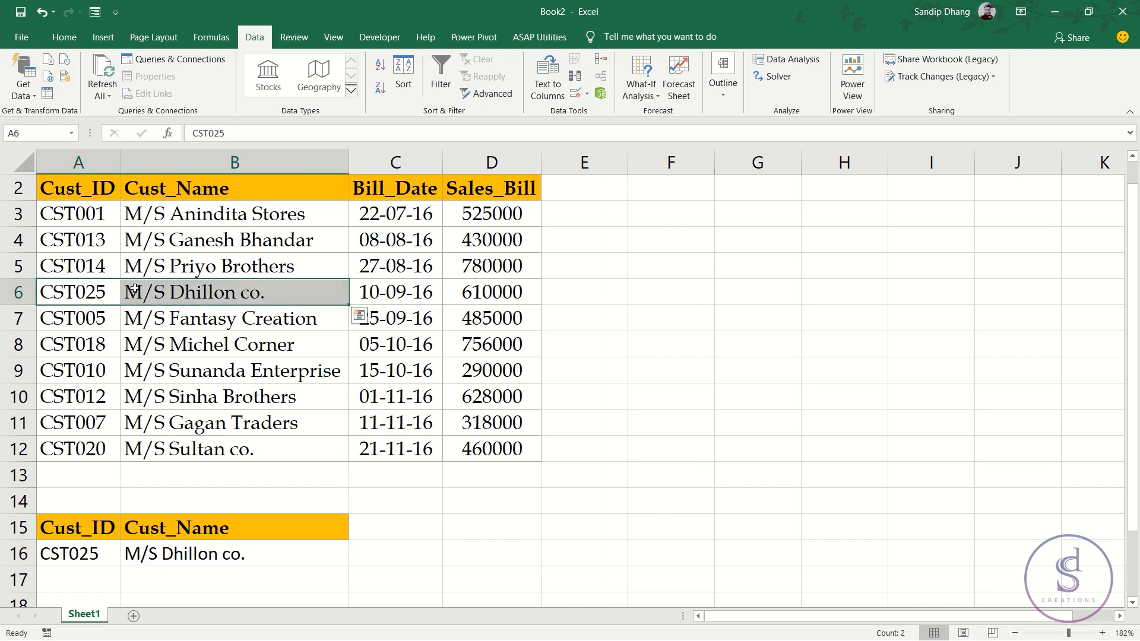
# - Insert a blank column before the Cust_ID column
pyautogui.click(77, 156)
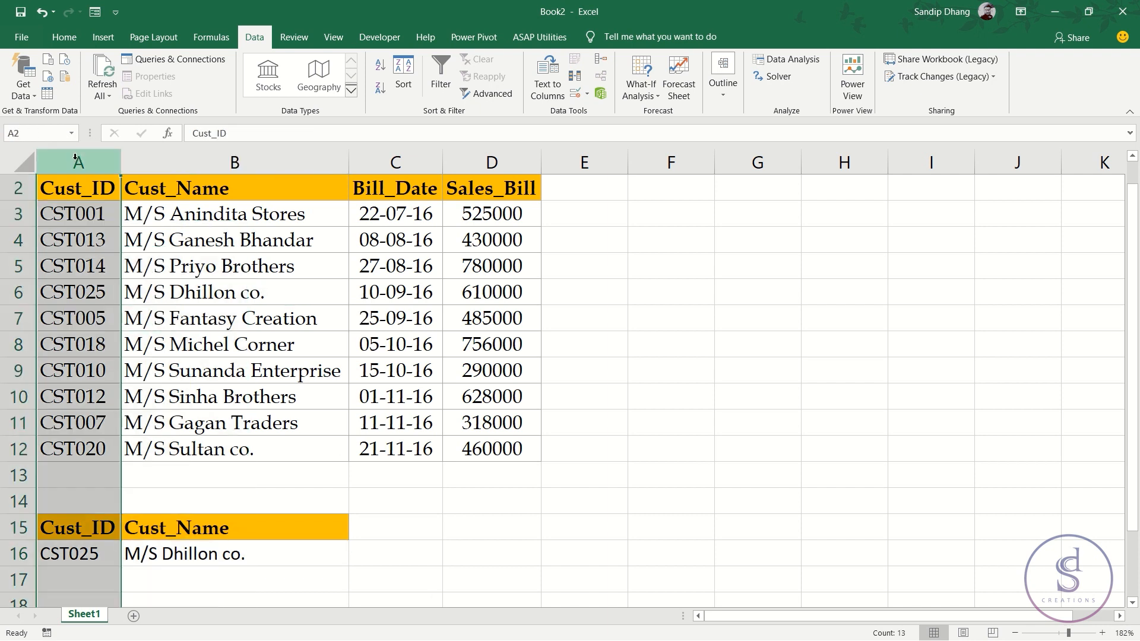
pyautogui.hotkey('ctrl', 'shift', '+')
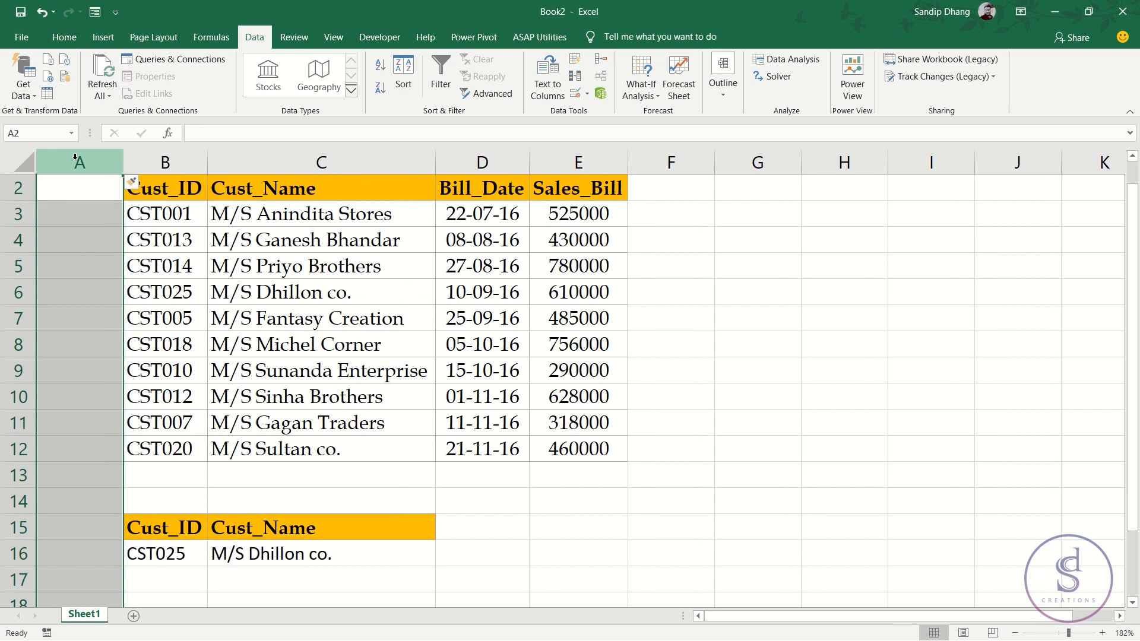
pyautogui.click(184, 221)
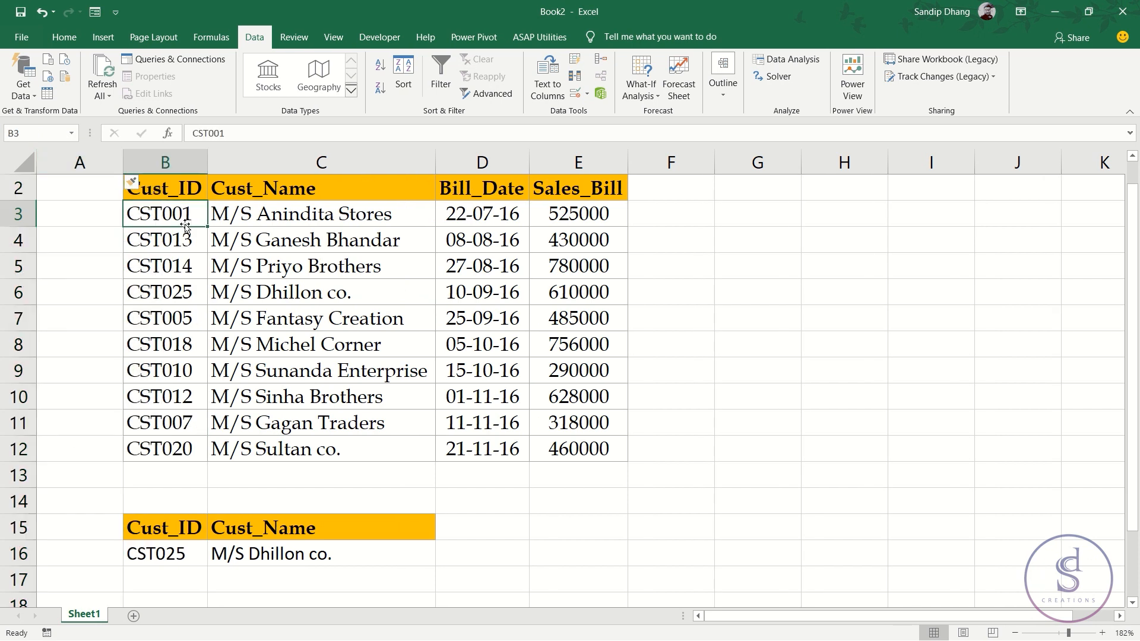
pyautogui.click(185, 195)
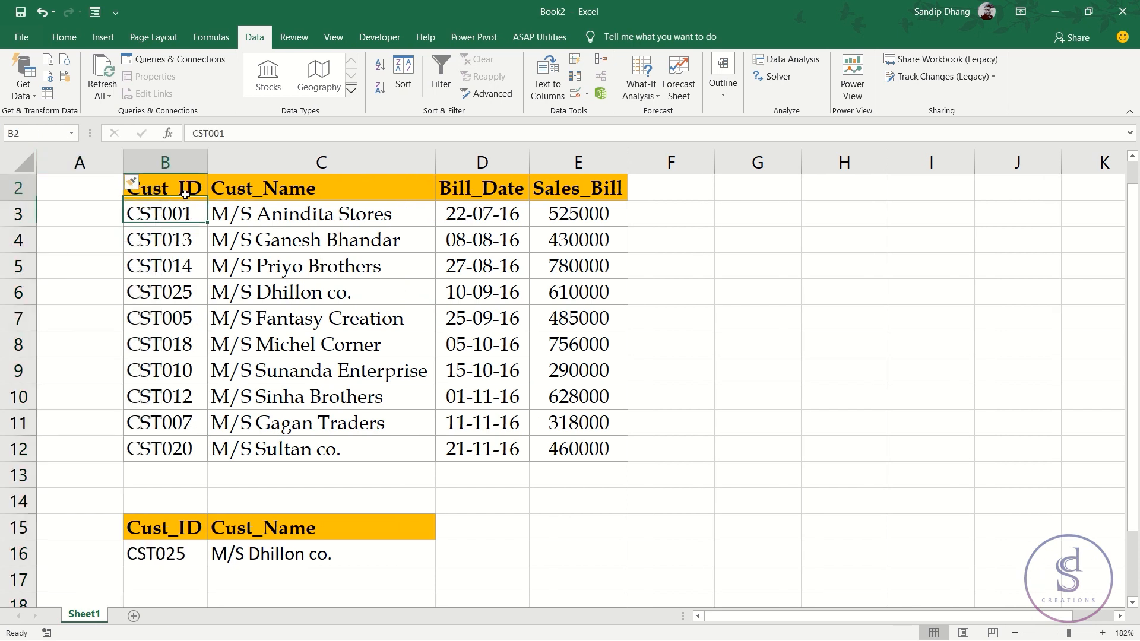
# - Review the table array and column index arguments of the VLOOKUP formula in C16 against the Cust_Name column
pyautogui.doubleClick(311, 544)
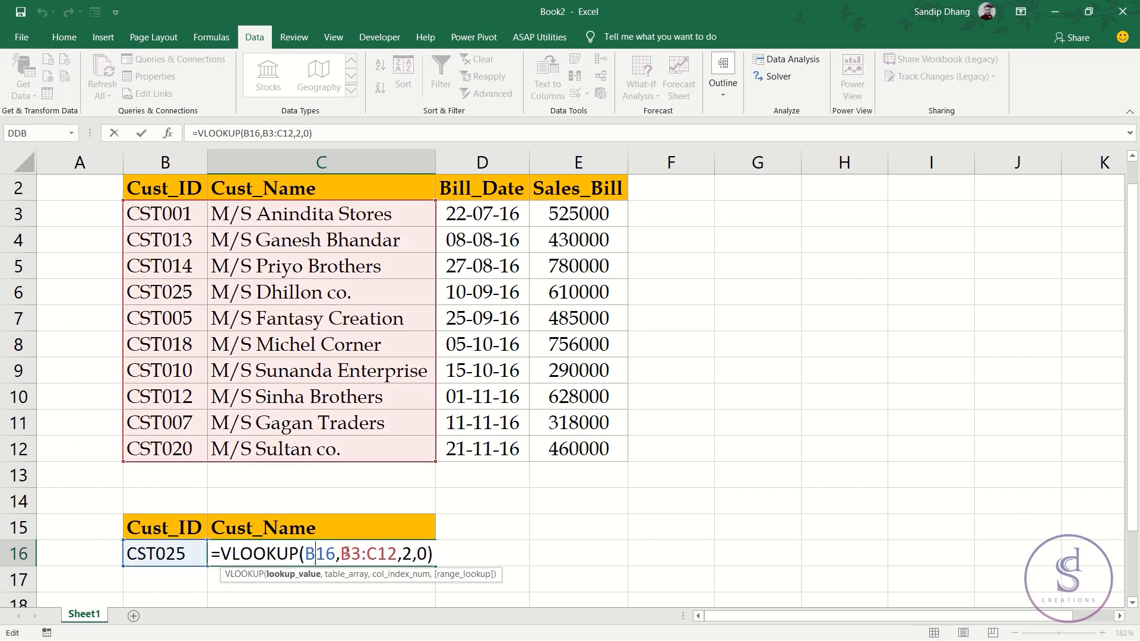
pyautogui.moveTo(341, 554); pyautogui.dragTo(408, 553)
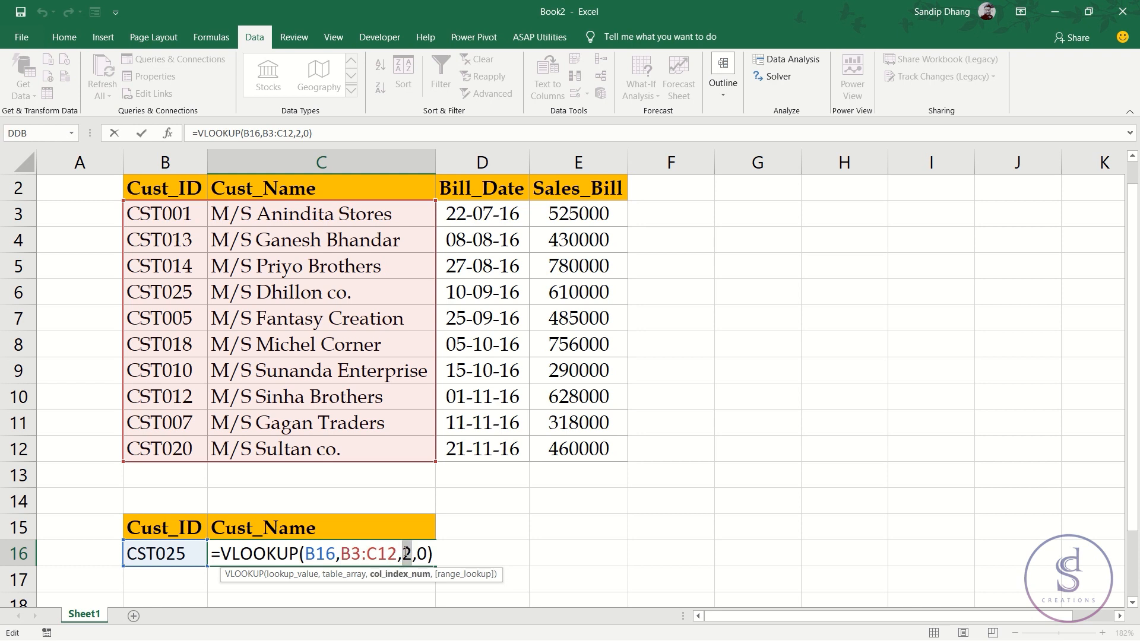
pyautogui.press('Return')
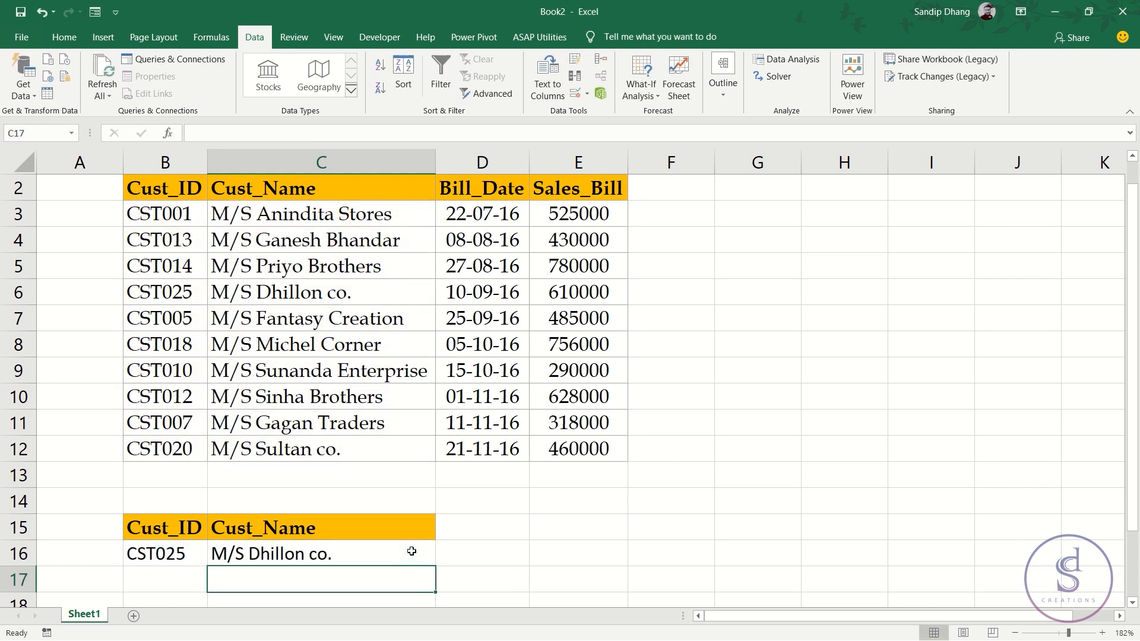
pyautogui.click(383, 561)
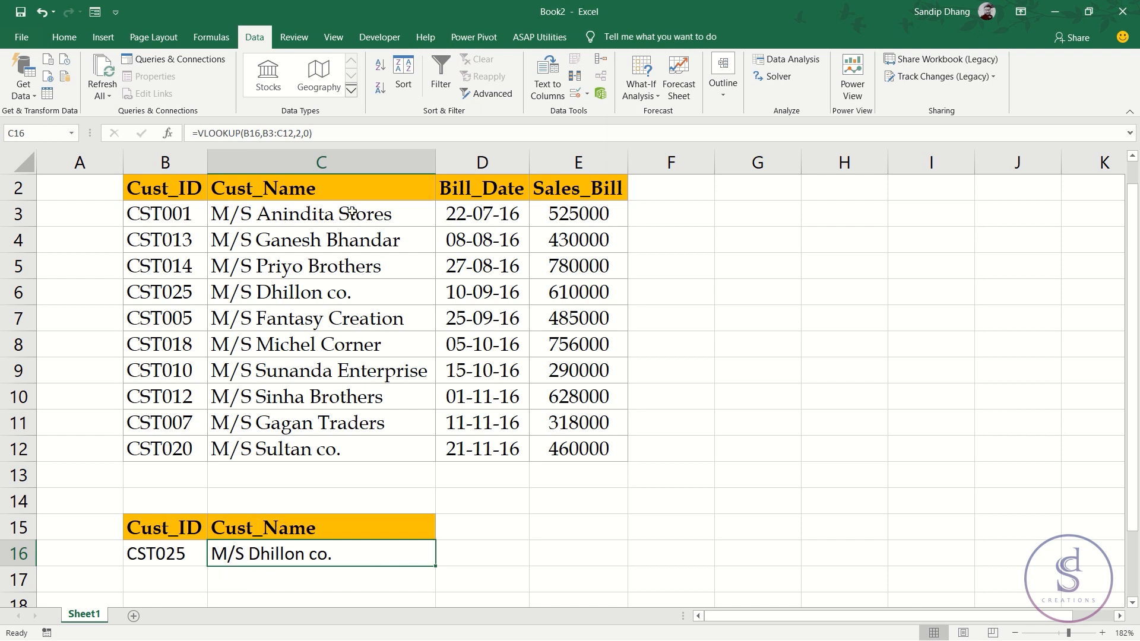
pyautogui.moveTo(343, 190); pyautogui.dragTo(328, 452)
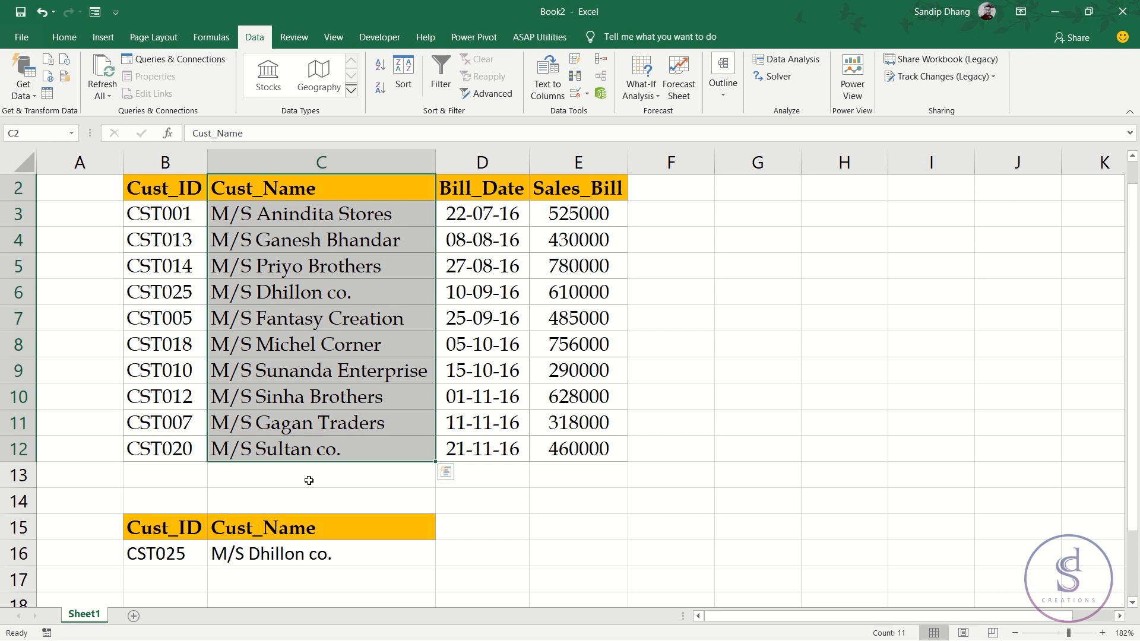
pyautogui.doubleClick(291, 555)
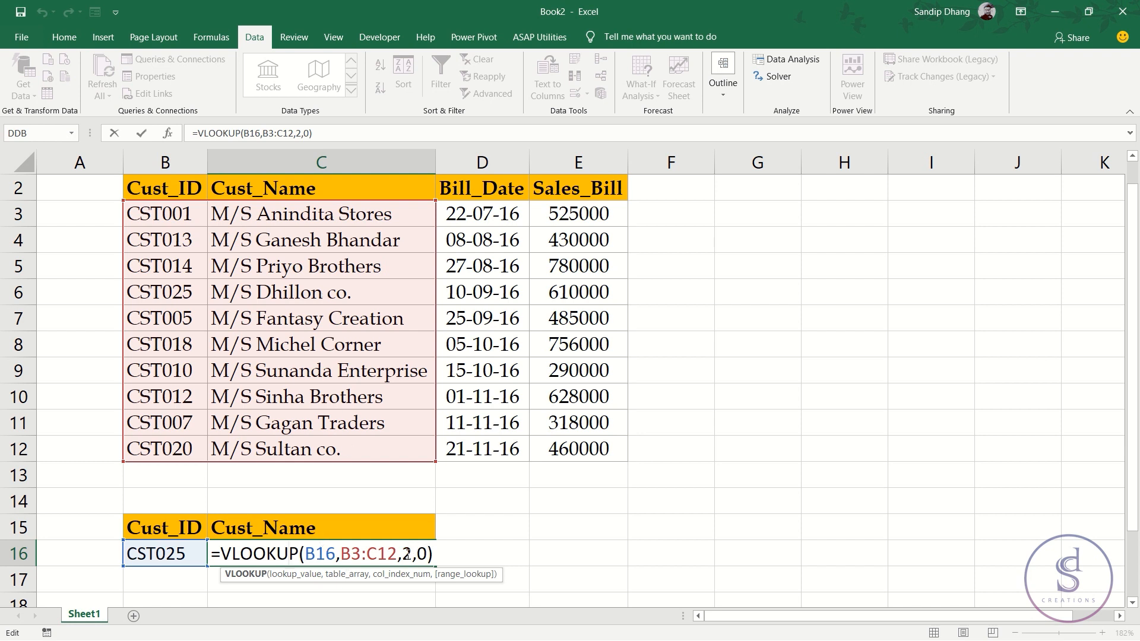
pyautogui.press('Return')
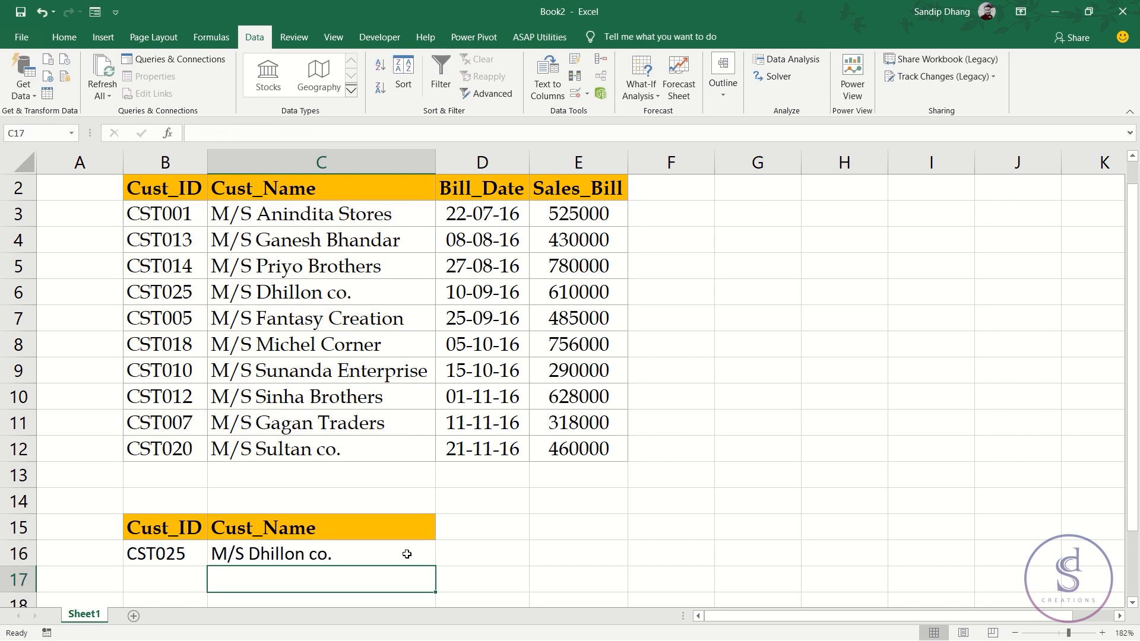
# - Copy the Bill_Date header from D2 into D15, beside the Cust_Name header of the lookup area
pyautogui.click(328, 531)
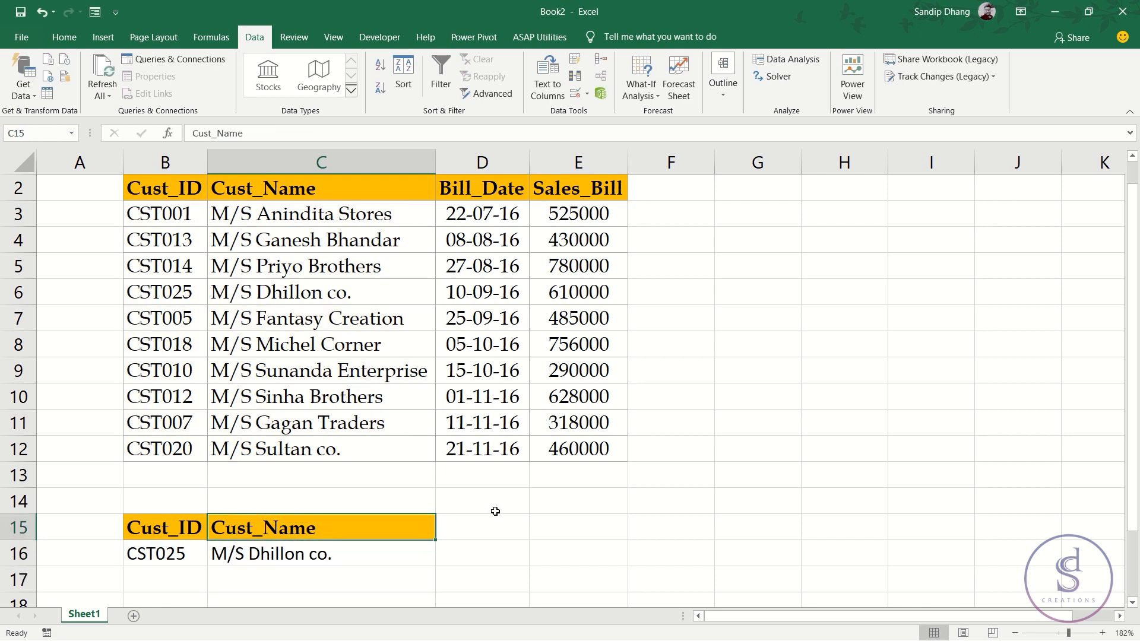
pyautogui.click(498, 188)
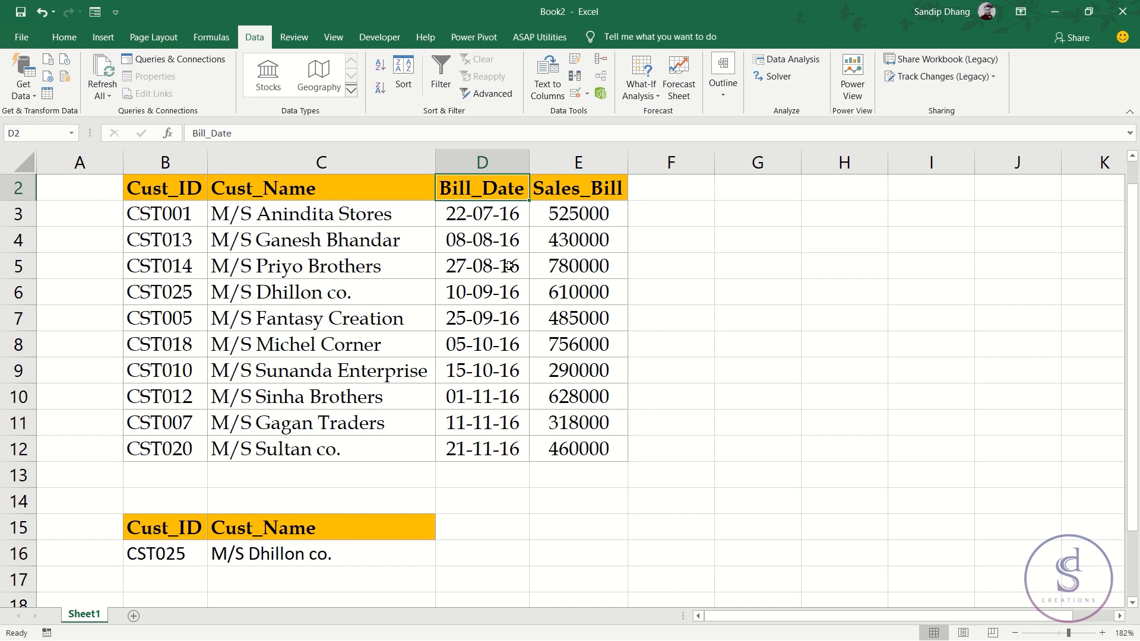
pyautogui.hotkey('ctrl', 'c')
pyautogui.click(484, 529)
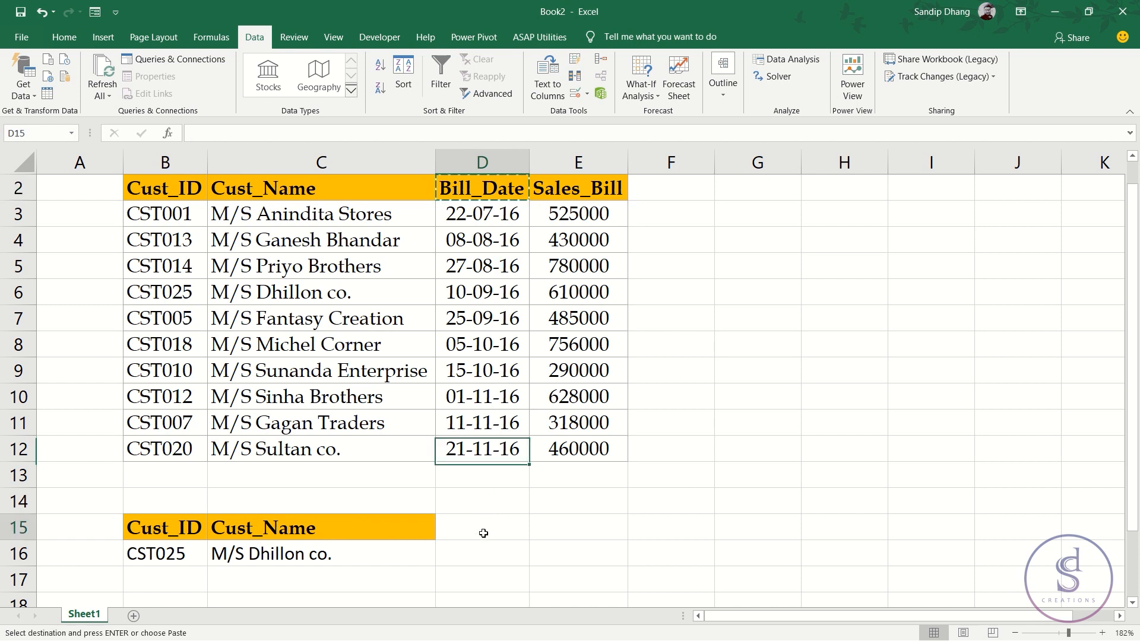
pyautogui.hotkey('ctrl', 'v')
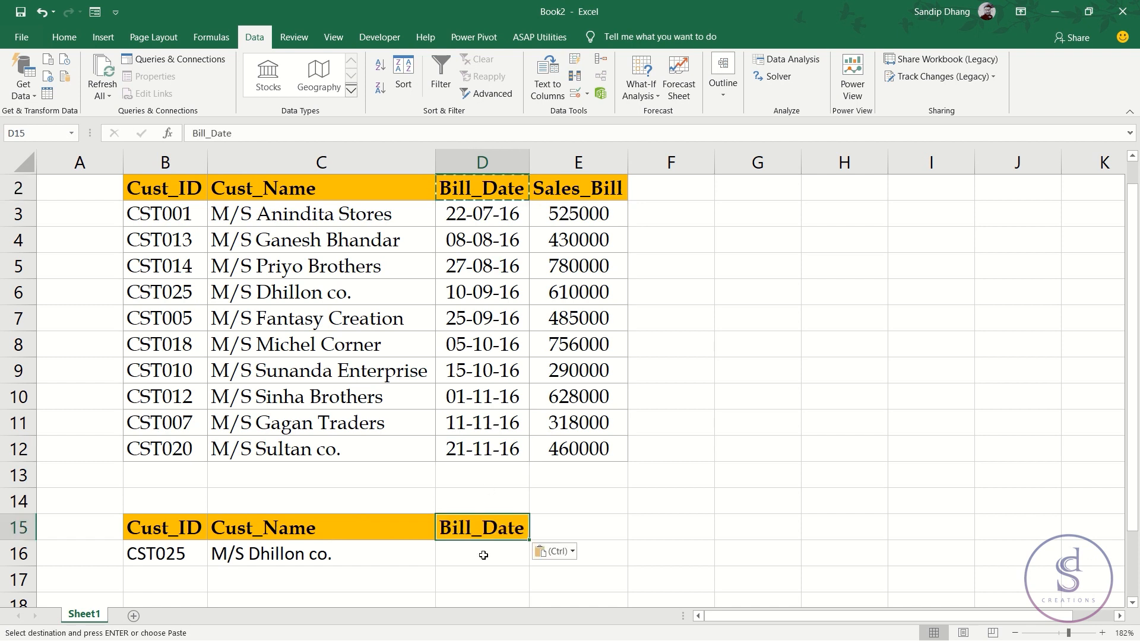
# - Begin a VLOOKUP formula in D16 with the Cust_ID in B16 as the lookup value
pyautogui.click(483, 552)
pyautogui.write('=vloo')
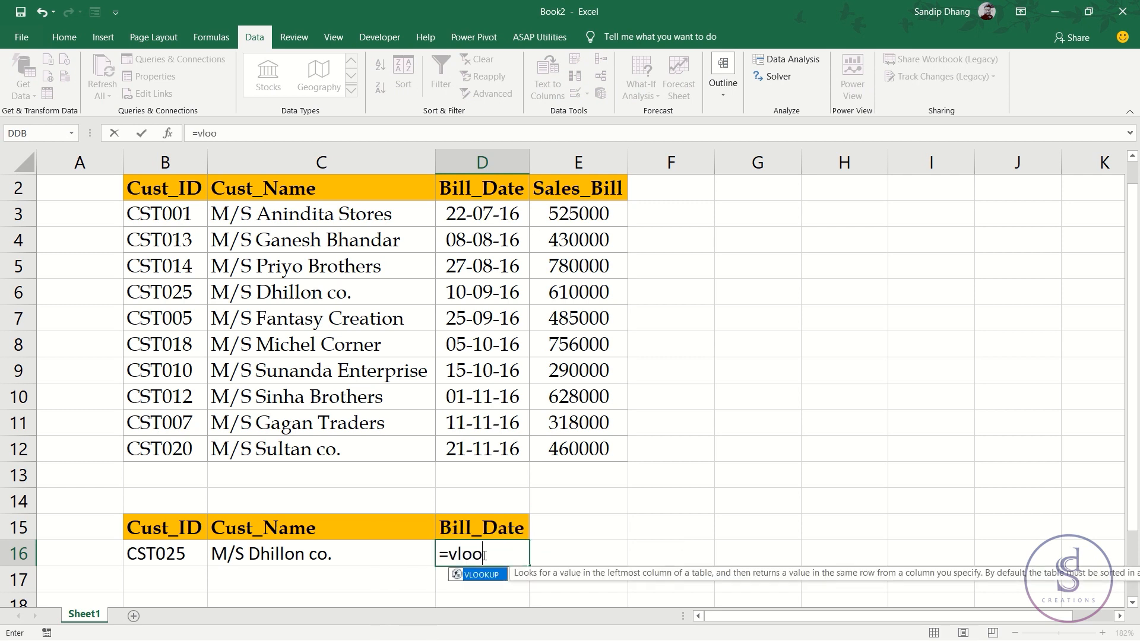
pyautogui.press('Tab')
pyautogui.click(186, 545)
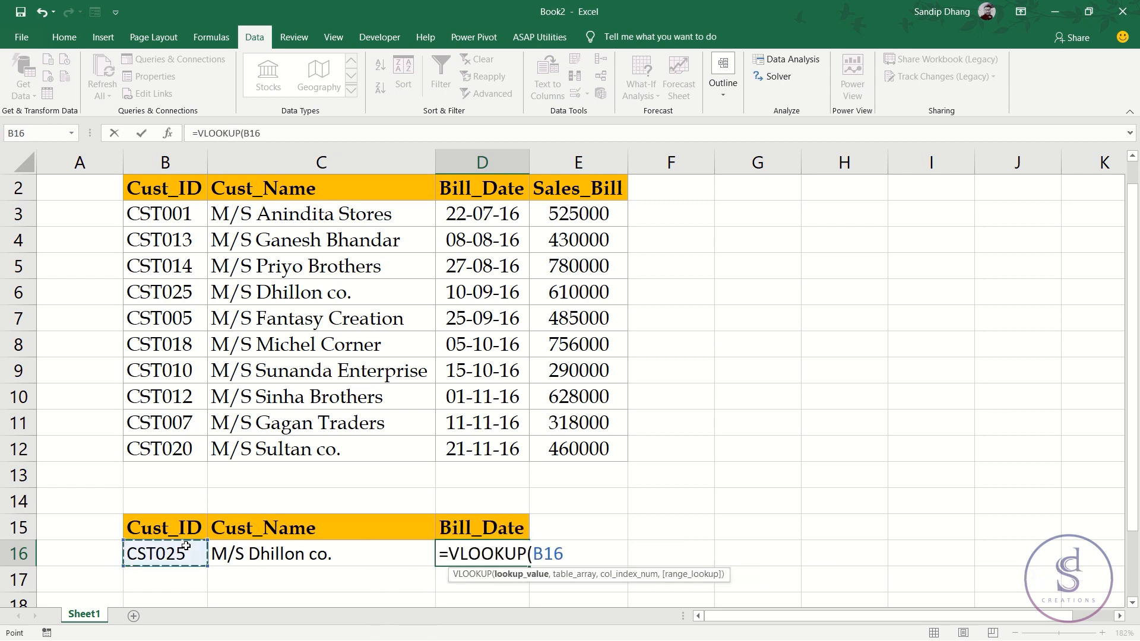
pyautogui.write(',')
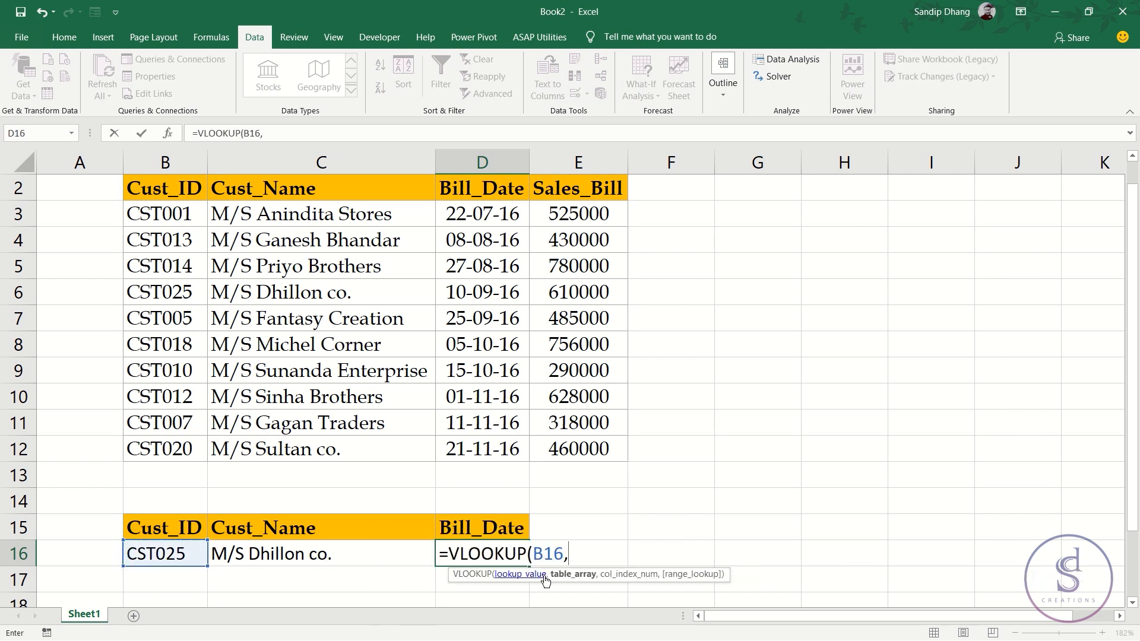
# - Set the VLOOKUP table array to B3:H12, covering the sales data and the blank columns beside it
pyautogui.click(164, 214)
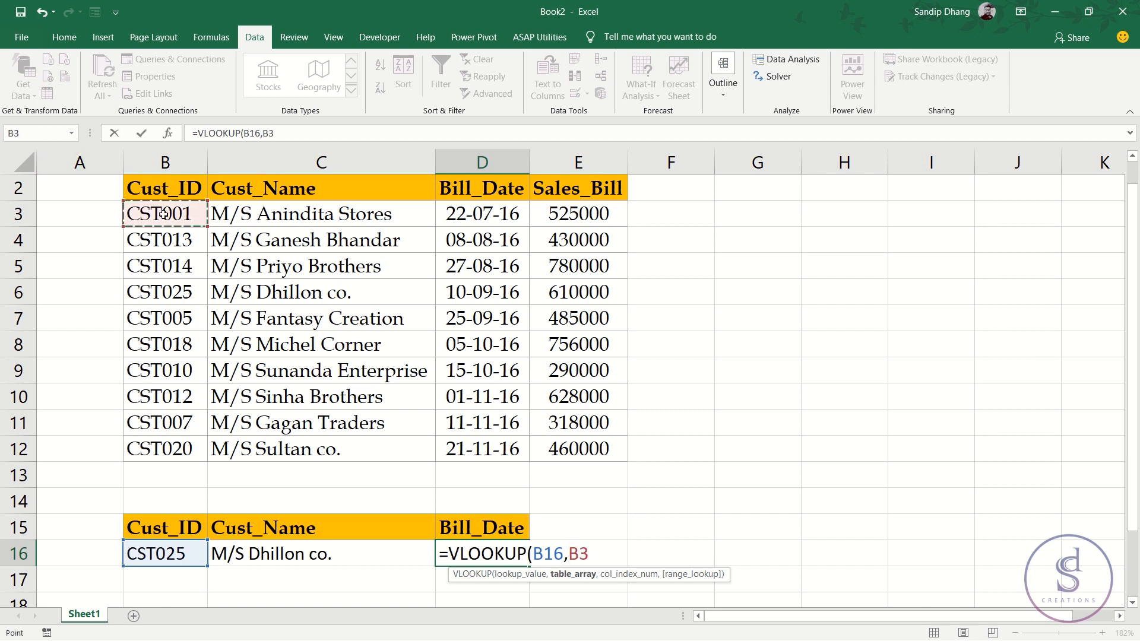
pyautogui.hotkey('shift', 'Right')
pyautogui.hotkey('shift', 'Right')
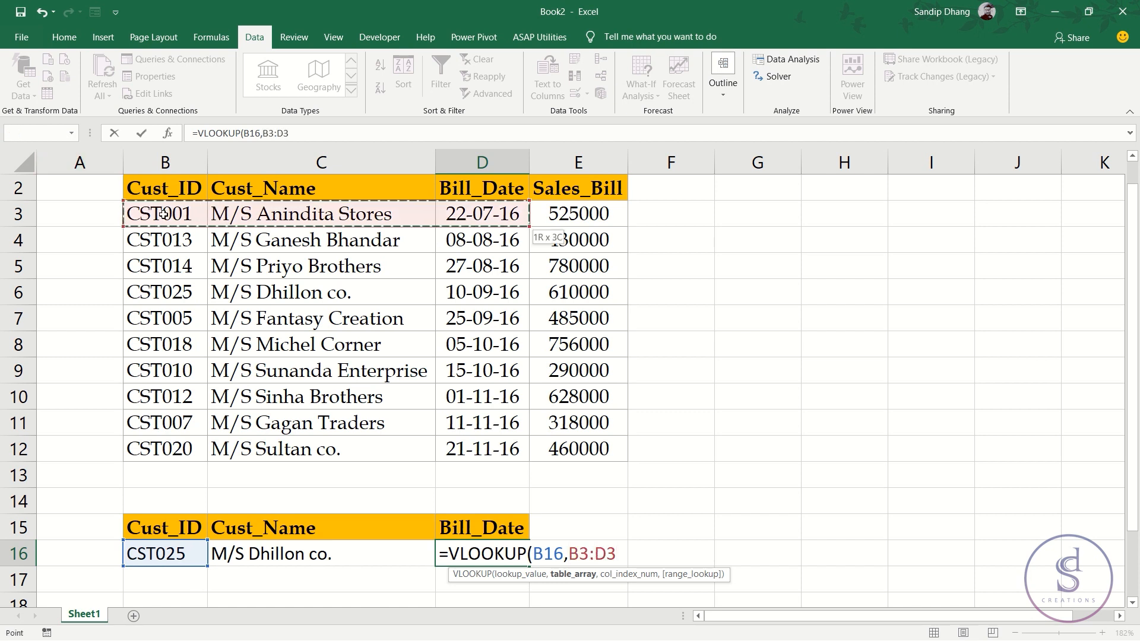
pyautogui.hotkey('shift', 'Right')
pyautogui.hotkey('shift', 'Right')
pyautogui.hotkey('shift', 'Right')
pyautogui.hotkey('shift', 'Right')
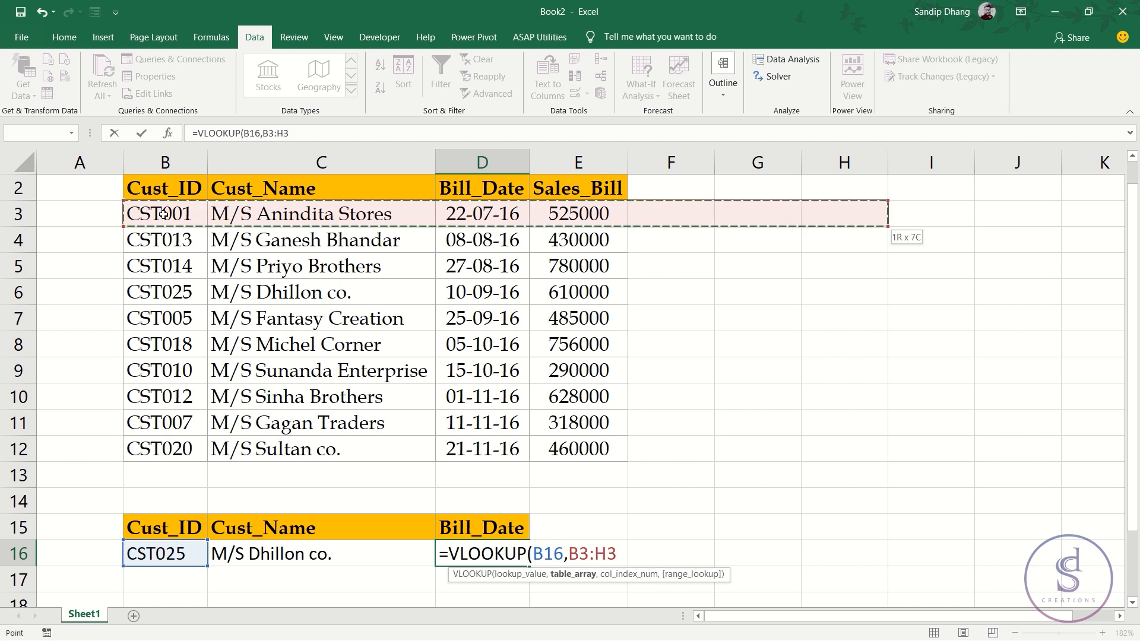
pyautogui.hotkey('shift', 'Down')
pyautogui.hotkey('shift', 'Down')
pyautogui.hotkey('shift', 'Down')
pyautogui.hotkey('shift', 'Down')
pyautogui.hotkey('shift', 'Down')
pyautogui.hotkey('shift', 'Down')
pyautogui.hotkey('shift', 'Down')
pyautogui.hotkey('shift', 'Down')
pyautogui.hotkey('shift', 'Down')
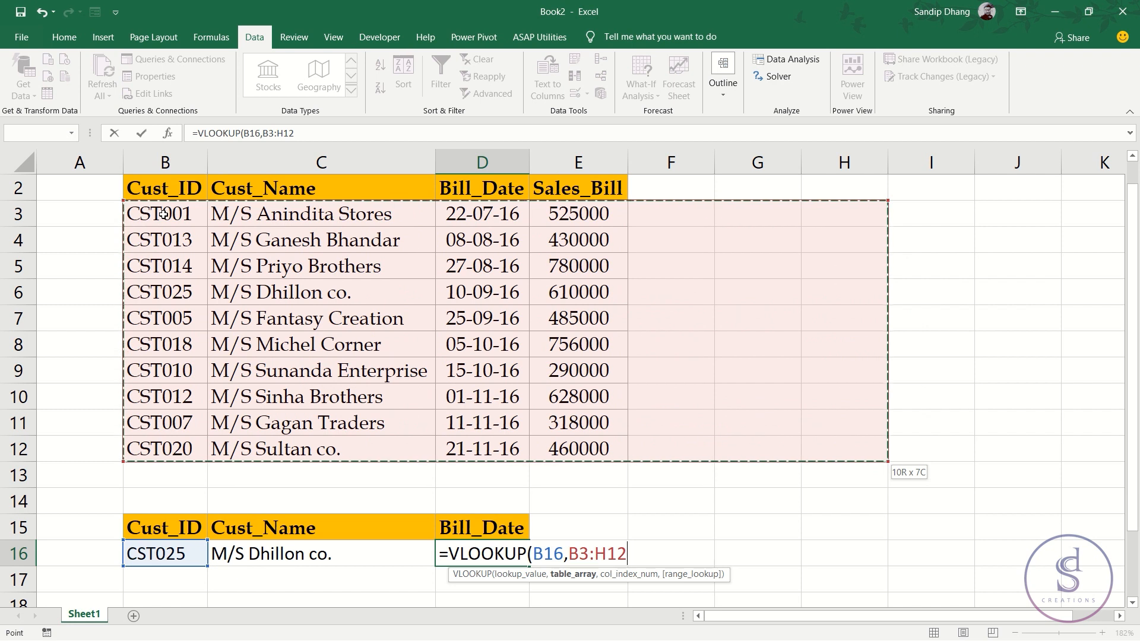
pyautogui.write(',')
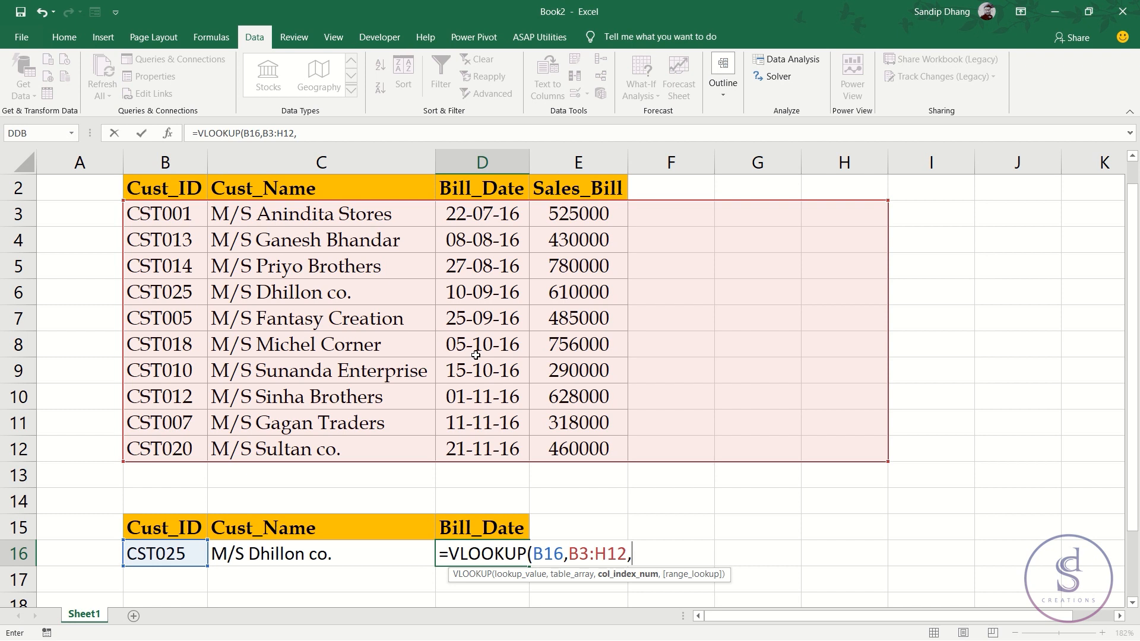
# - Complete the D16 VLOOKUP with column index 3 and exact match 0
pyautogui.write('3')
pyautogui.write(',0')
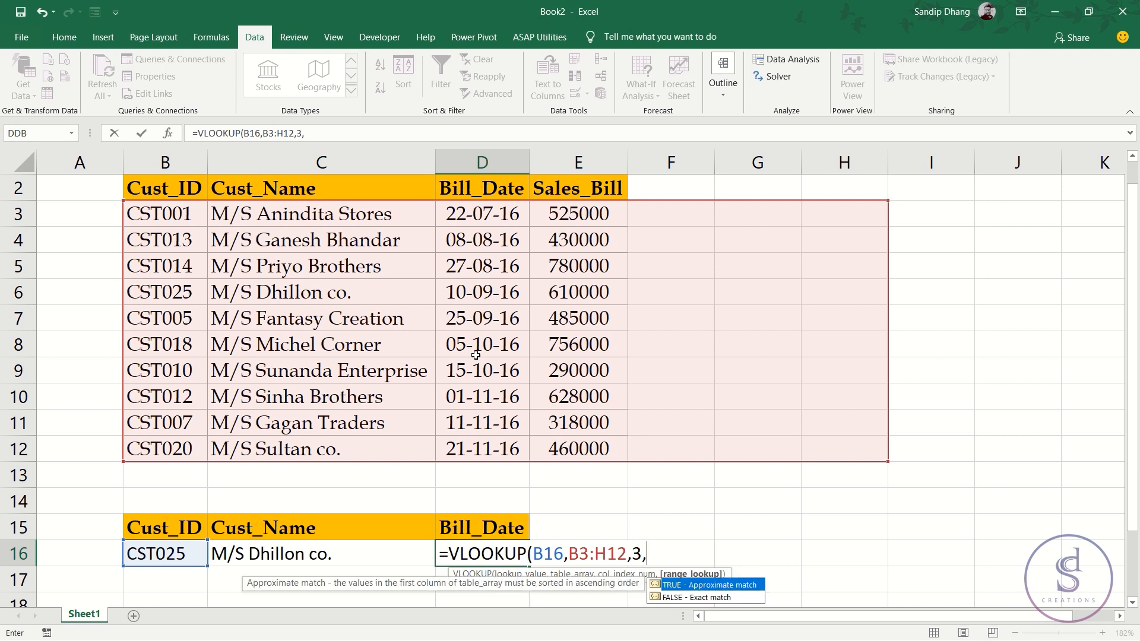
pyautogui.write(')')
pyautogui.press('Return')
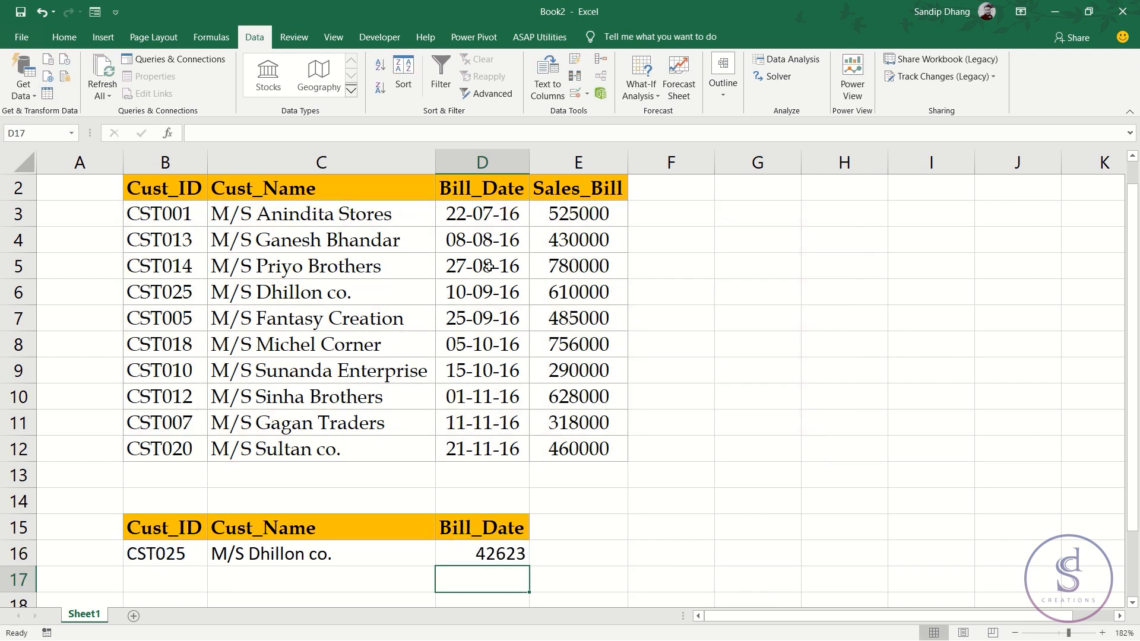
# - Format the Bill_Date result in D16 as Short Date
pyautogui.click(499, 552)
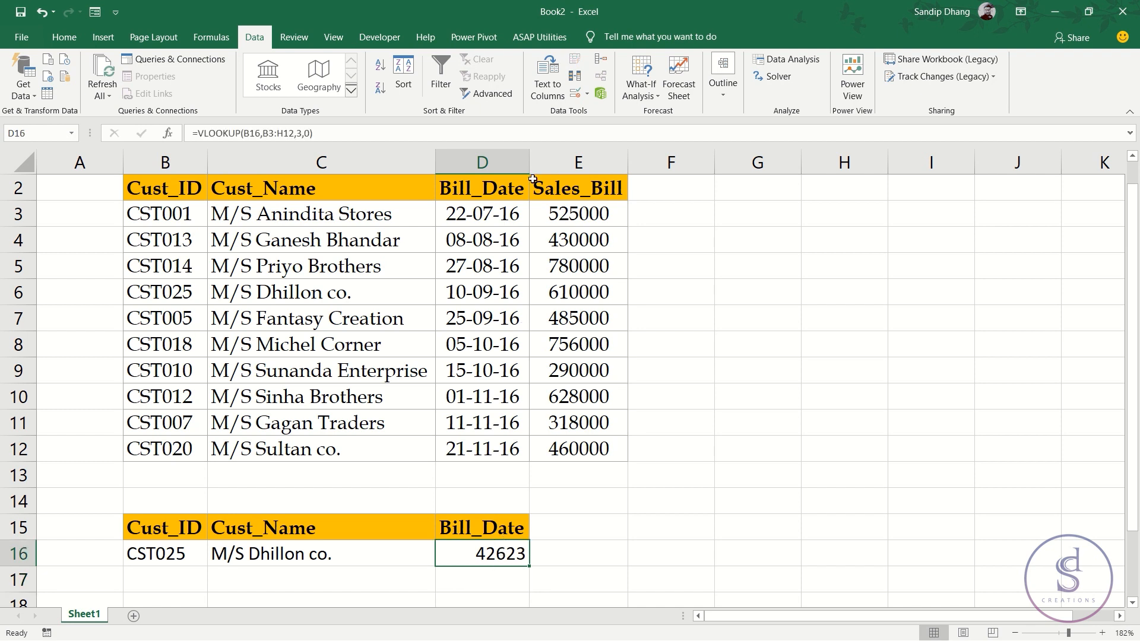
pyautogui.click(66, 37)
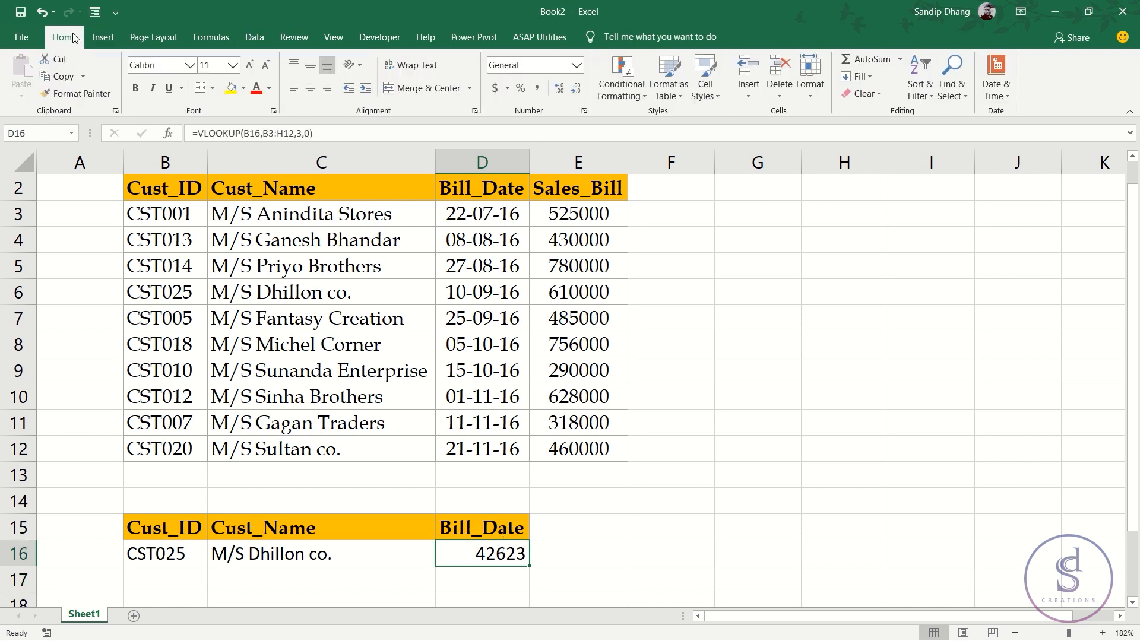
pyautogui.click(577, 65)
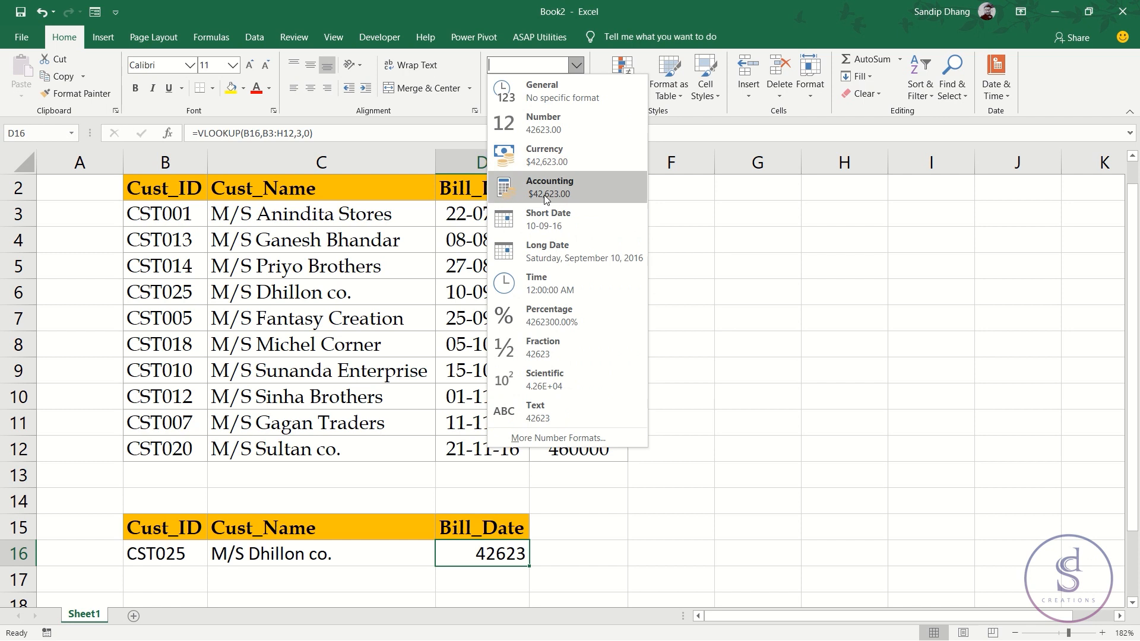
pyautogui.click(541, 219)
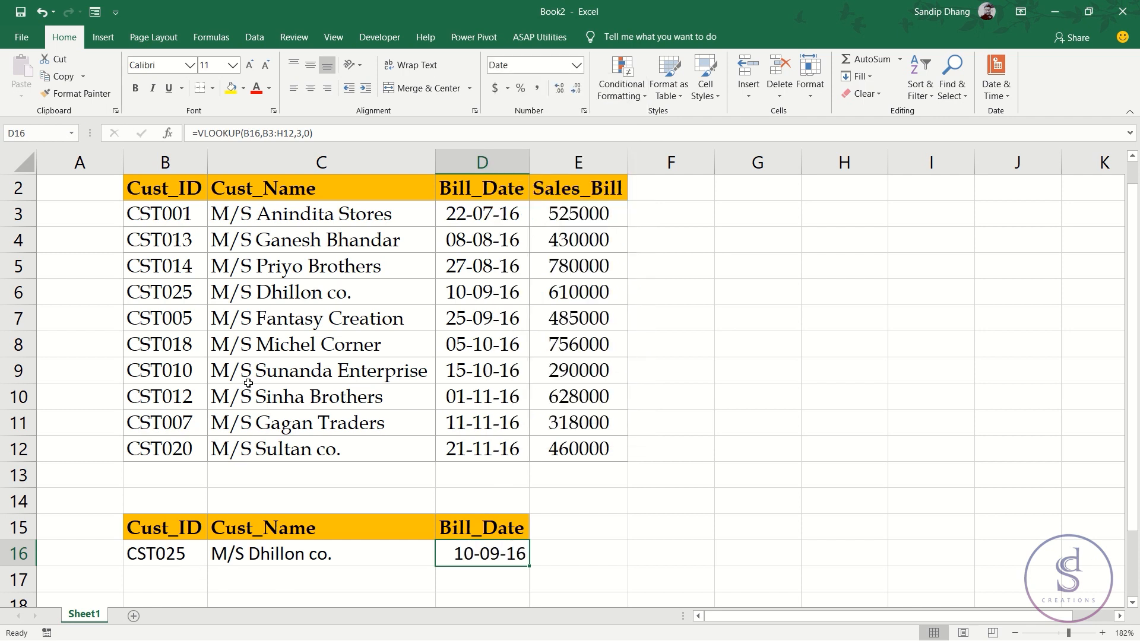
# - Compare the Bill_Date result in D16 with the matching table row B6:D6 and the lookup ID in B16
pyautogui.moveTo(197, 296); pyautogui.dragTo(477, 284)
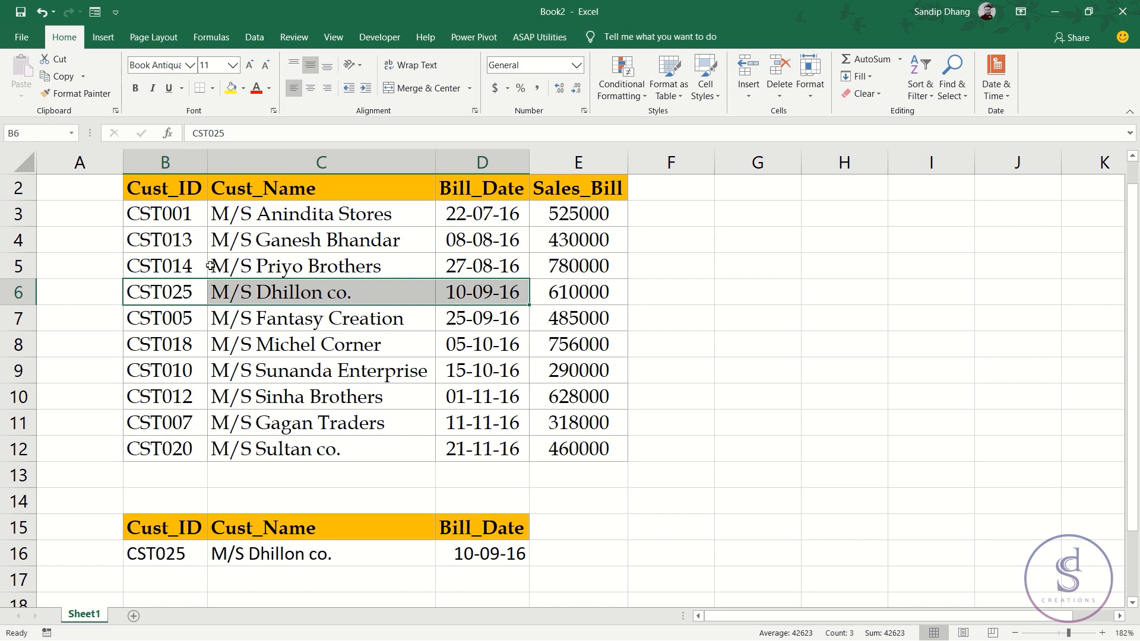
pyautogui.click(179, 215)
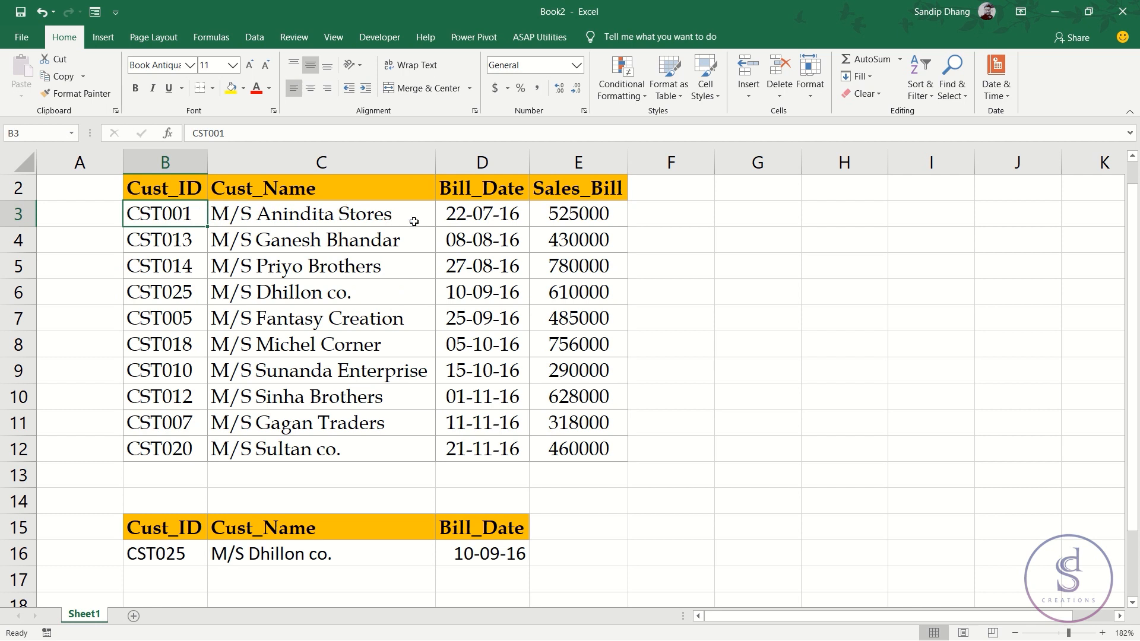
pyautogui.click(485, 533)
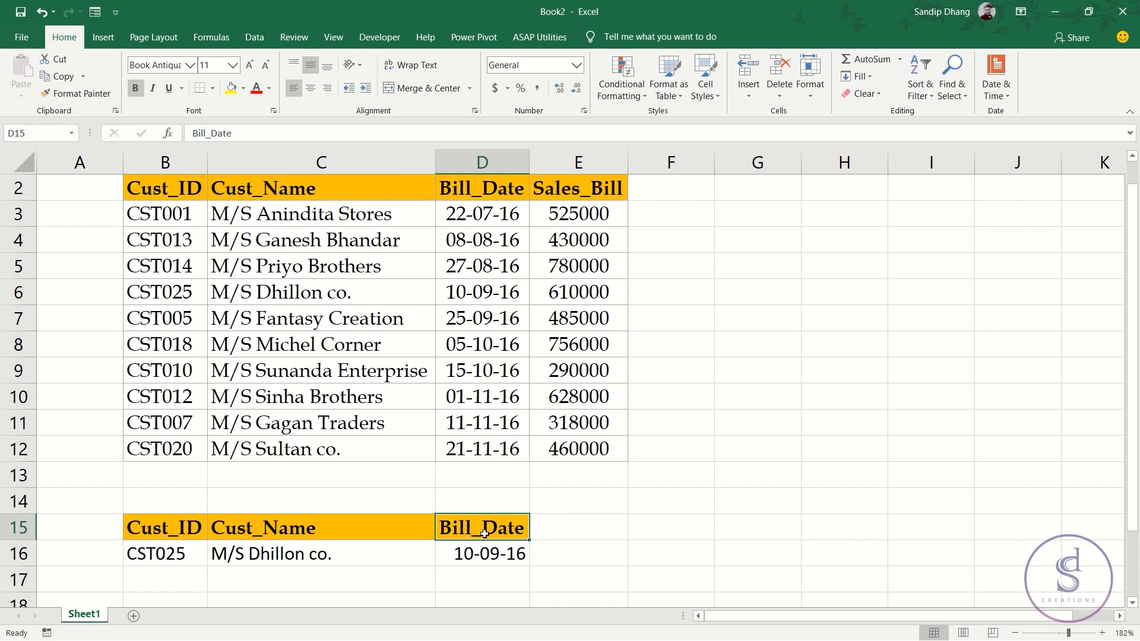
pyautogui.click(491, 557)
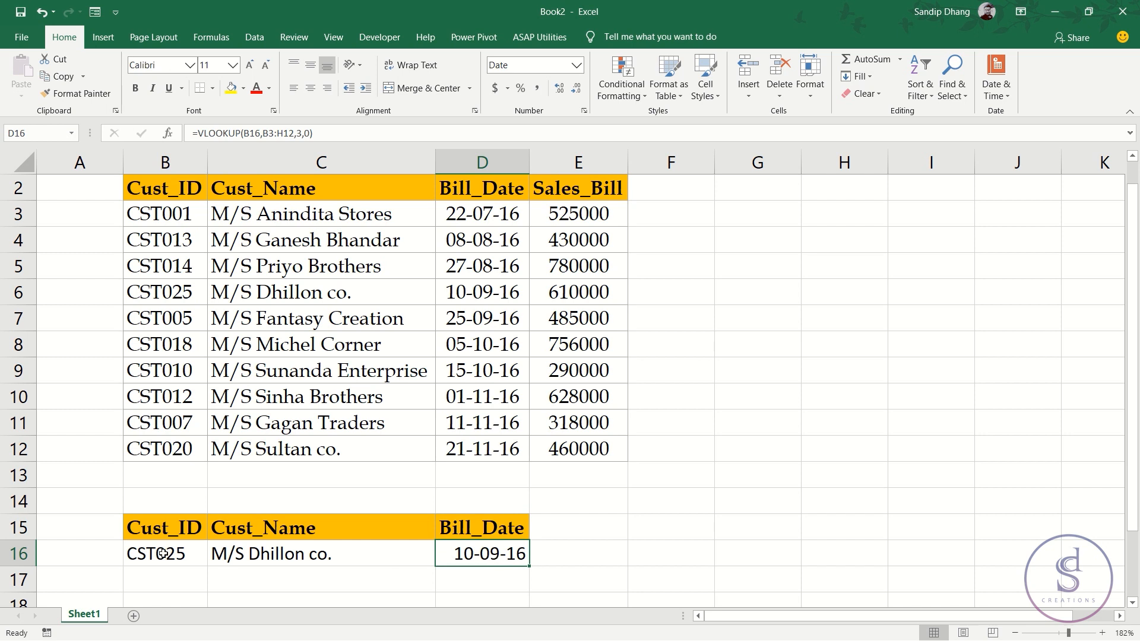
pyautogui.click(175, 554)
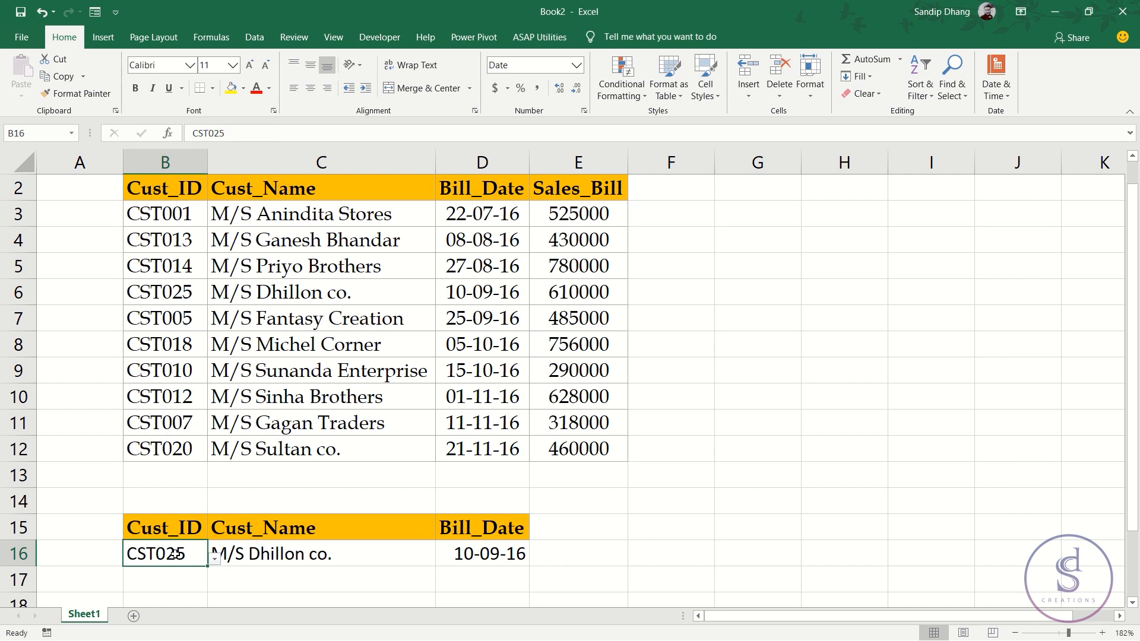
# - Change the last digit of the Cust_ID in B12 to 5 so it duplicates the lookup ID in B16
pyautogui.doubleClick(193, 449)
pyautogui.press('BackSpace')
pyautogui.write('5')
pyautogui.press('Return')
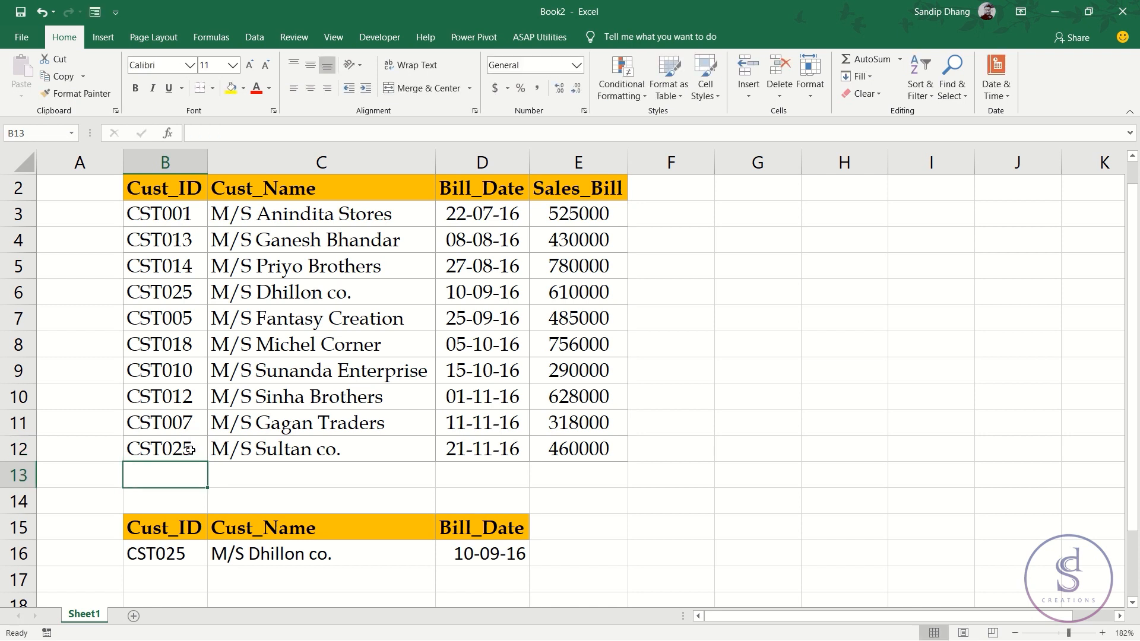
# - Compare the Cust_Name result in C16 with the table rows 6 and 12 that share the lookup ID
pyautogui.click(152, 448)
pyautogui.click(303, 446)
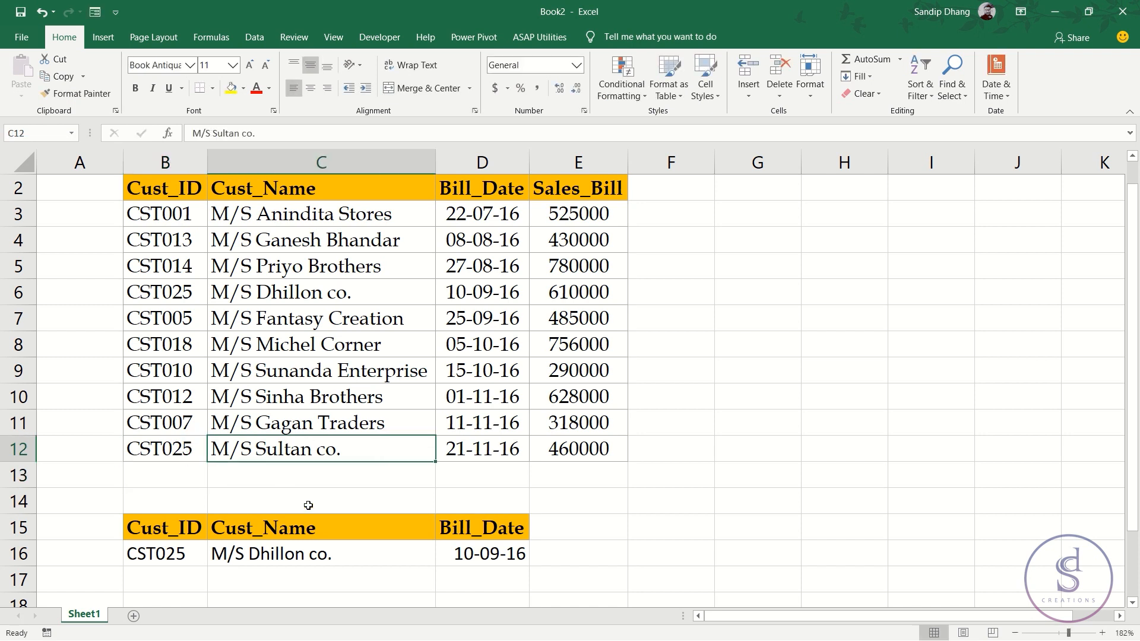
pyautogui.click(294, 555)
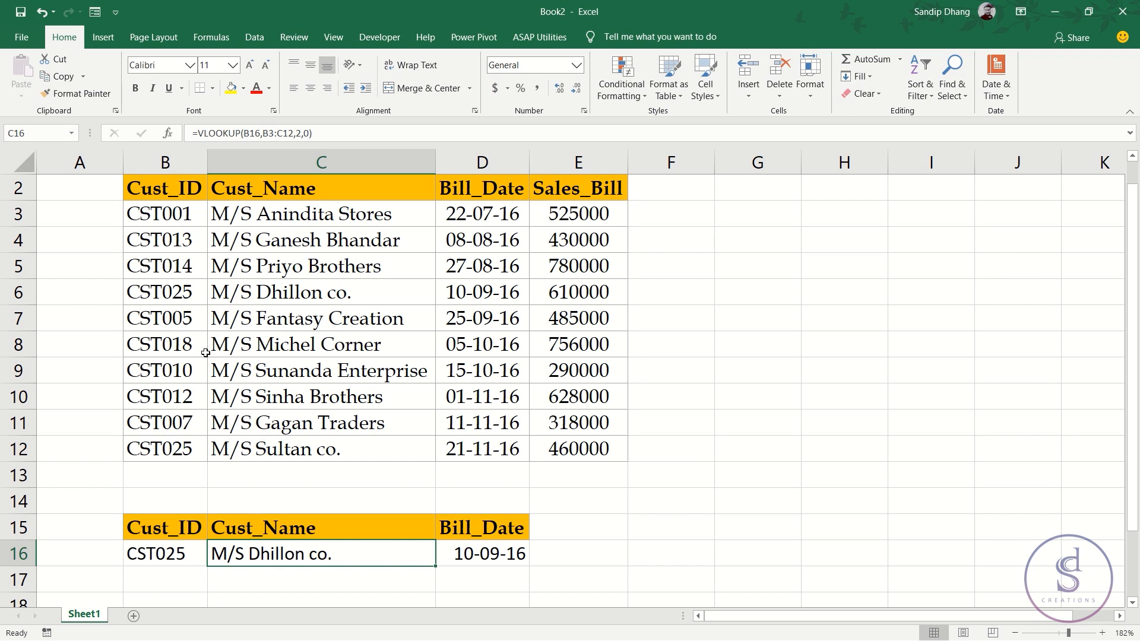
pyautogui.moveTo(171, 285); pyautogui.dragTo(376, 303)
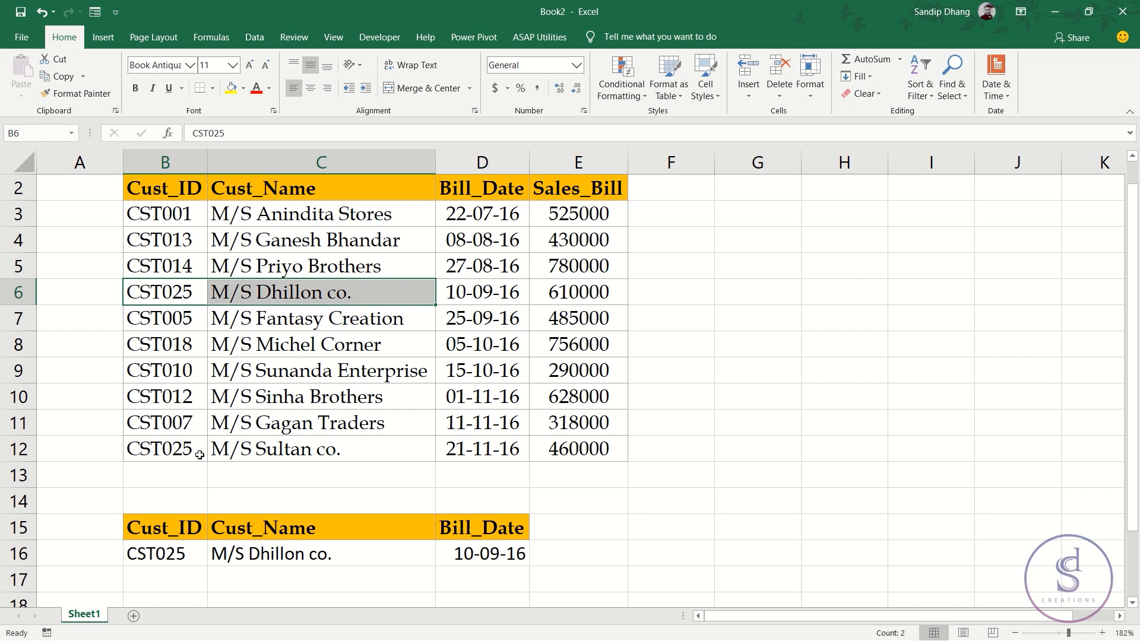
pyautogui.click(297, 321)
pyautogui.moveTo(297, 321); pyautogui.dragTo(155, 324)
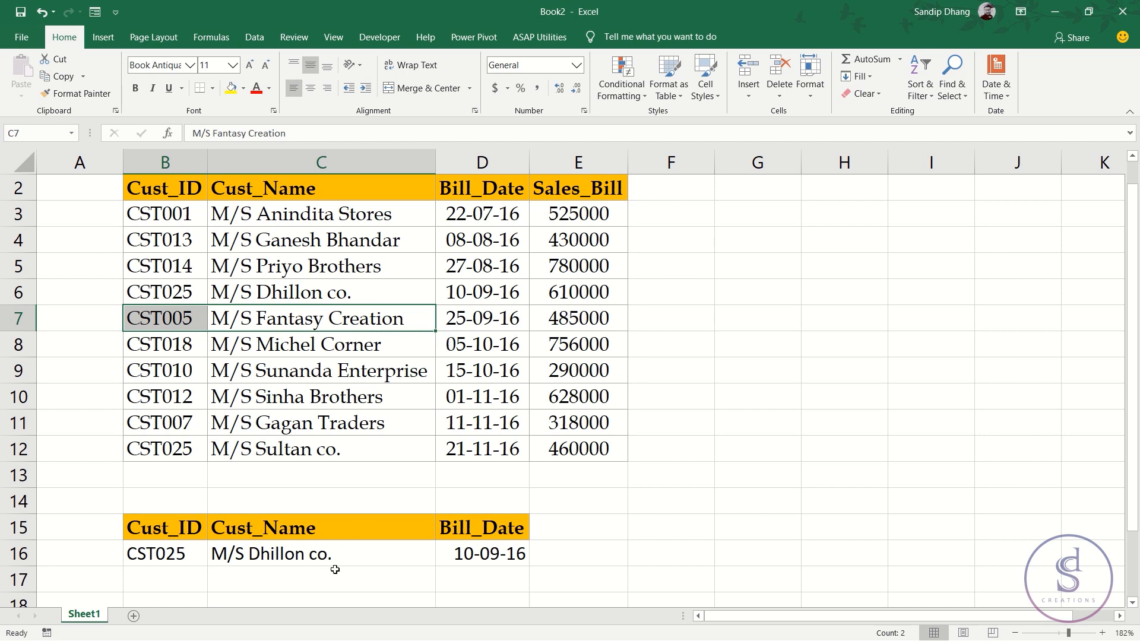
pyautogui.click(343, 553)
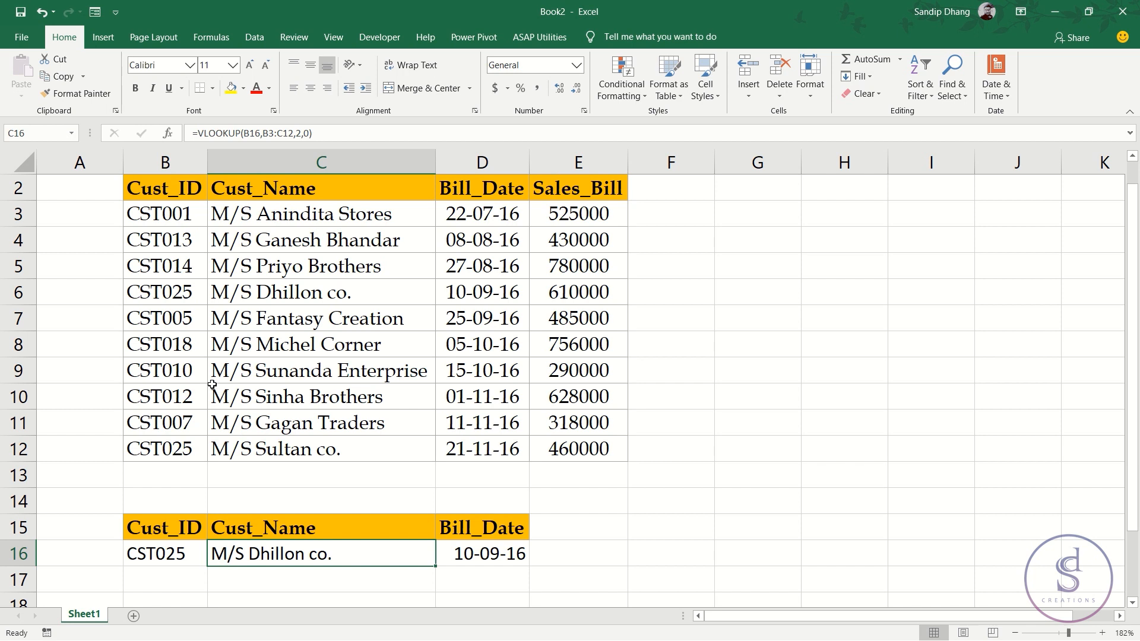
# - Examine the first matching record in row 6 and the Cust_Name, Bill_Date and Cust_ID columns of the table
pyautogui.click(165, 295)
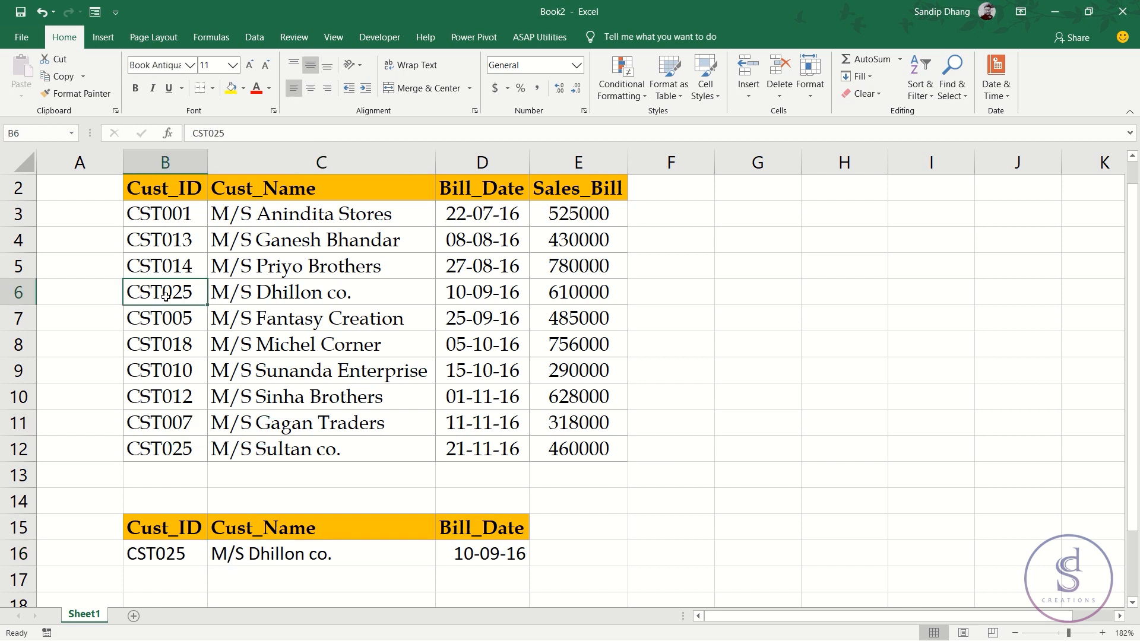
pyautogui.moveTo(166, 295); pyautogui.dragTo(575, 285)
pyautogui.moveTo(317, 210); pyautogui.dragTo(305, 325)
pyautogui.moveTo(482, 188); pyautogui.dragTo(473, 364)
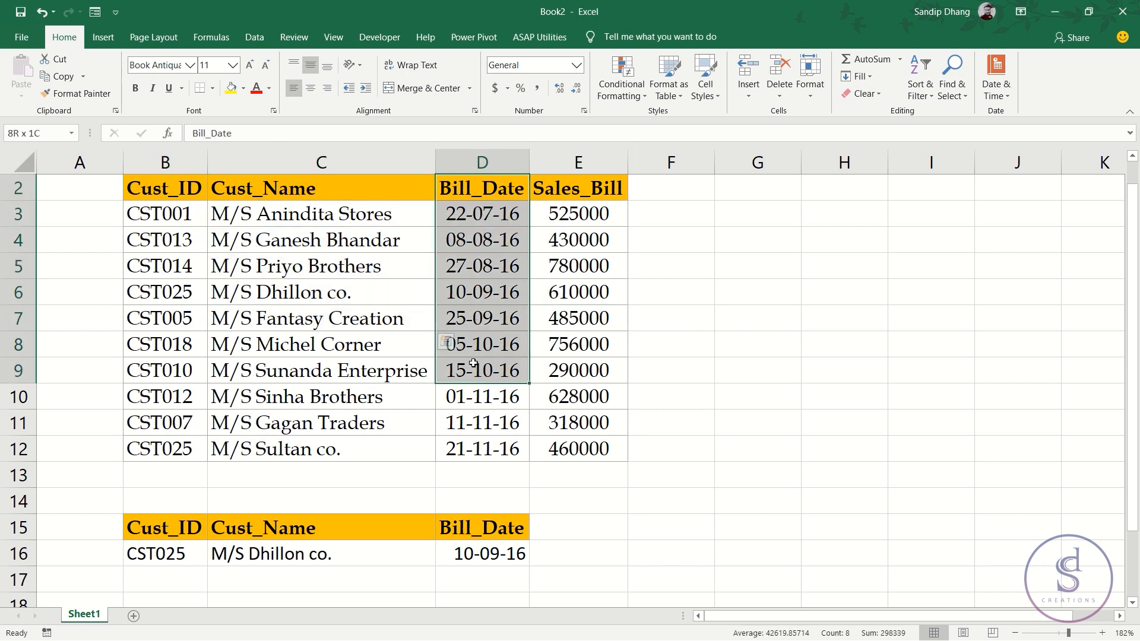
pyautogui.click(284, 249)
pyautogui.moveTo(283, 249); pyautogui.dragTo(249, 423)
pyautogui.moveTo(166, 262); pyautogui.dragTo(165, 416)
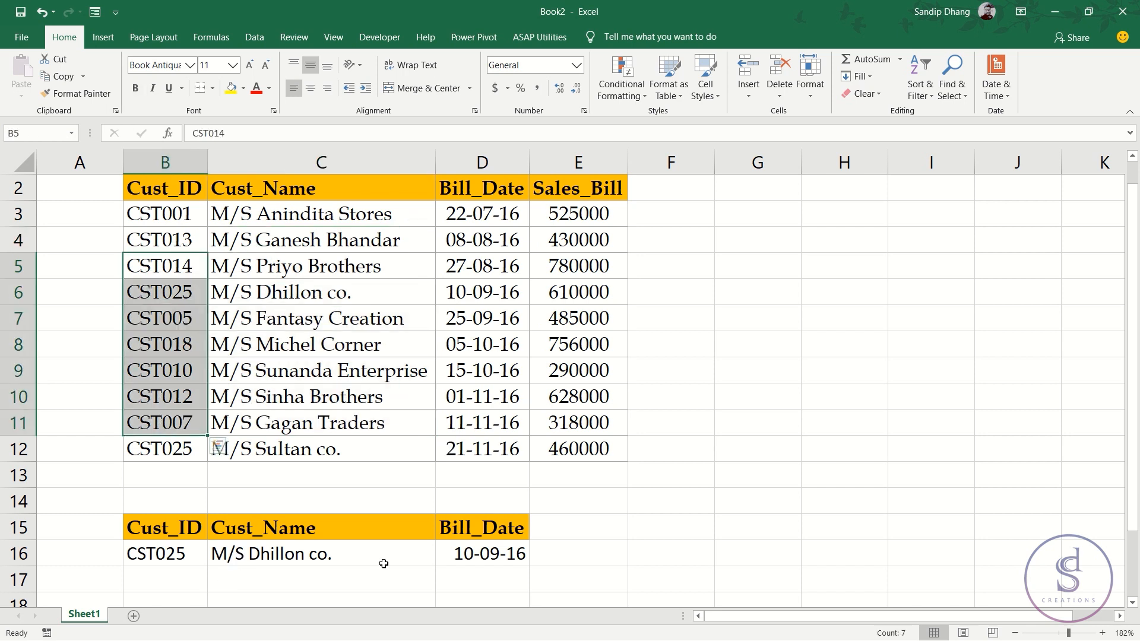
# - Try to look up the Cust_ID by customer name in C17 with the formula =VLOOKUP(C16,B3:C12,1,0)
pyautogui.click(298, 575)
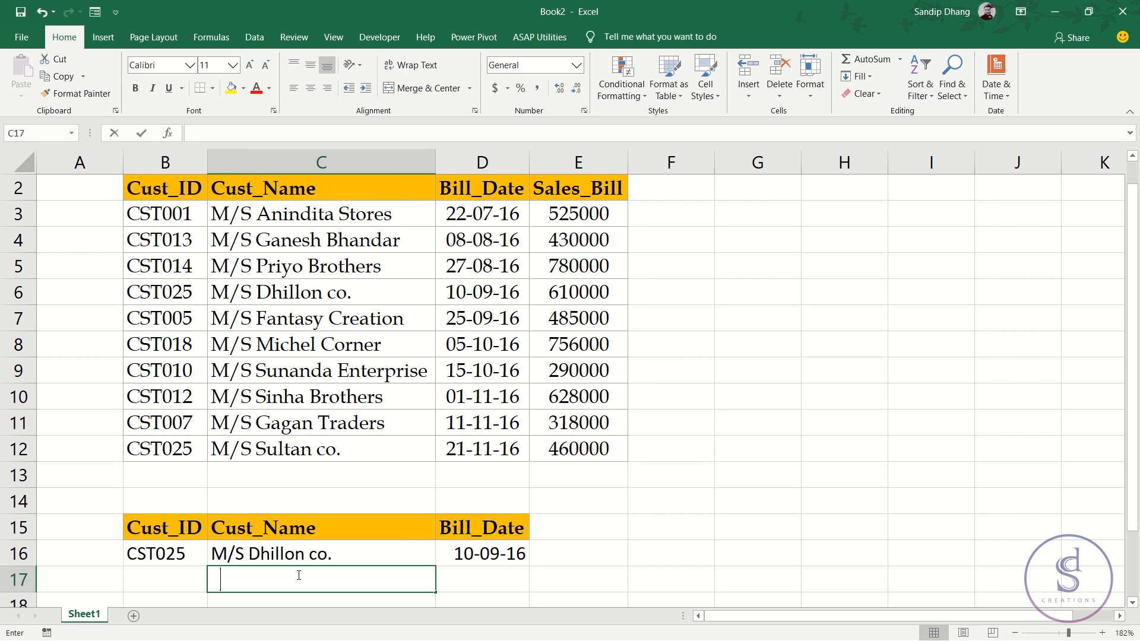
pyautogui.write('=vlo')
pyautogui.press('Tab')
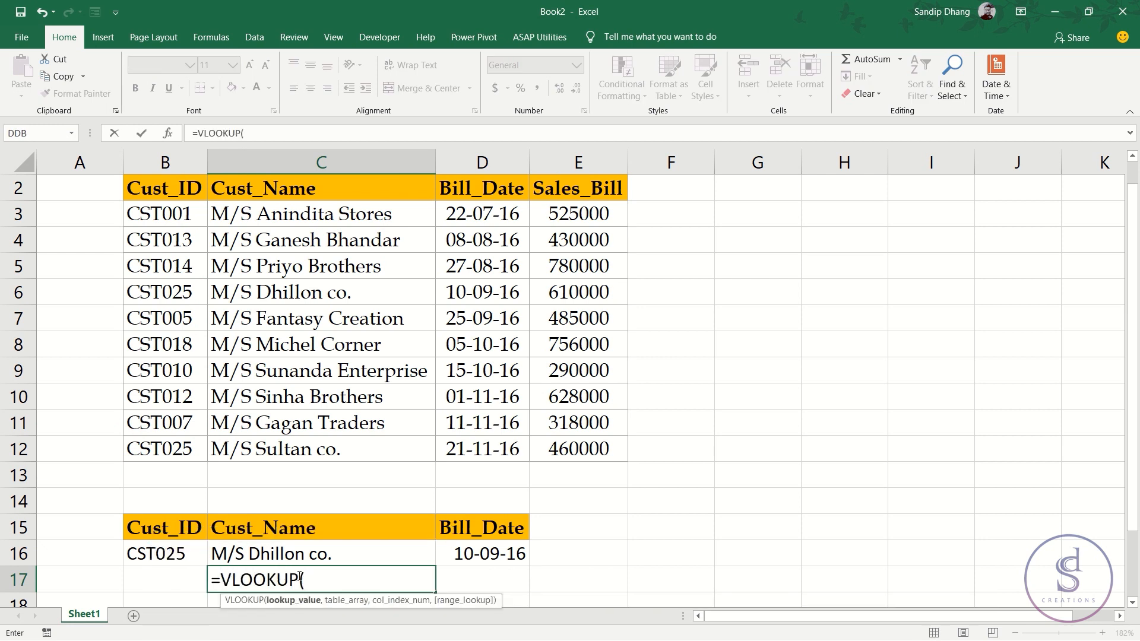
pyautogui.click(292, 554)
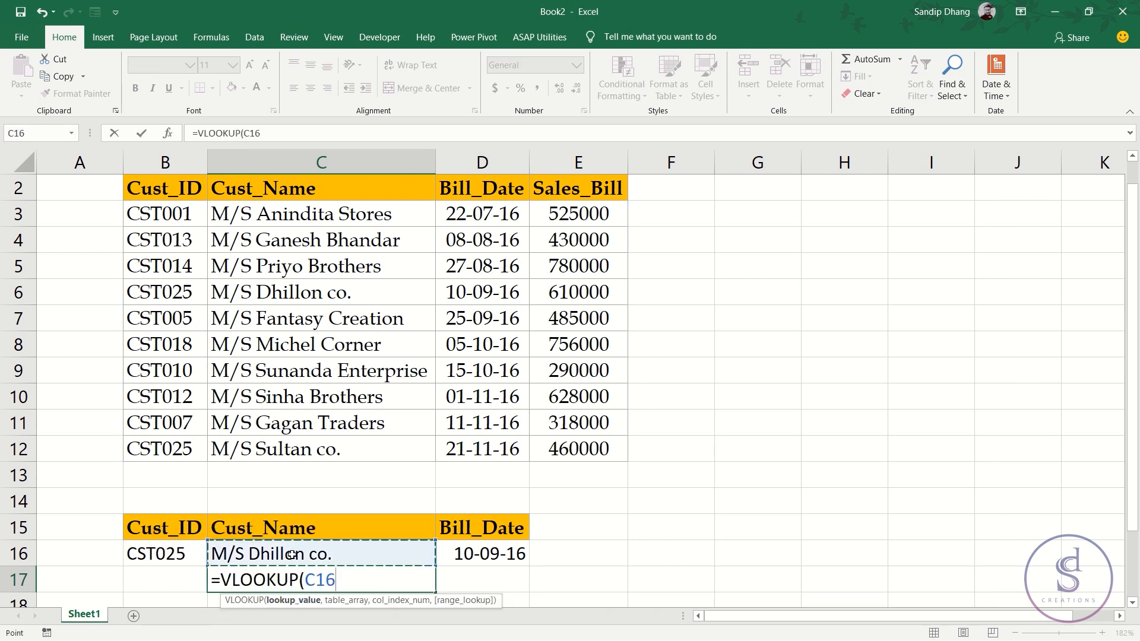
pyautogui.write(',')
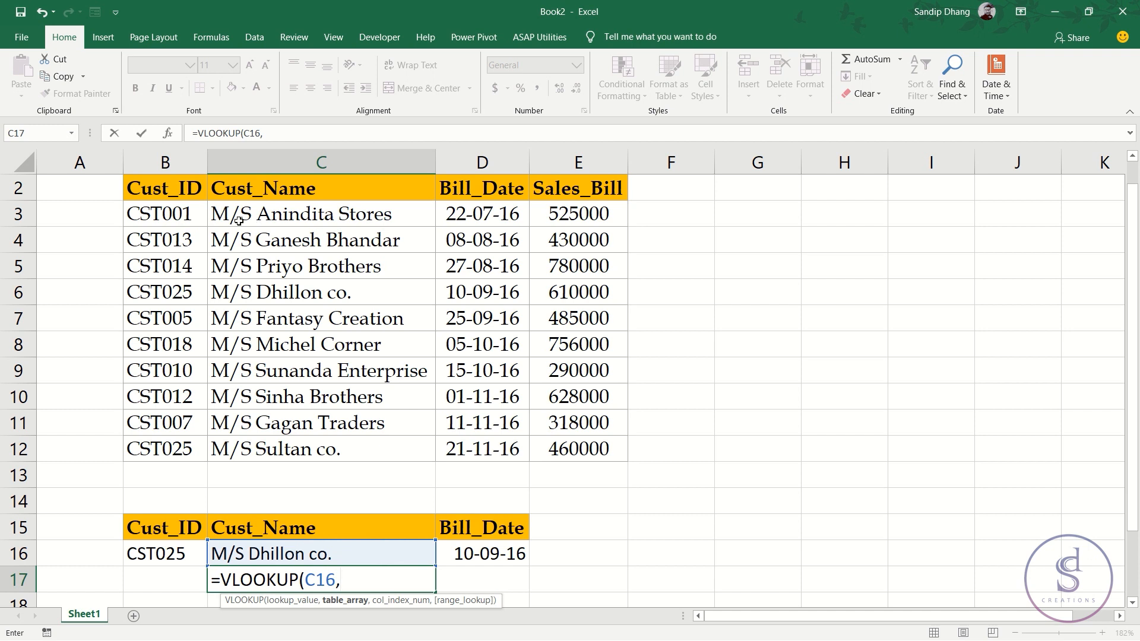
pyautogui.moveTo(188, 216); pyautogui.dragTo(363, 448)
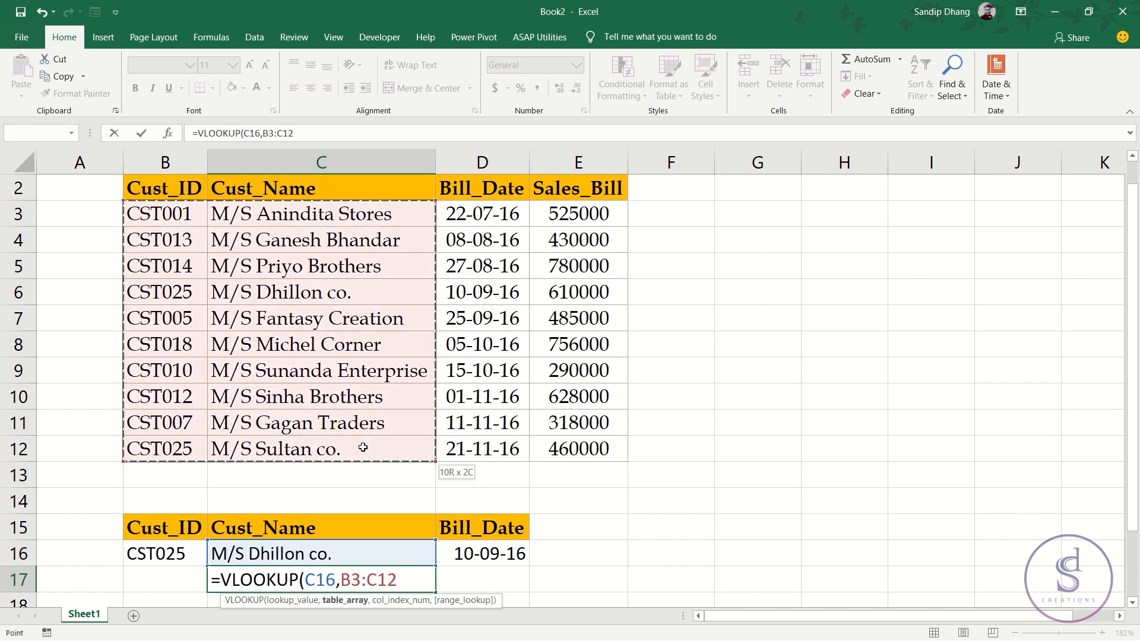
pyautogui.write(',')
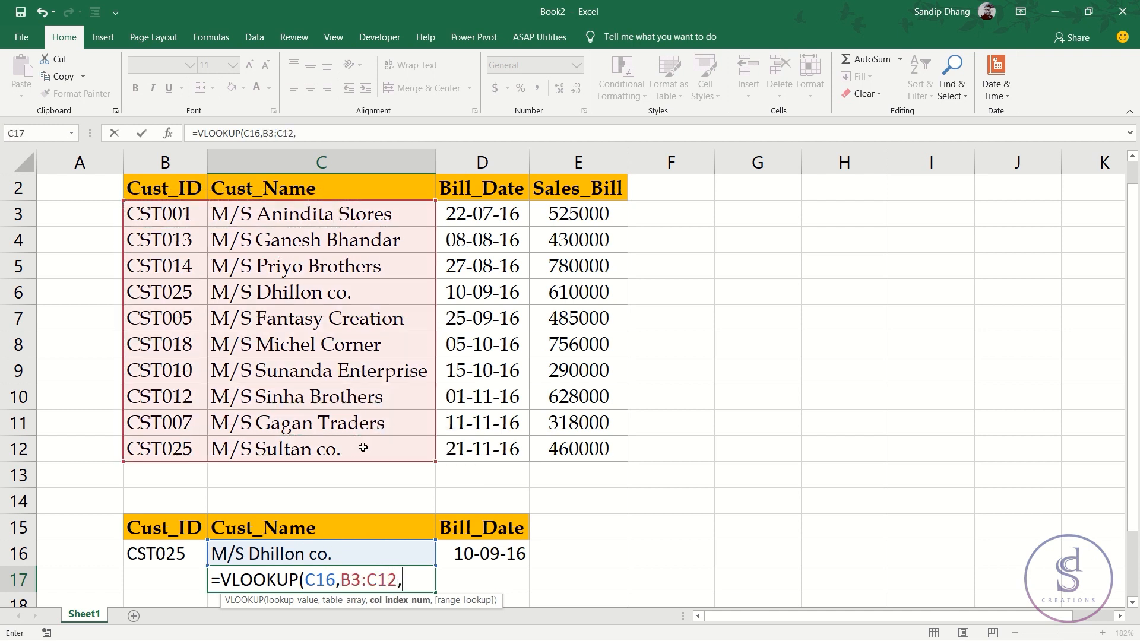
pyautogui.write('1,0)')
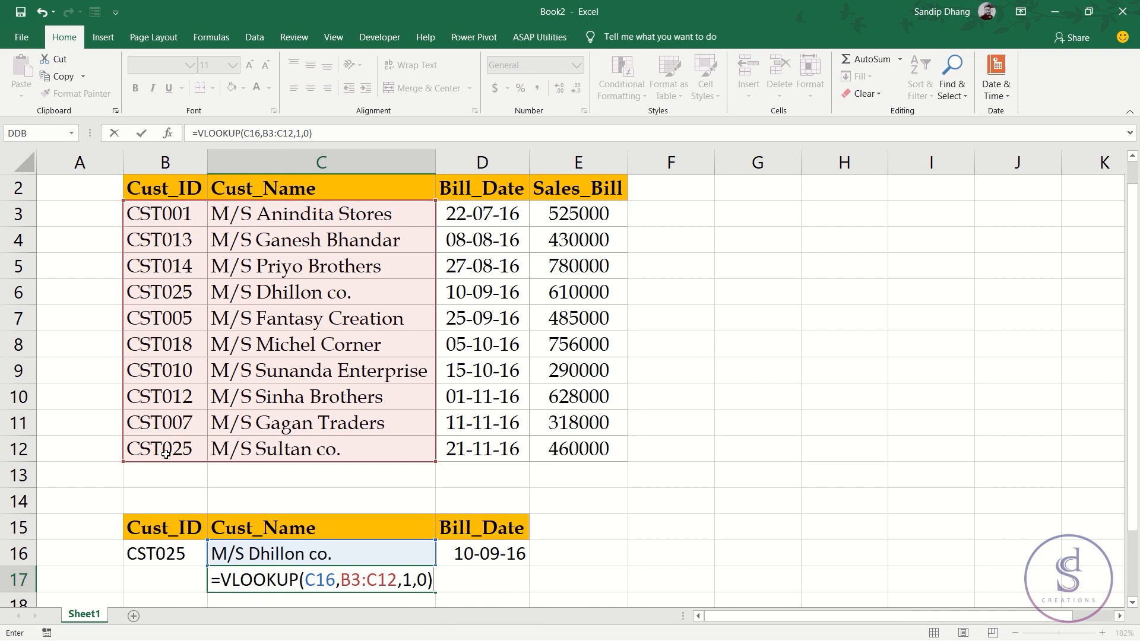
pyautogui.press('Return')
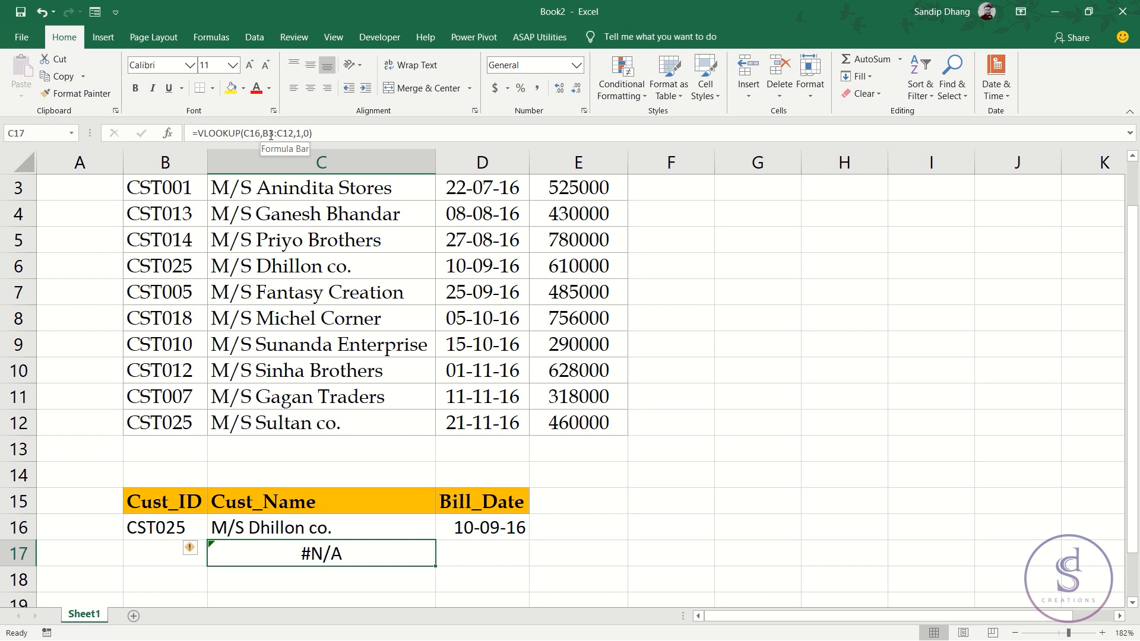
pyautogui.press('F2')
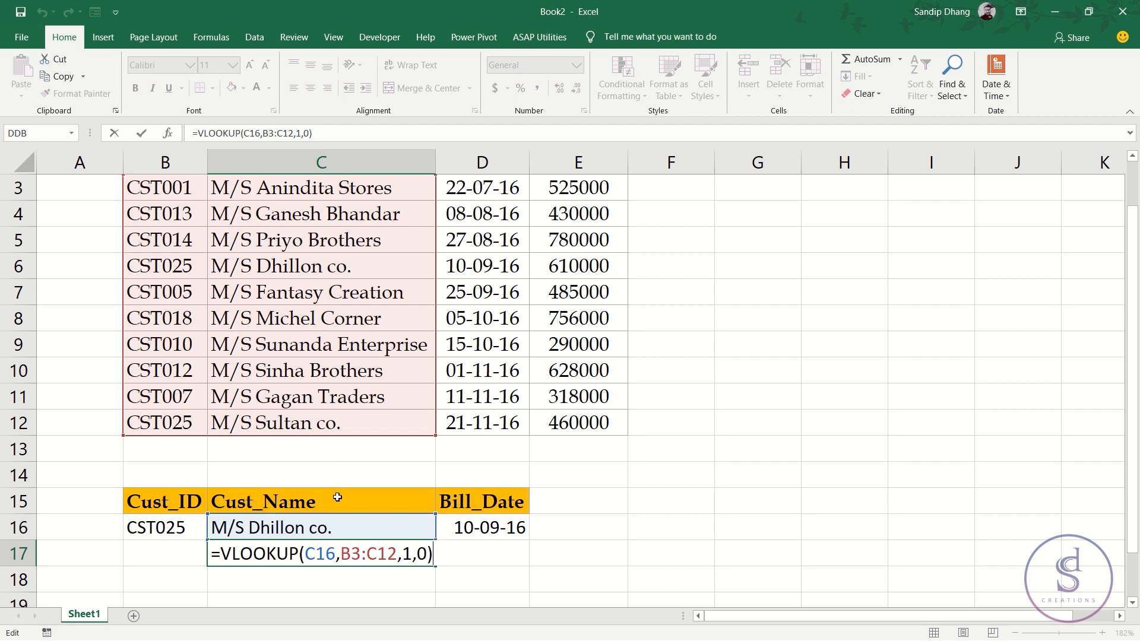
# - Enter the headings From, To and Grade in cells G3, H3 and I3
pyautogui.scroll(1, 337, 498)
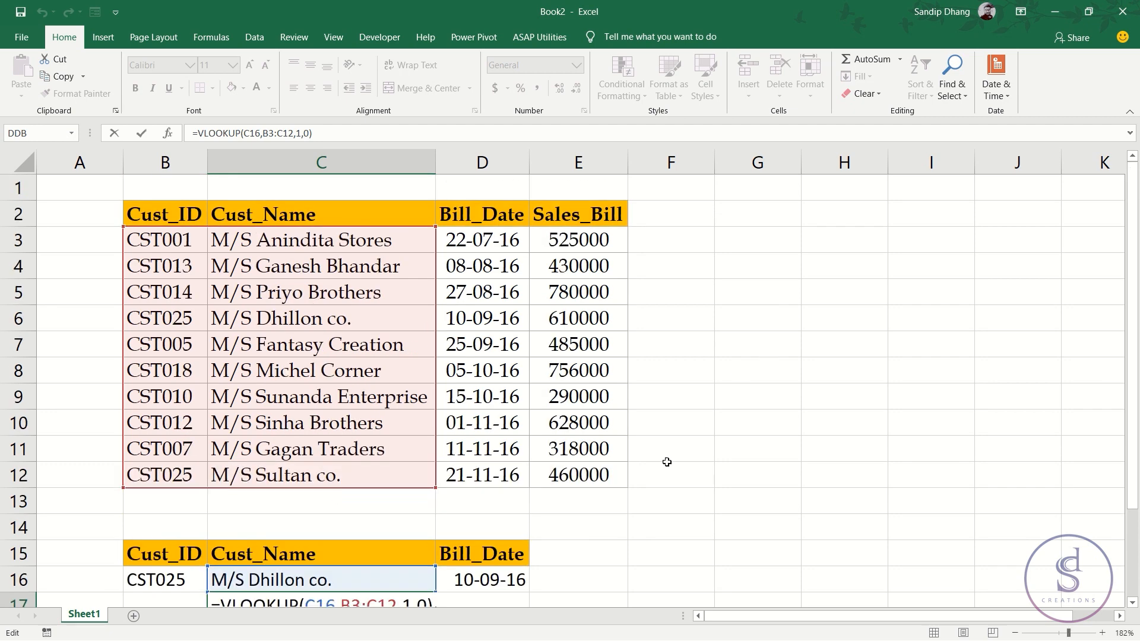
pyautogui.click(787, 235)
pyautogui.write('From')
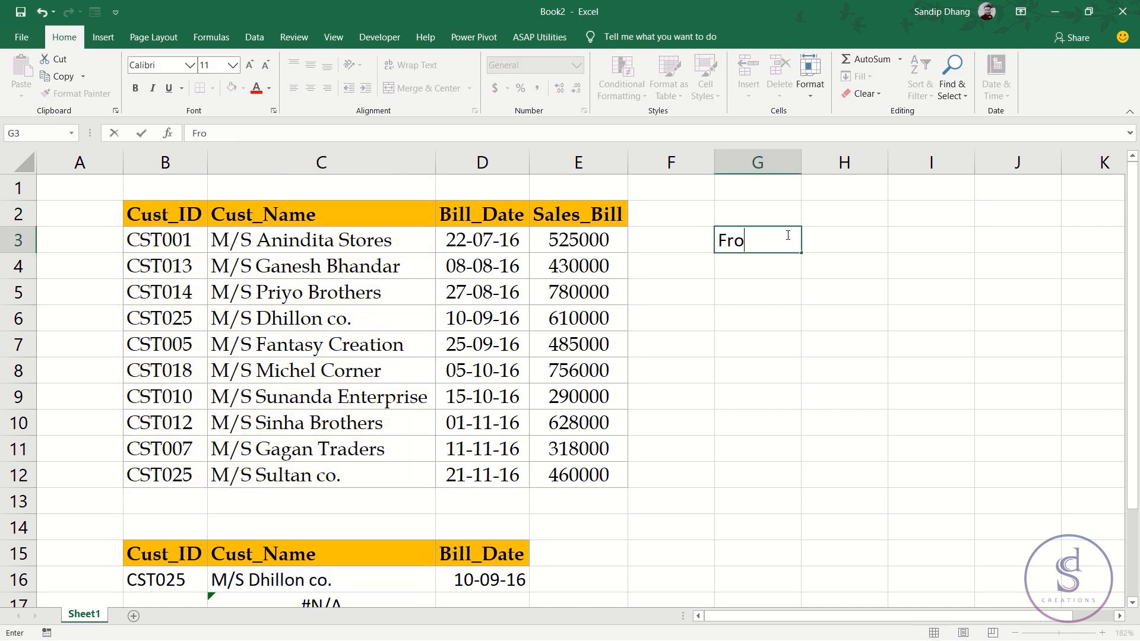
pyautogui.press('Tab')
pyautogui.write('To')
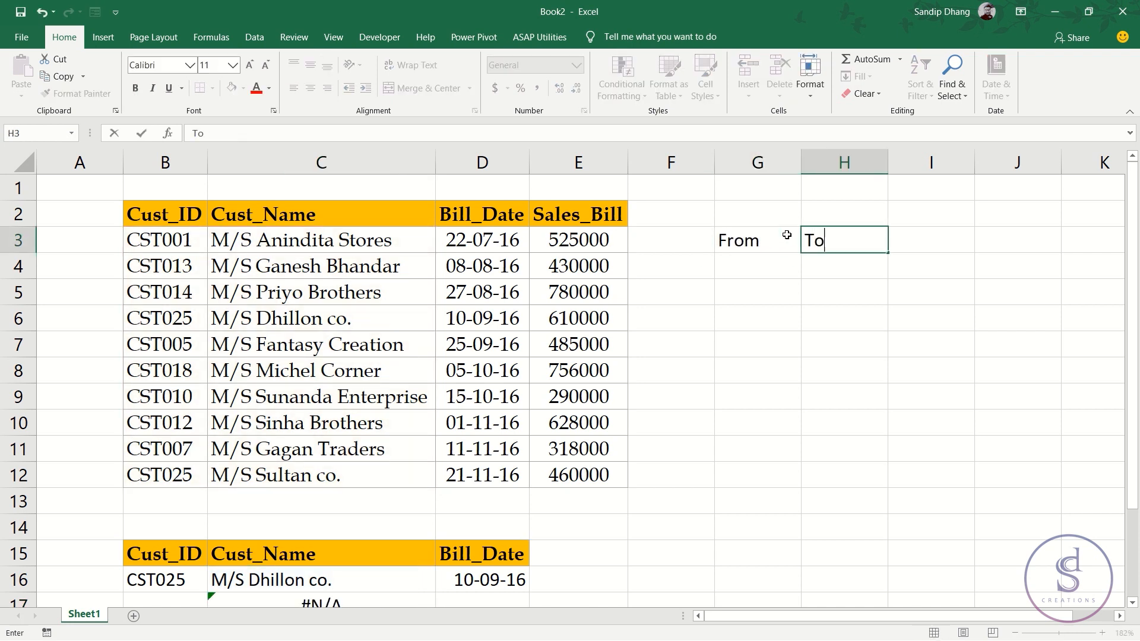
pyautogui.press('Tab')
pyautogui.write('Amoy')
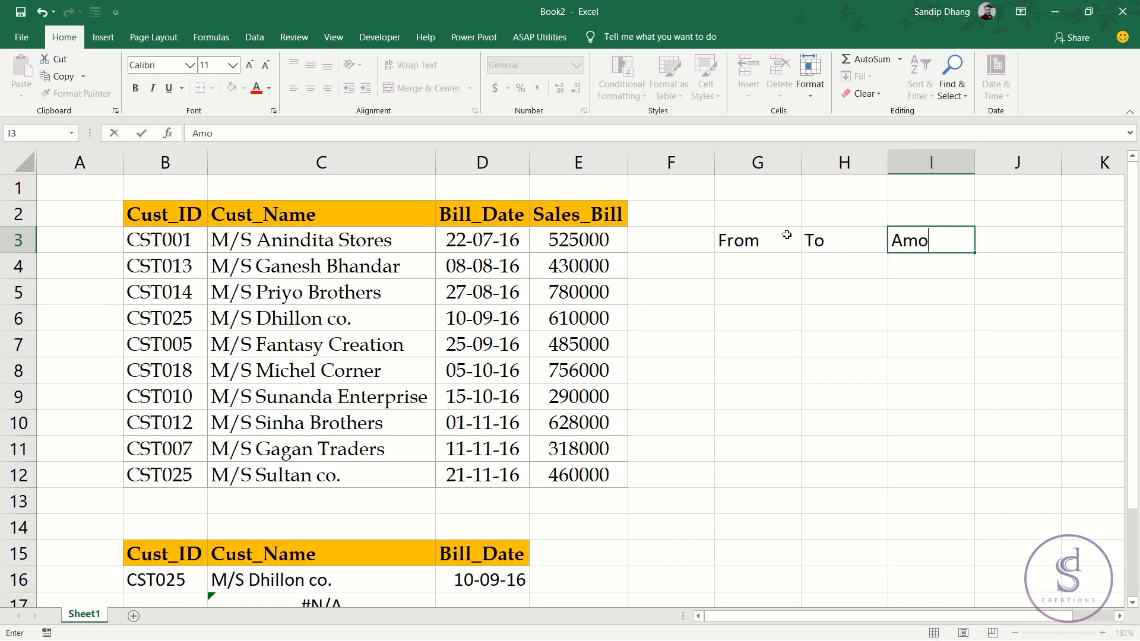
pyautogui.press('BackSpace')
pyautogui.press('BackSpace')
pyautogui.press('BackSpace')
pyautogui.press('BackSpace')
pyautogui.write('F')
pyautogui.press('BackSpace')
pyautogui.write('Grade')
pyautogui.press('Return')
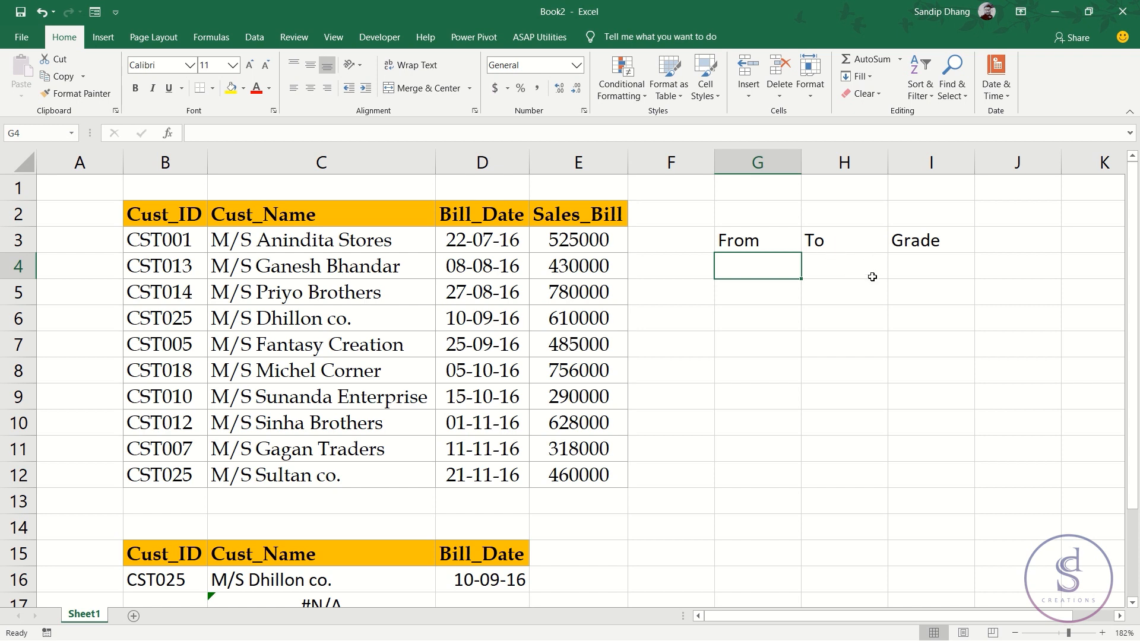
# - Fill the first two From–To rows of the grade table with 0 to 25 and 26 to 50
pyautogui.write('0')
pyautogui.press('Tab')
pyautogui.write('25')
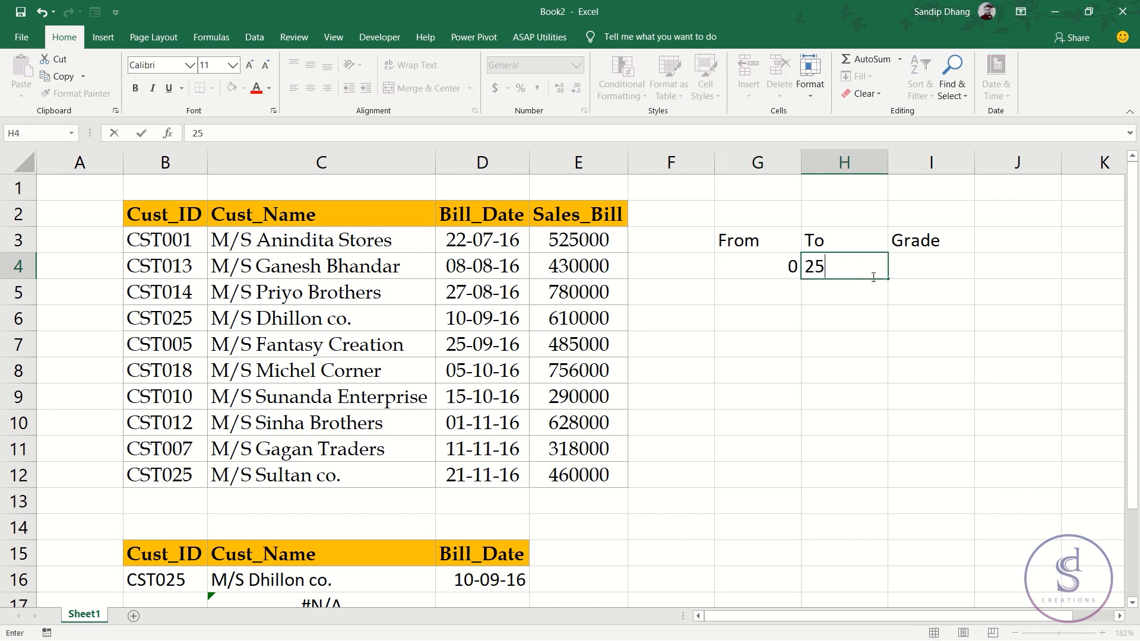
pyautogui.press('Return')
pyautogui.write('26')
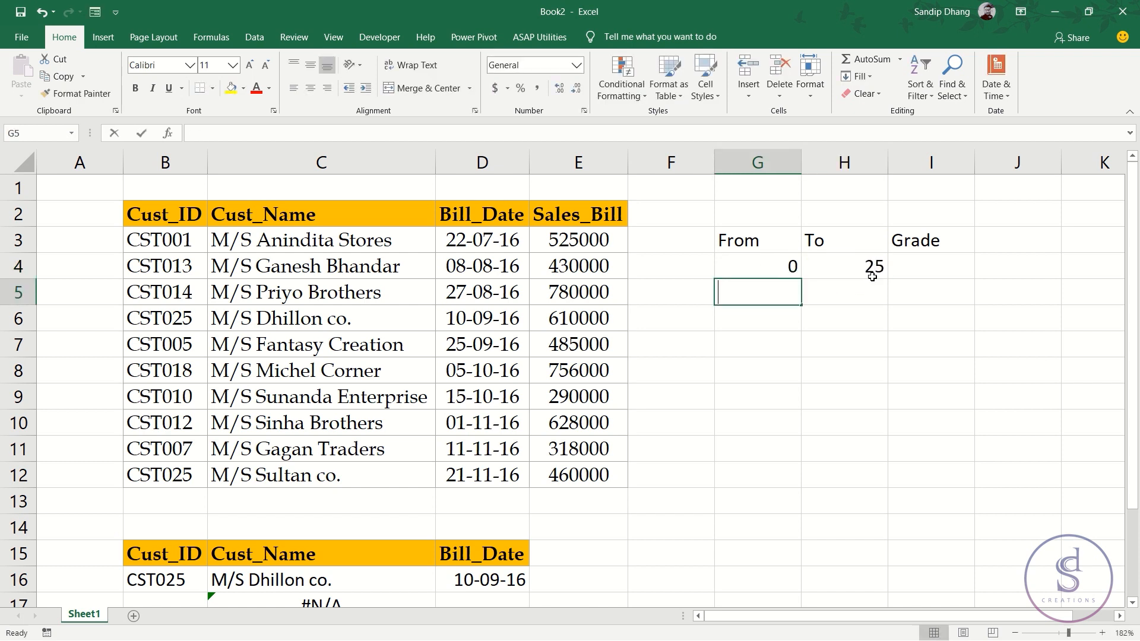
pyautogui.press('Tab')
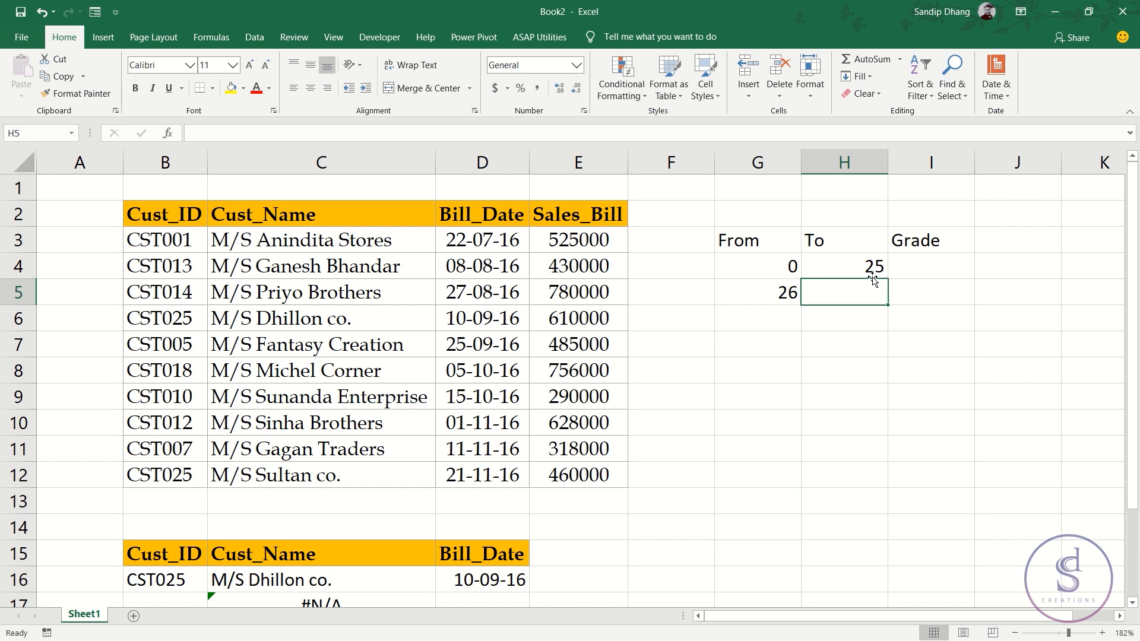
pyautogui.write('50')
pyautogui.press('Return')
# - Fill the next two From–To rows, G6:H7, with 51 to 80 and 80 to 100
pyautogui.write('51')
pyautogui.press('Tab')
pyautogui.write('80')
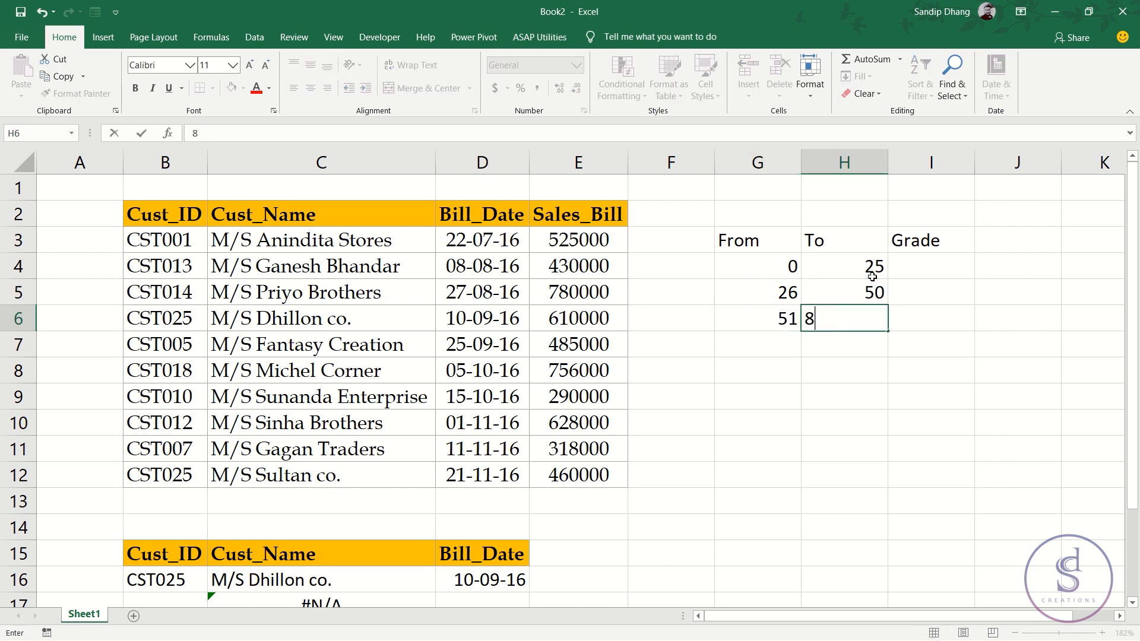
pyautogui.press('Return')
pyautogui.write('80')
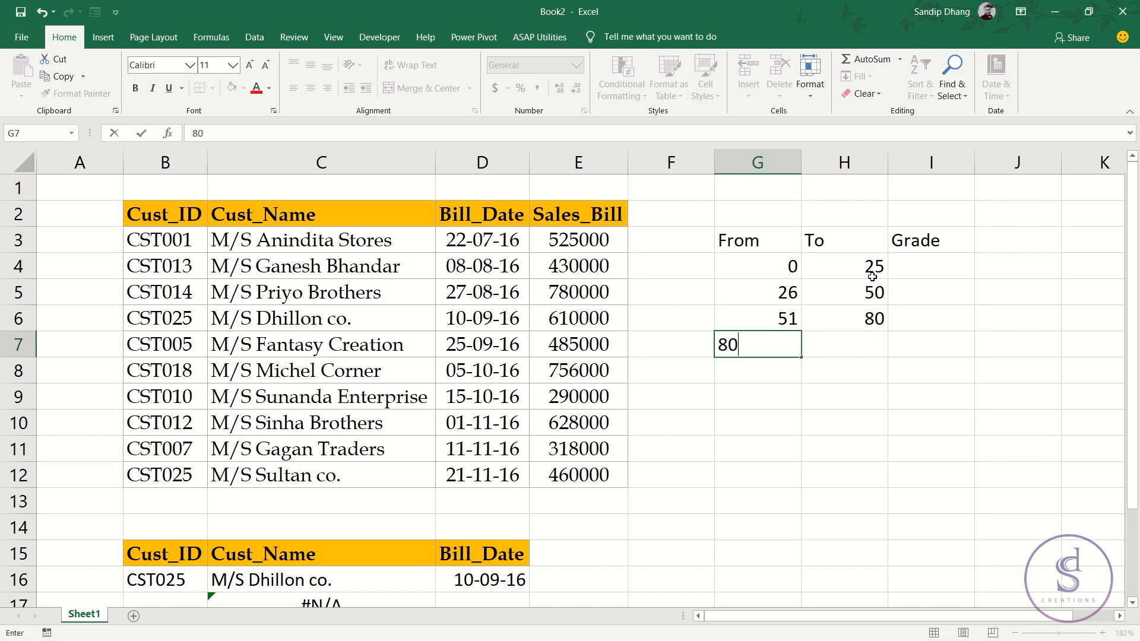
pyautogui.press('Tab')
pyautogui.write('100')
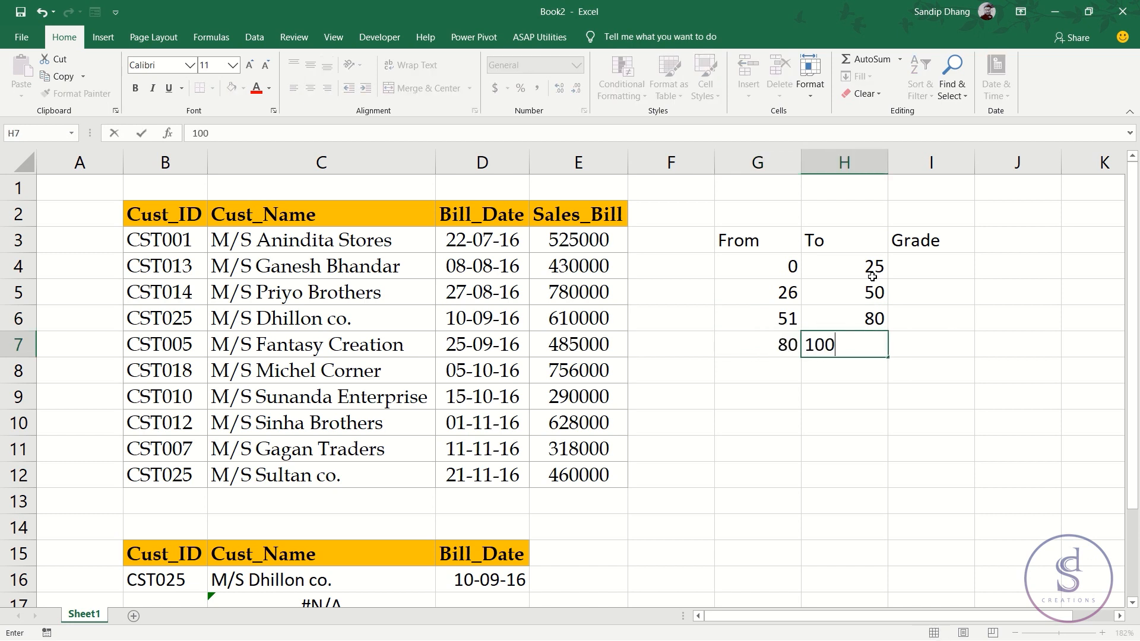
# - Enter the grades fail, c, b and a down the Grade column in I4:I7
pyautogui.click(953, 269)
pyautogui.write('fail')
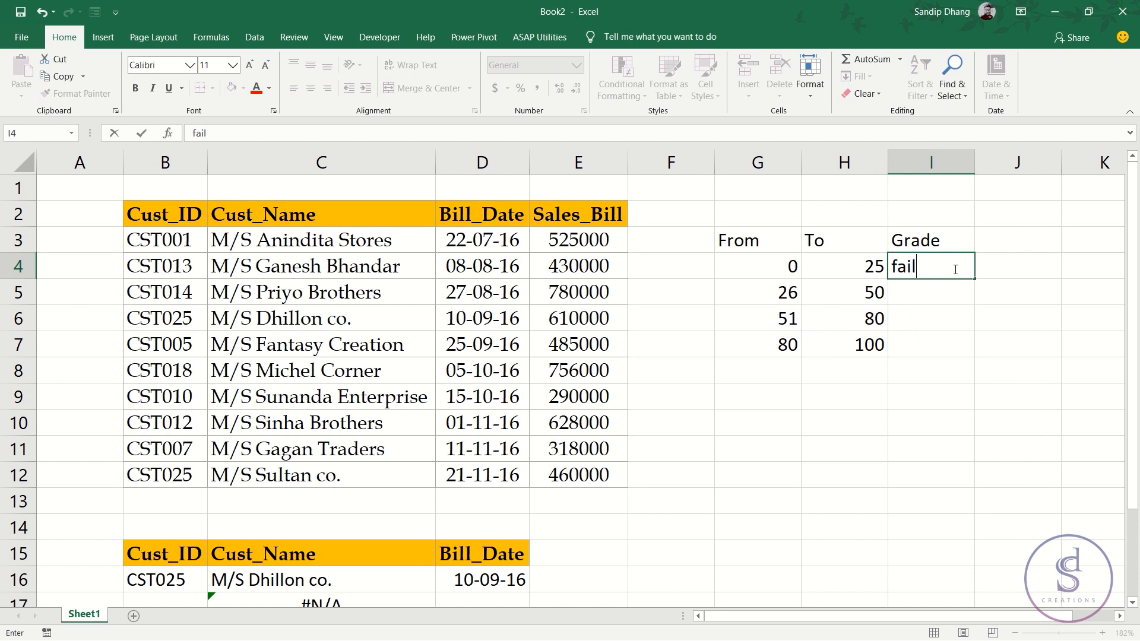
pyautogui.press('Return')
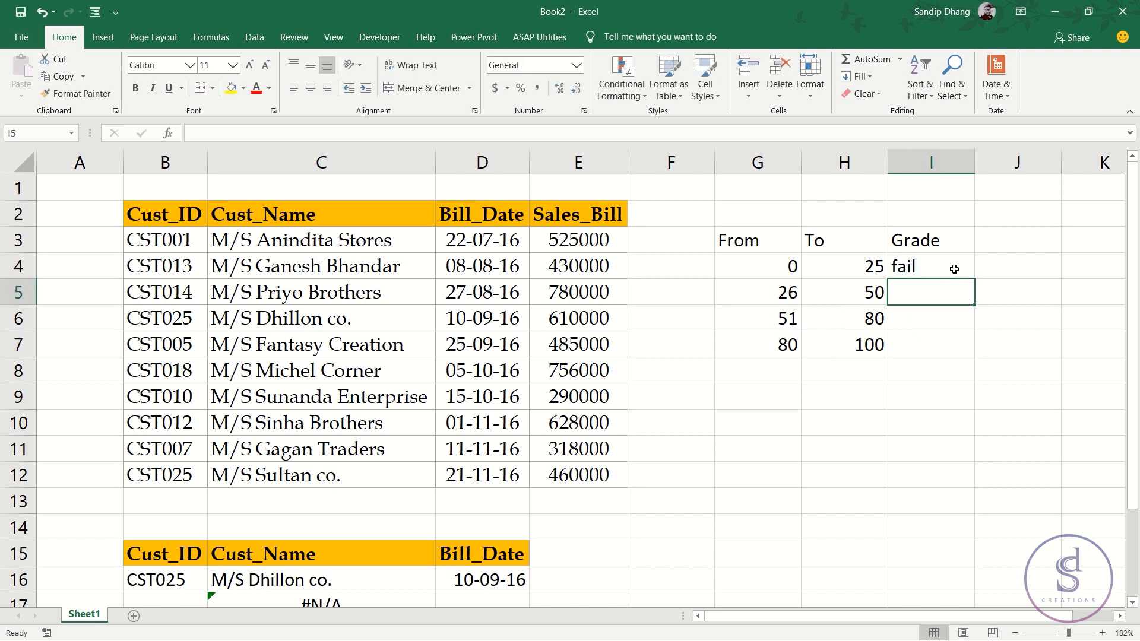
pyautogui.write('c')
pyautogui.press('Return')
pyautogui.write('b')
pyautogui.press('Return')
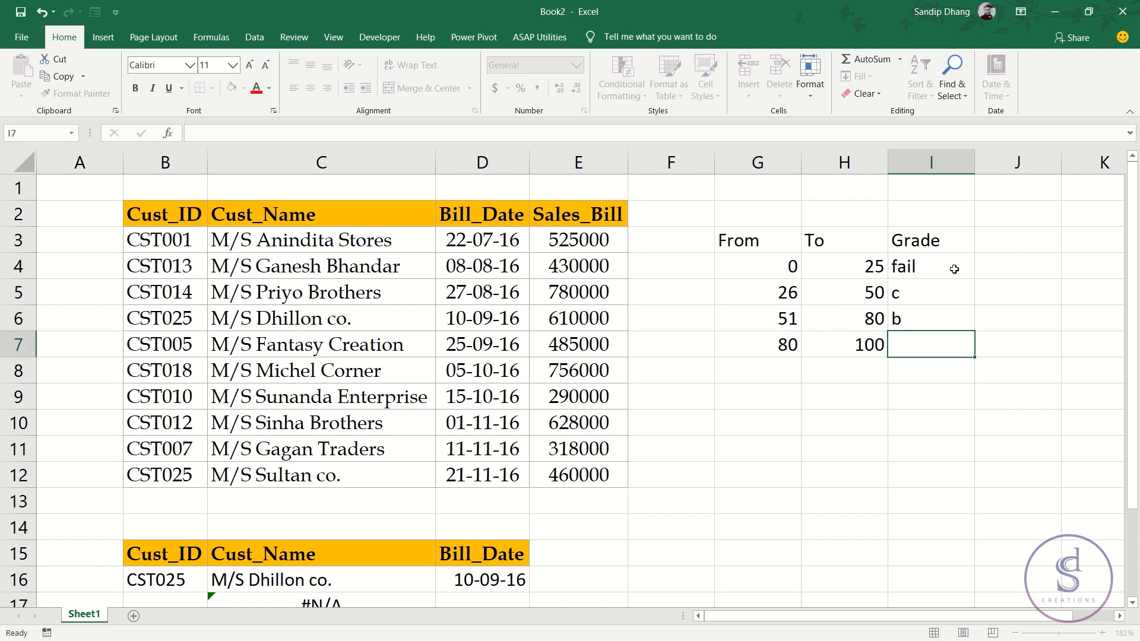
pyautogui.write('a')
pyautogui.click(766, 457)
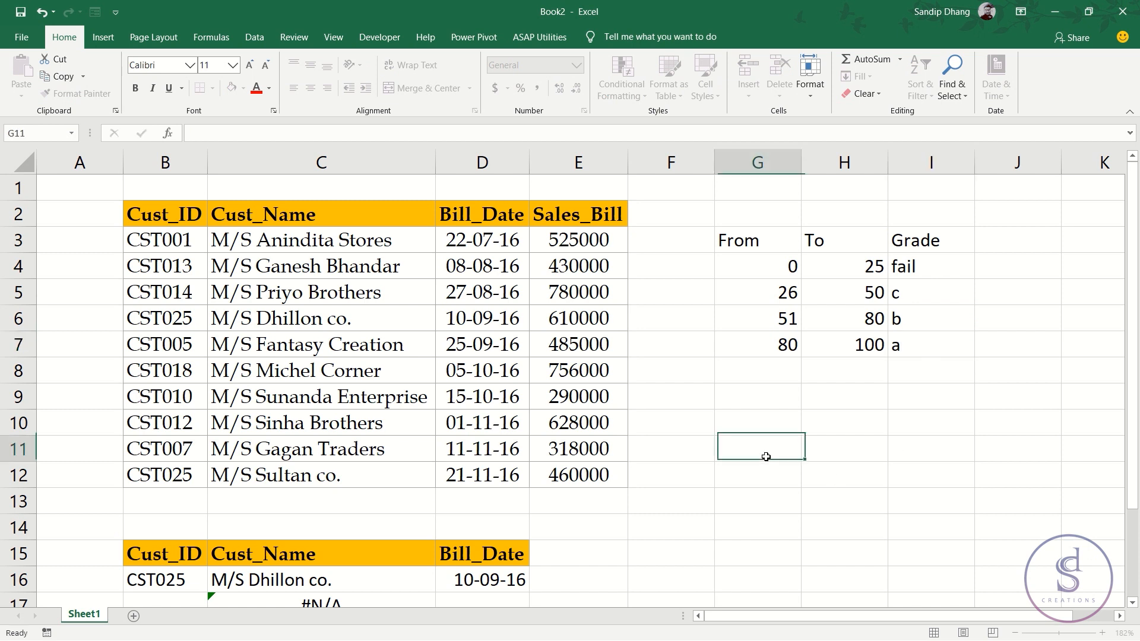
# - Enter the headings No and Grade in G10:H10 and the lookup number 55 in G11
pyautogui.click(781, 420)
pyautogui.write('N')
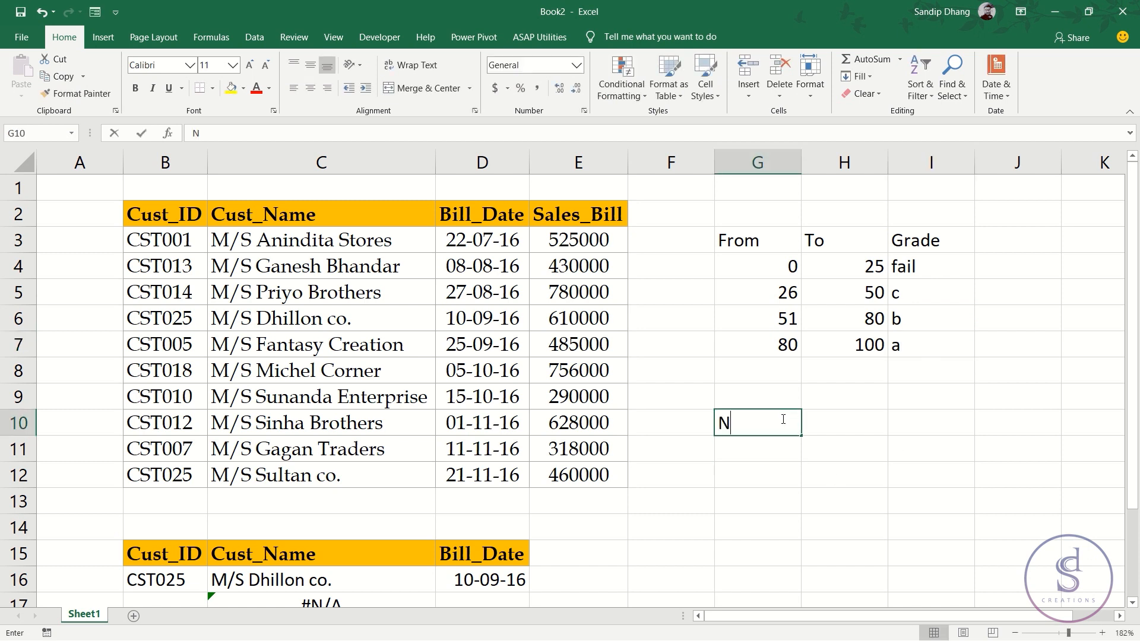
pyautogui.write('o')
pyautogui.press('Tab')
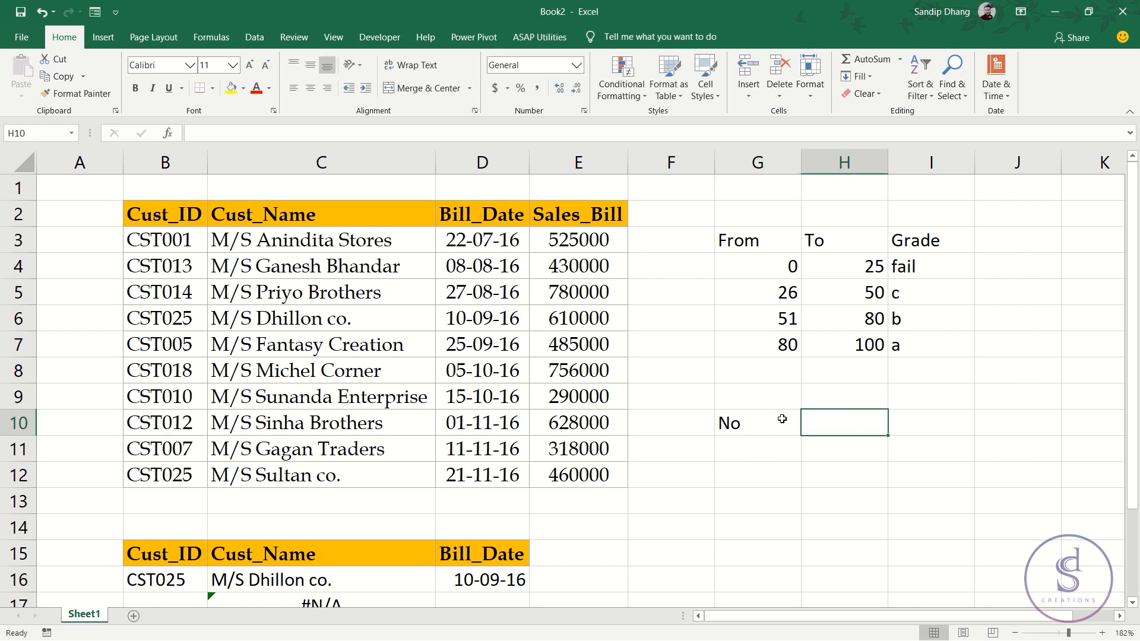
pyautogui.write('Grade')
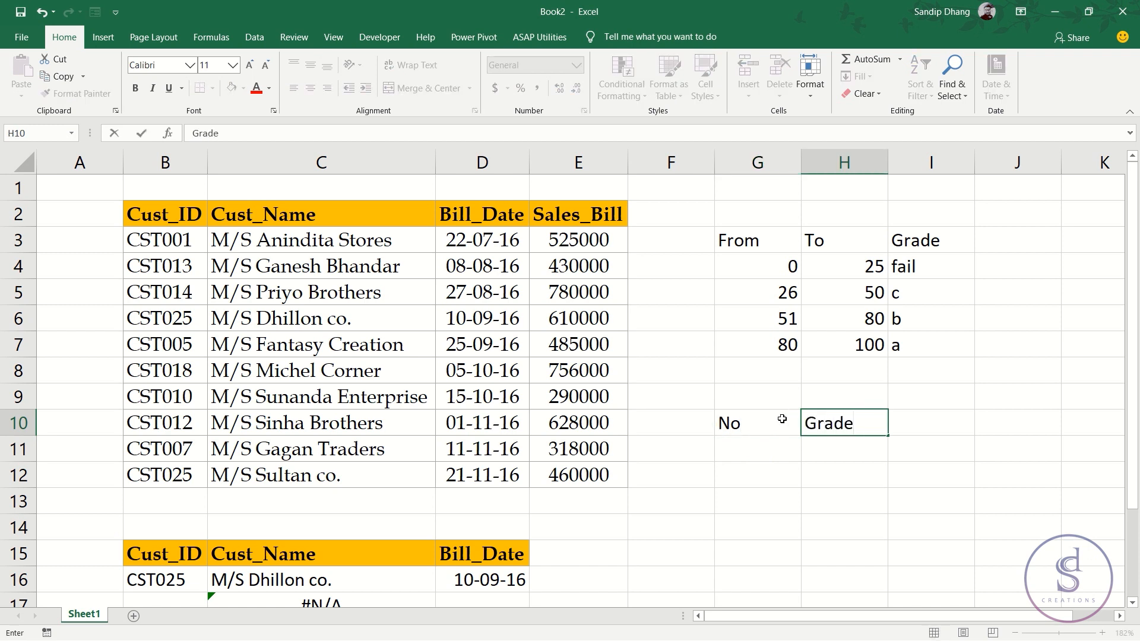
pyautogui.press('Return')
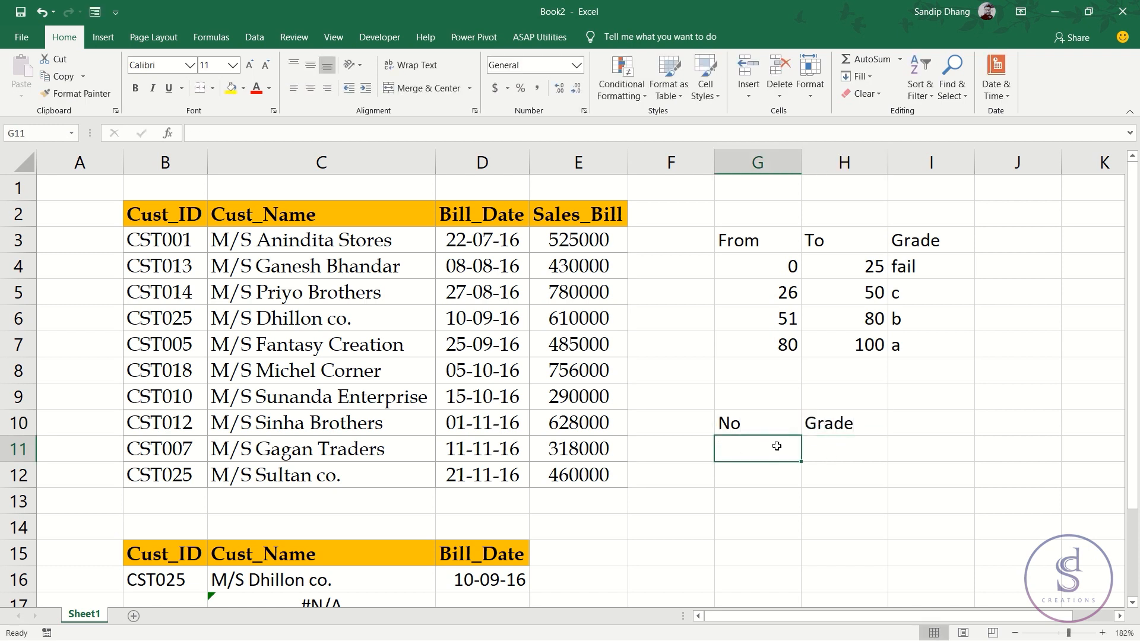
pyautogui.write('55')
pyautogui.press('Tab')
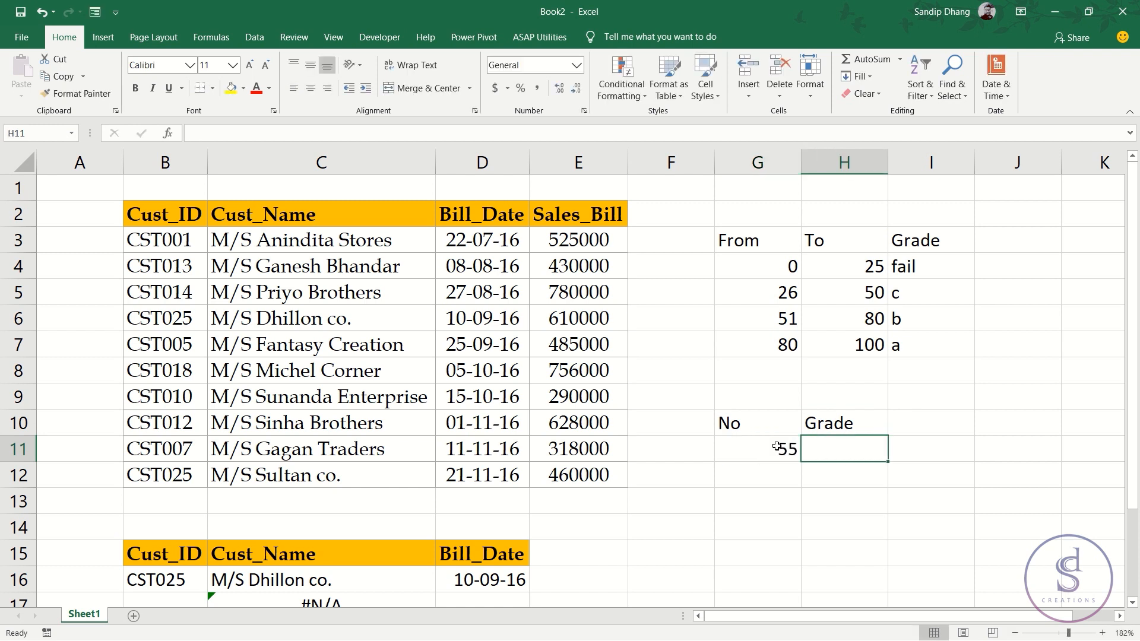
# - Enter an exact-match VLOOKUP formula in H11, =VLOOKUP(G11,G4:I7,3,0), to fetch the grade for the number in G11
pyautogui.write('=vlo')
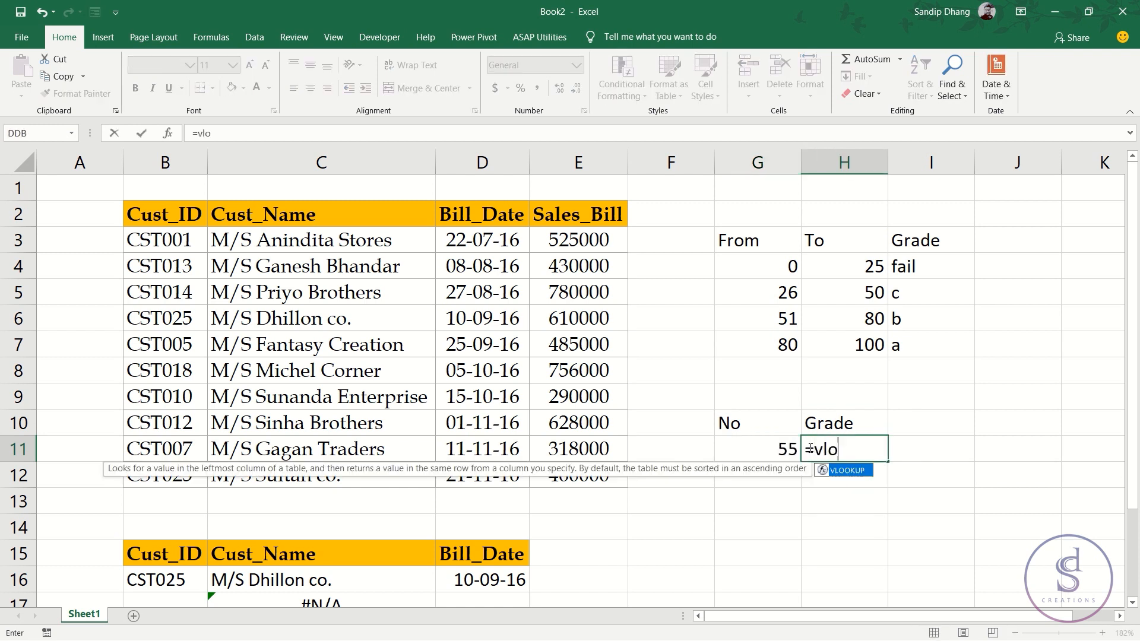
pyautogui.press('Tab')
pyautogui.click(773, 448)
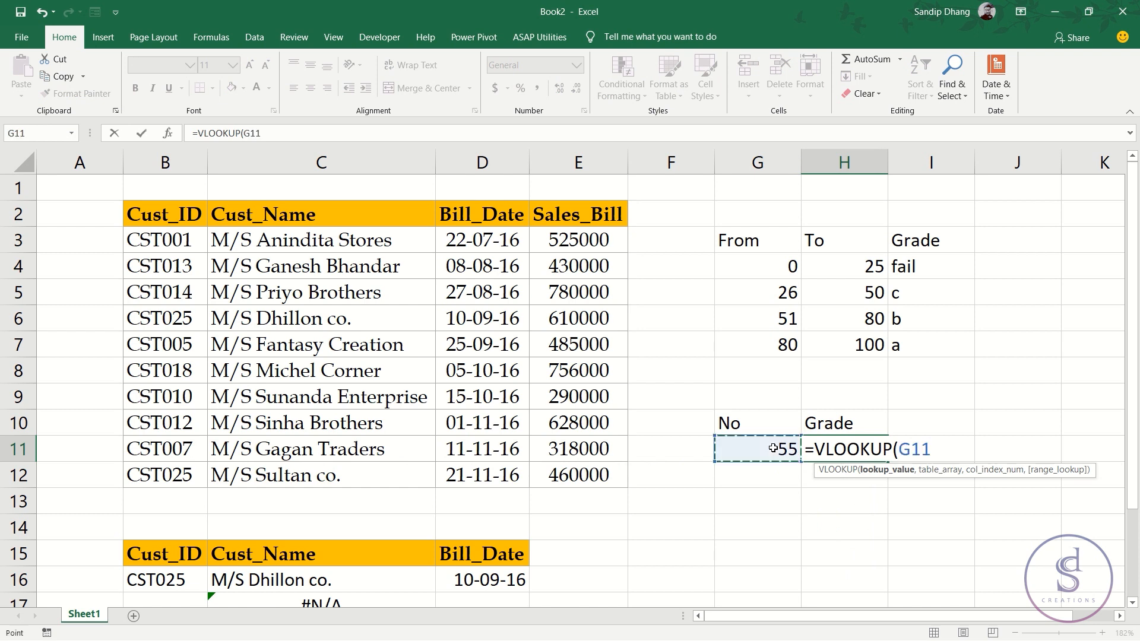
pyautogui.write(',')
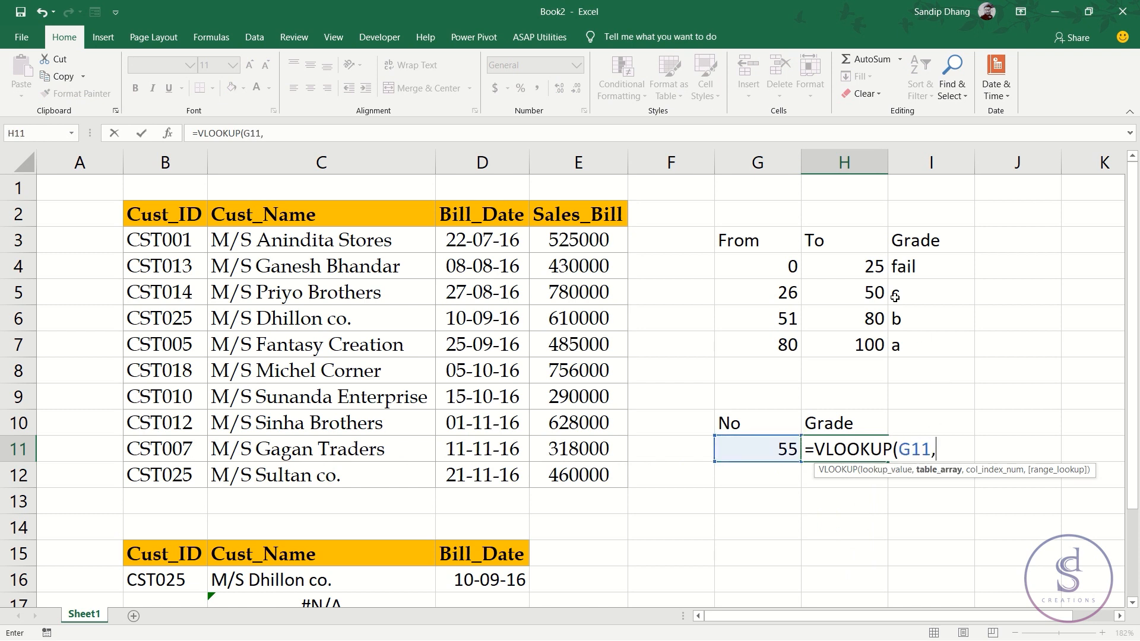
pyautogui.moveTo(766, 261); pyautogui.dragTo(894, 354)
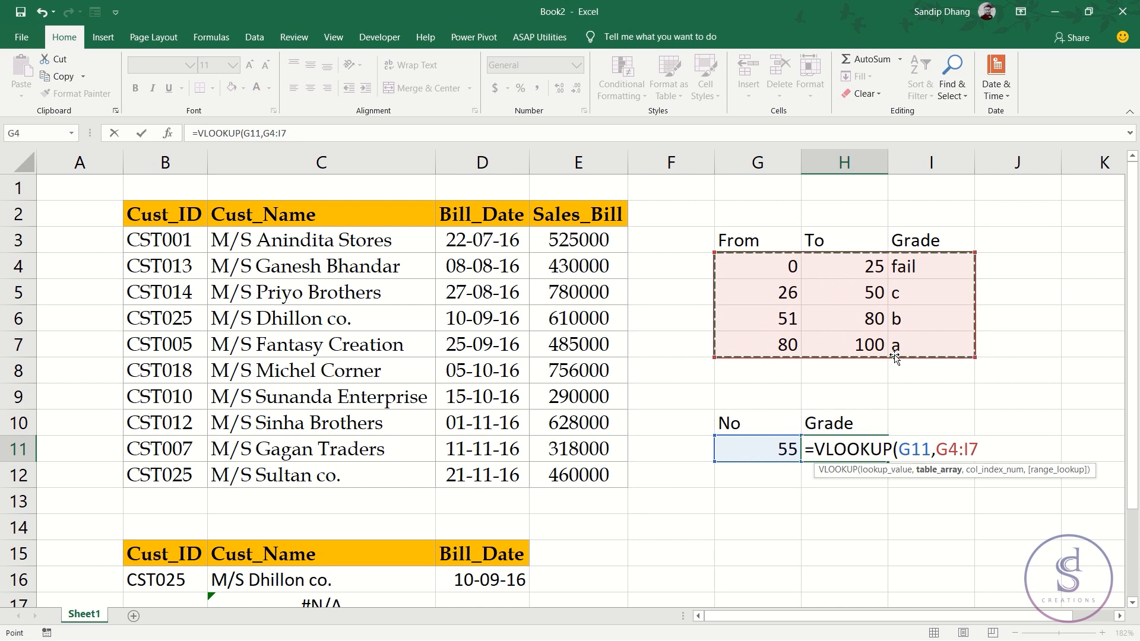
pyautogui.write(',')
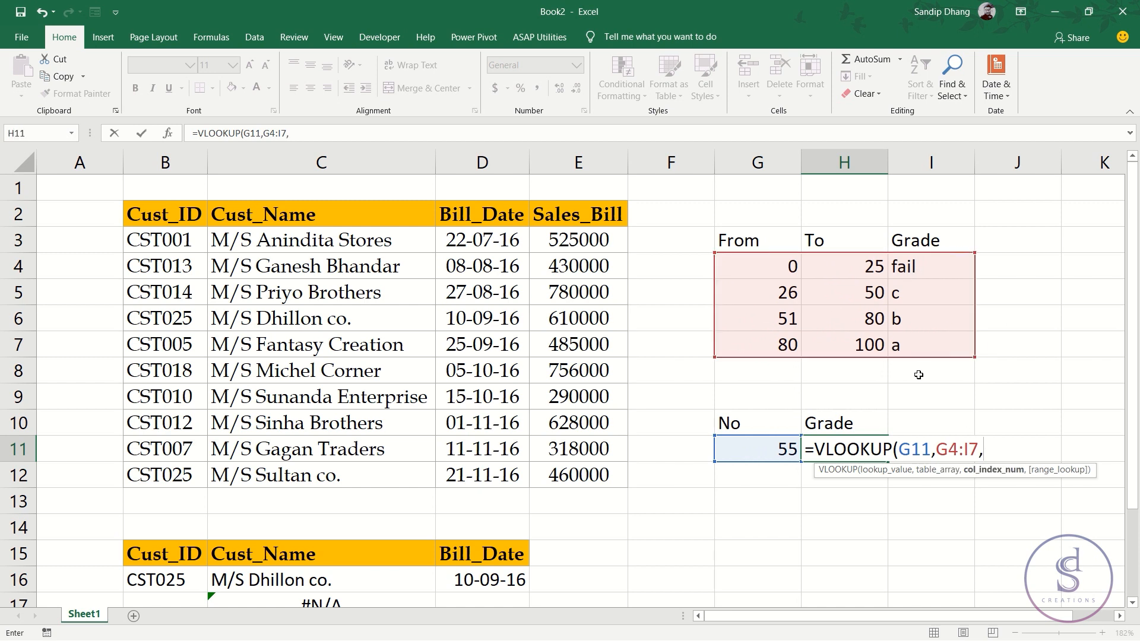
pyautogui.write('3,')
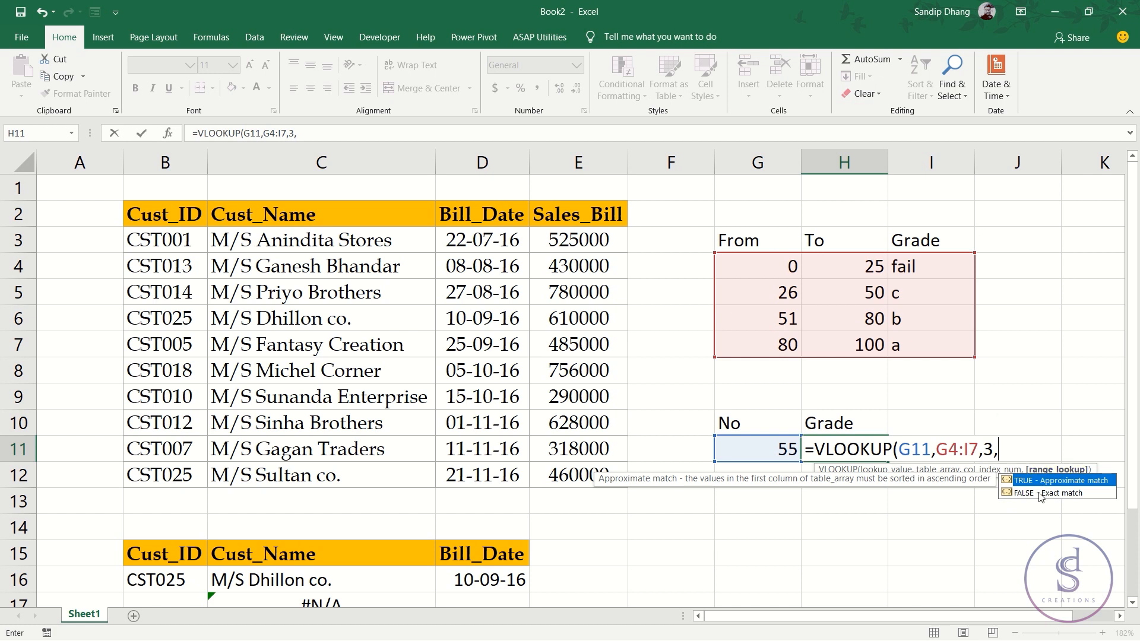
pyautogui.write('0)')
pyautogui.press('Return')
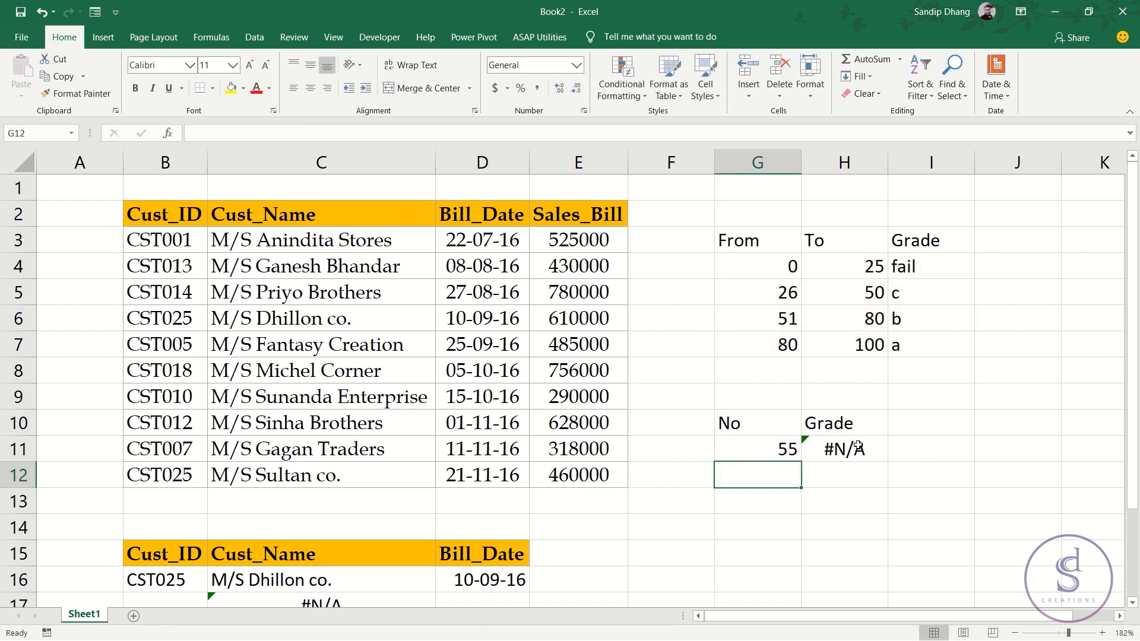
pyautogui.click(856, 446)
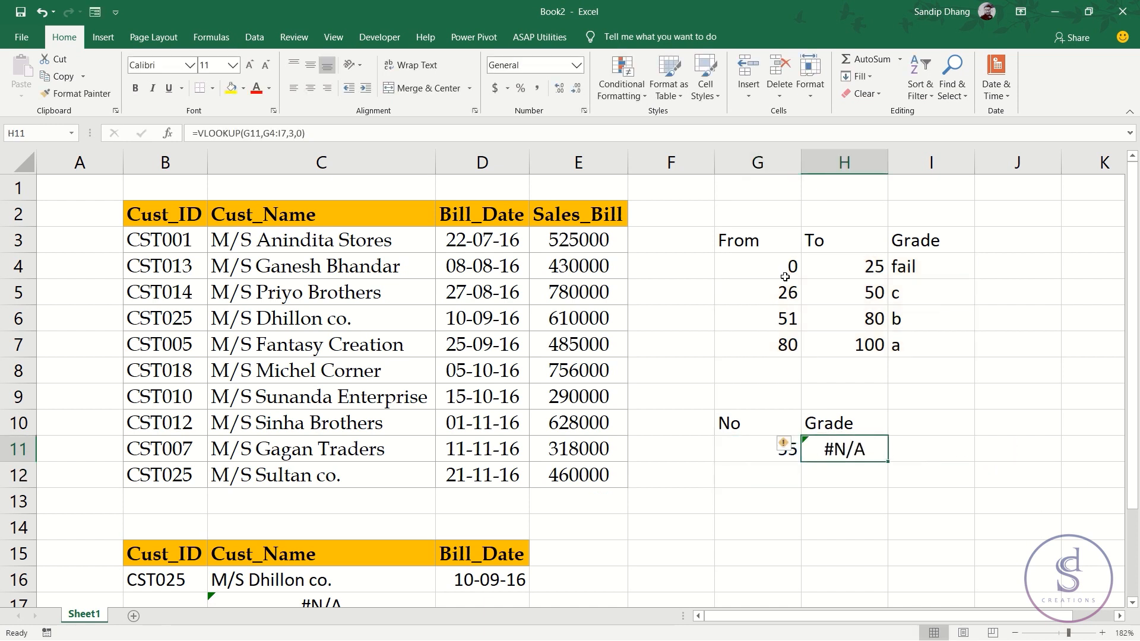
# - Replace the last From value in G7 with 55 and check the grade formula in H11
pyautogui.click(784, 349)
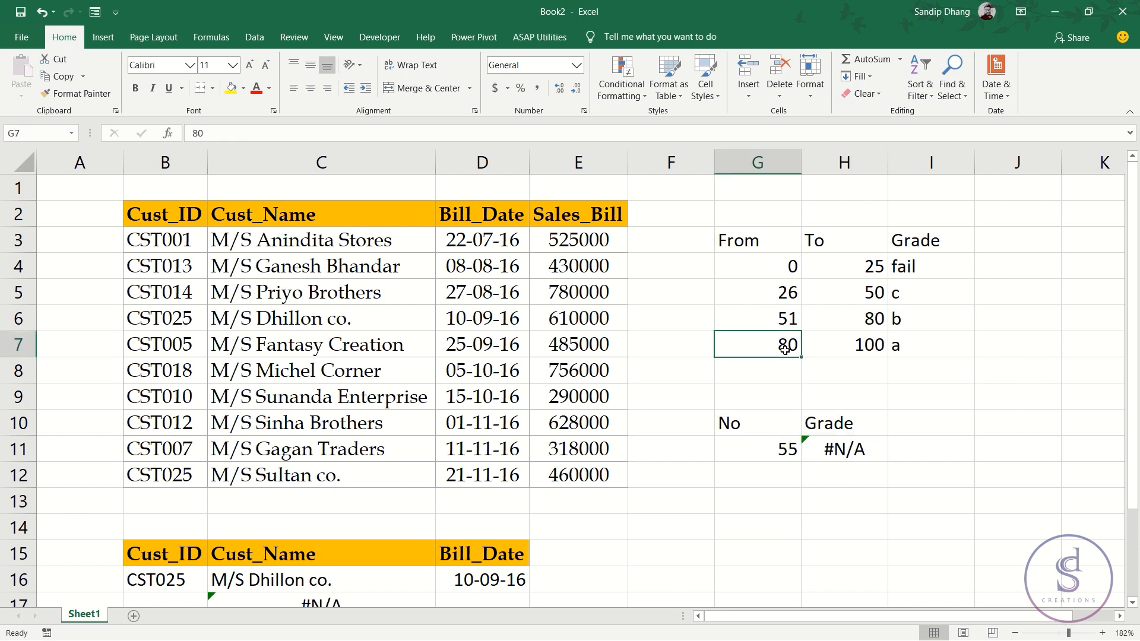
pyautogui.write('55')
pyautogui.press('Return')
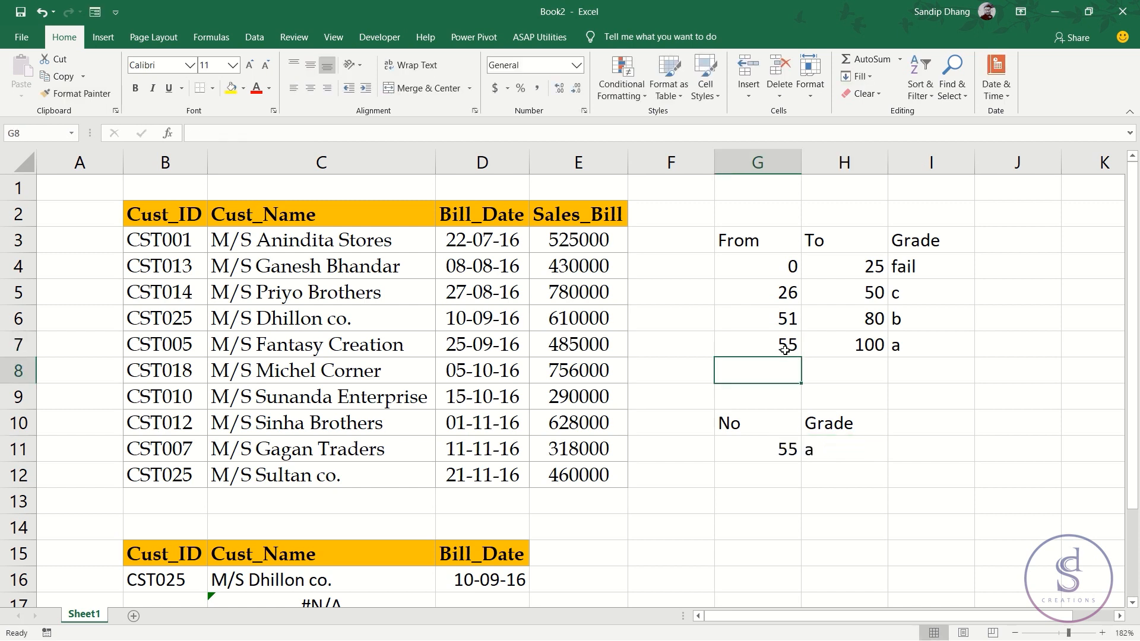
pyautogui.click(858, 453)
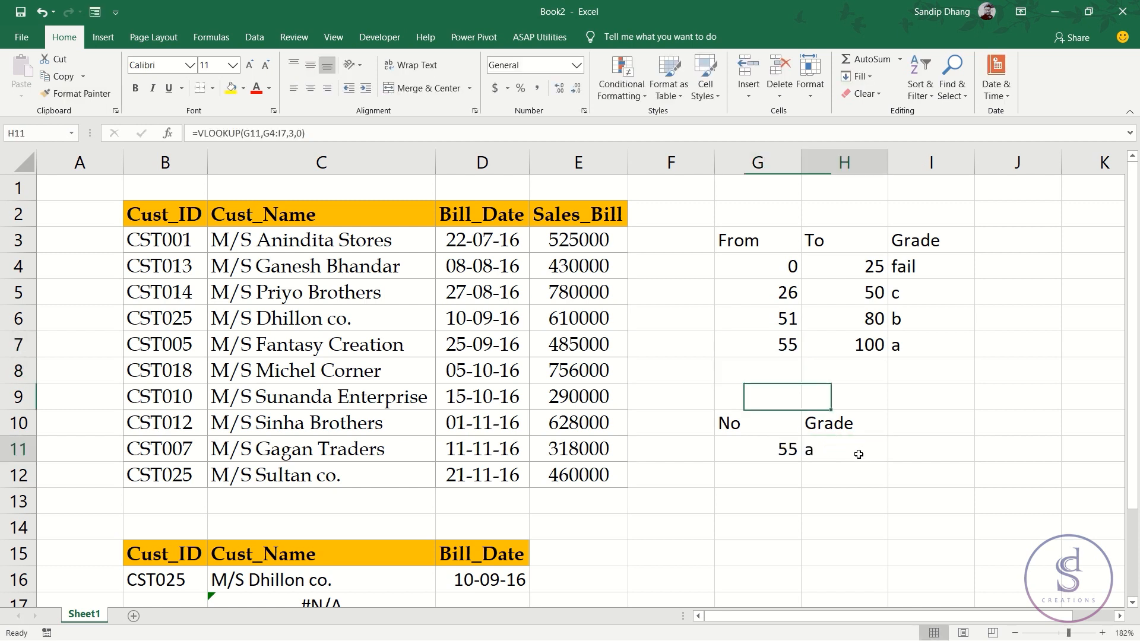
# - Set the last From value of the grade table, in G7, to 81
pyautogui.click(782, 345)
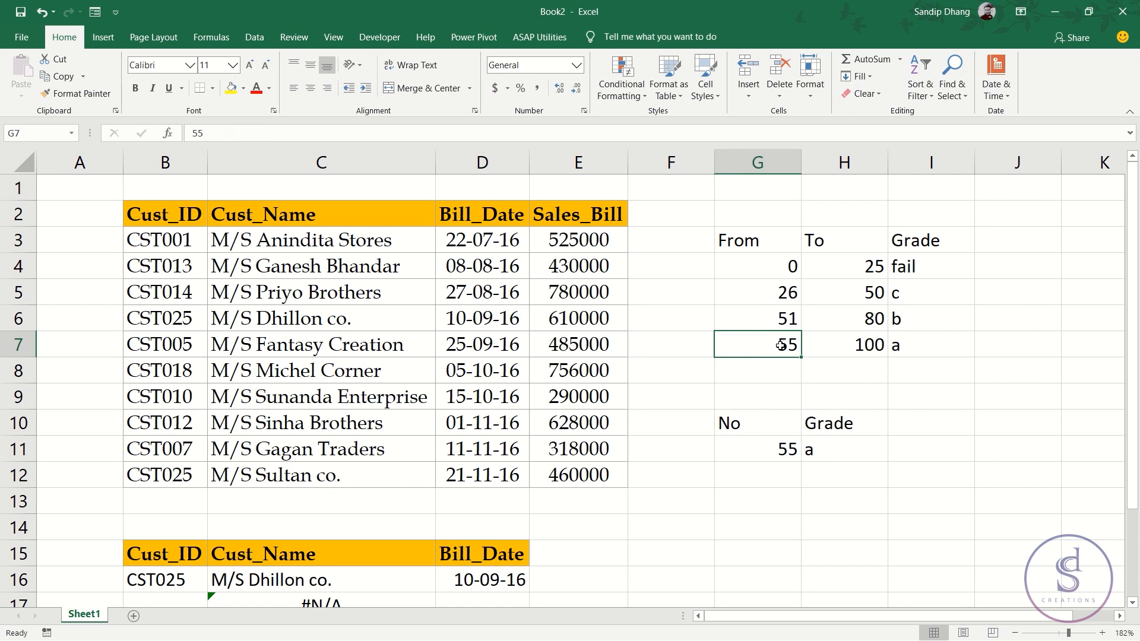
pyautogui.write('81')
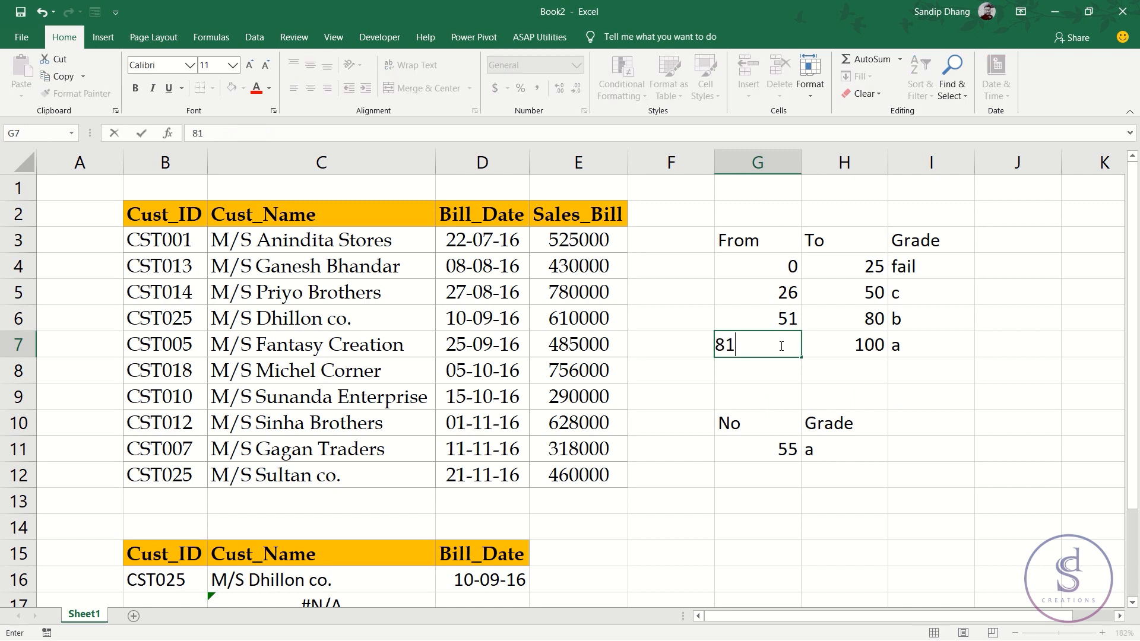
pyautogui.press('Return')
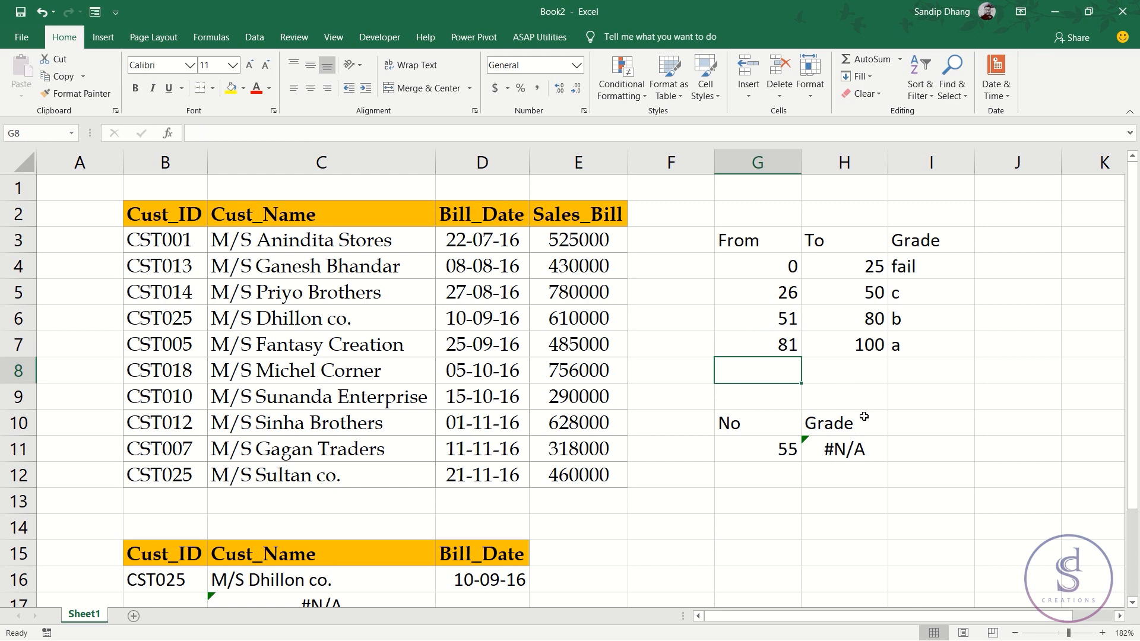
# - Change the range_lookup argument of the VLOOKUP formula in H11 to 1 for an approximate match
pyautogui.doubleClick(870, 450)
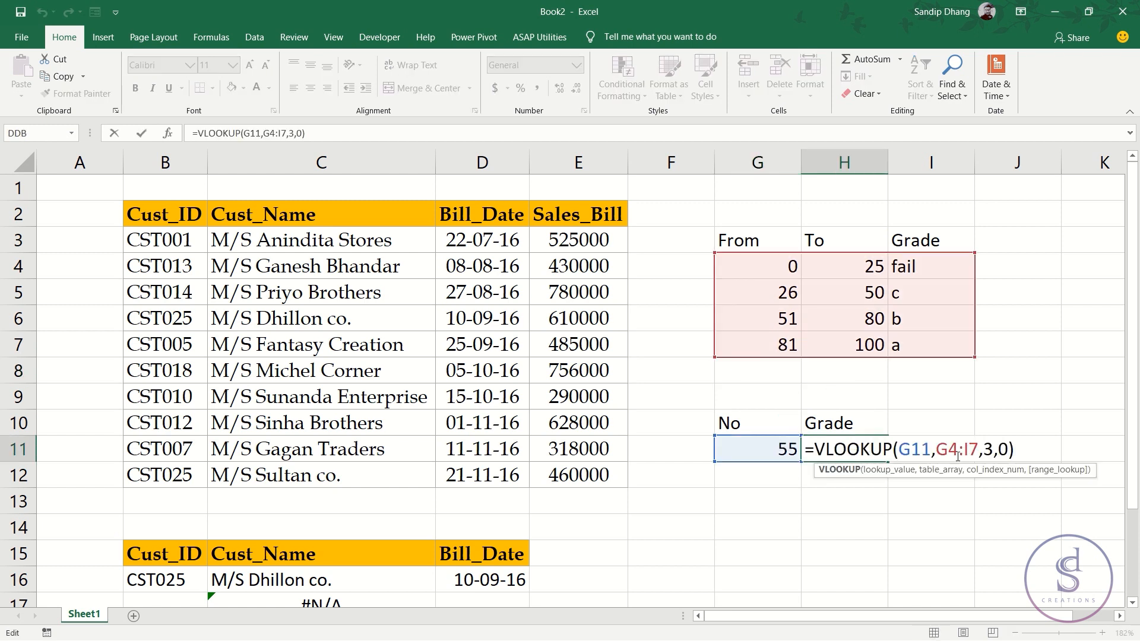
pyautogui.click(1009, 446)
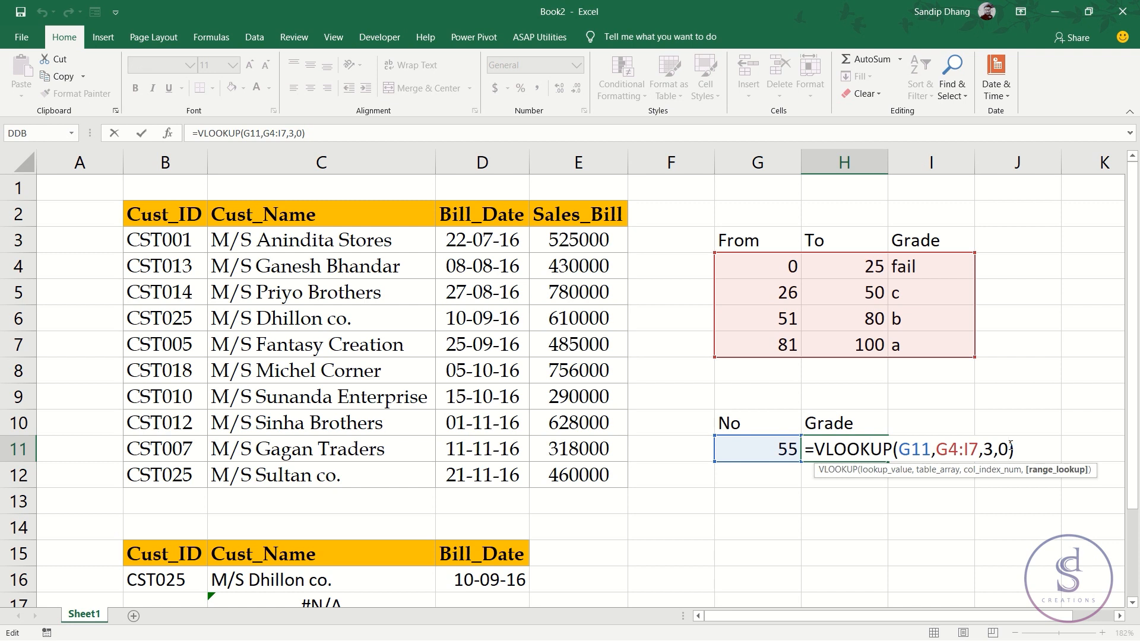
pyautogui.press('BackSpace')
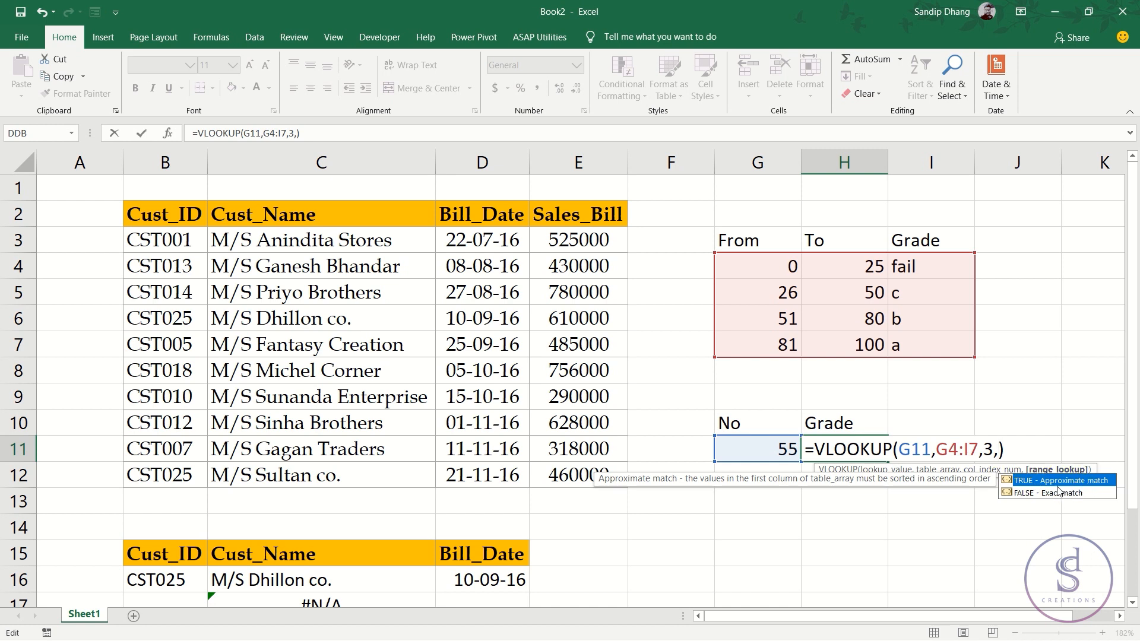
pyautogui.write('1')
pyautogui.press('Return')
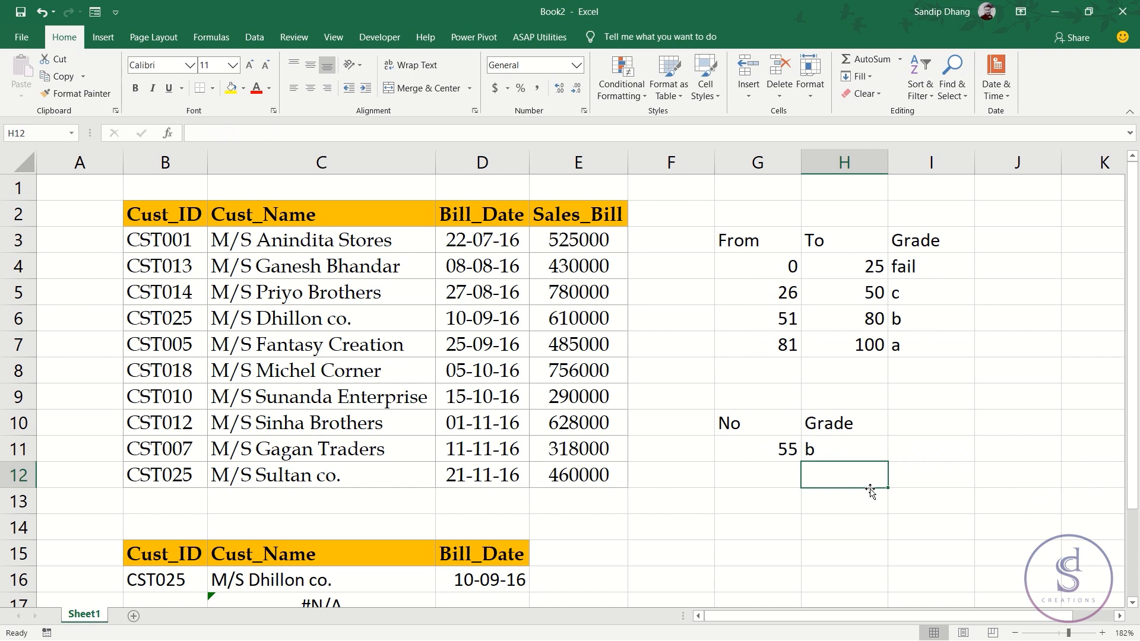
# - Examine how the lookup number in G11 relates to the From–To ranges and grades in rows 5 to 7
pyautogui.moveTo(783, 319); pyautogui.dragTo(862, 319)
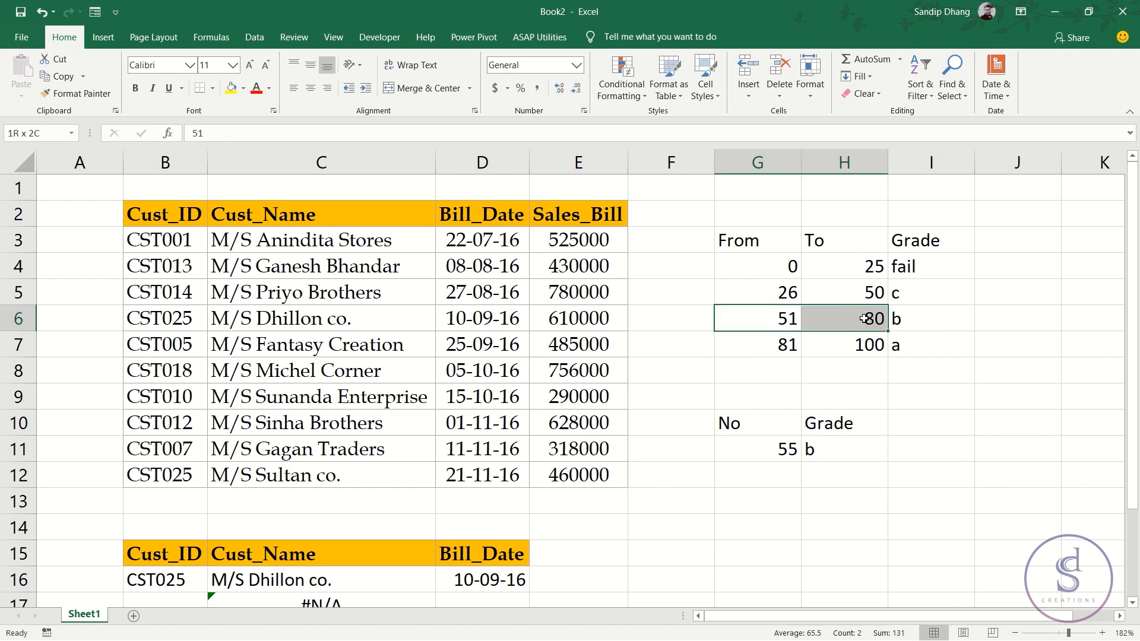
pyautogui.click(923, 315)
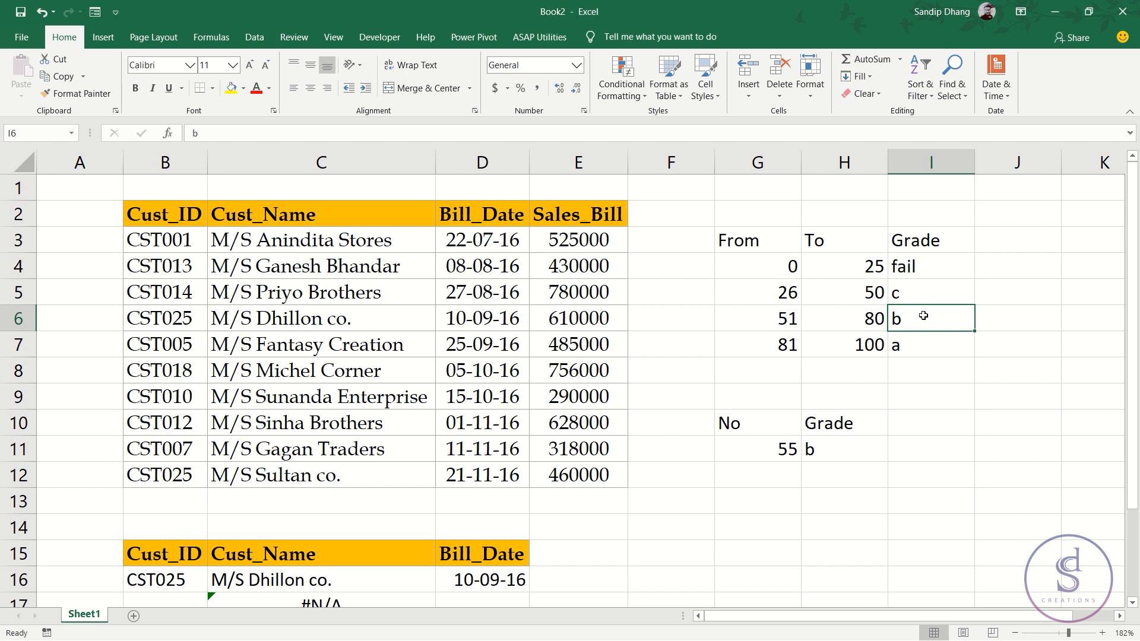
pyautogui.click(777, 450)
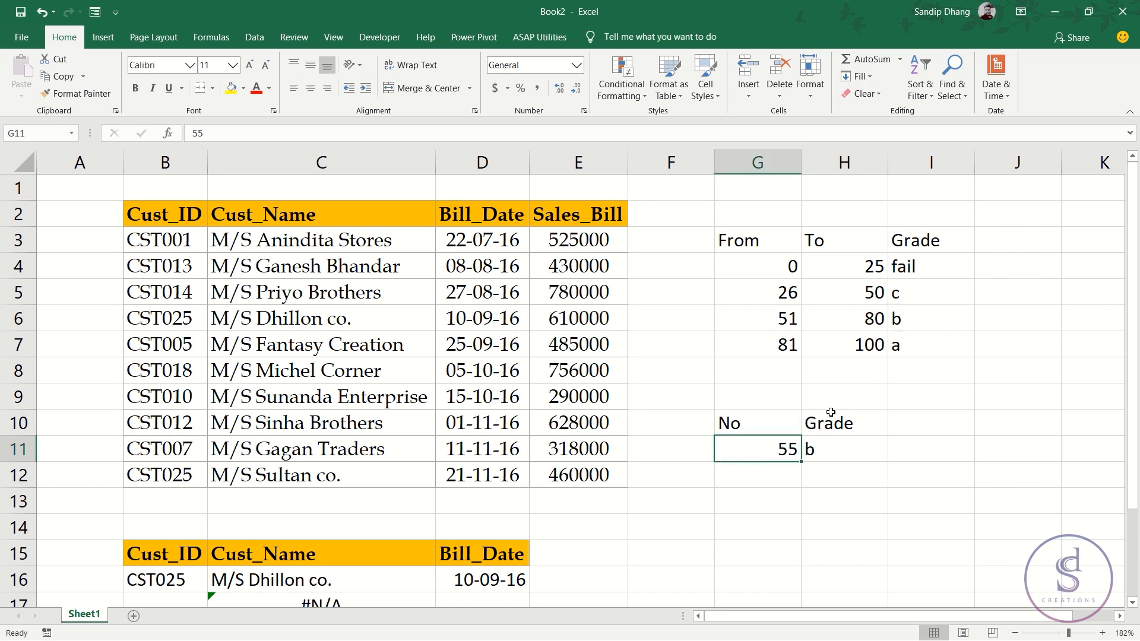
pyautogui.moveTo(772, 324); pyautogui.dragTo(777, 339)
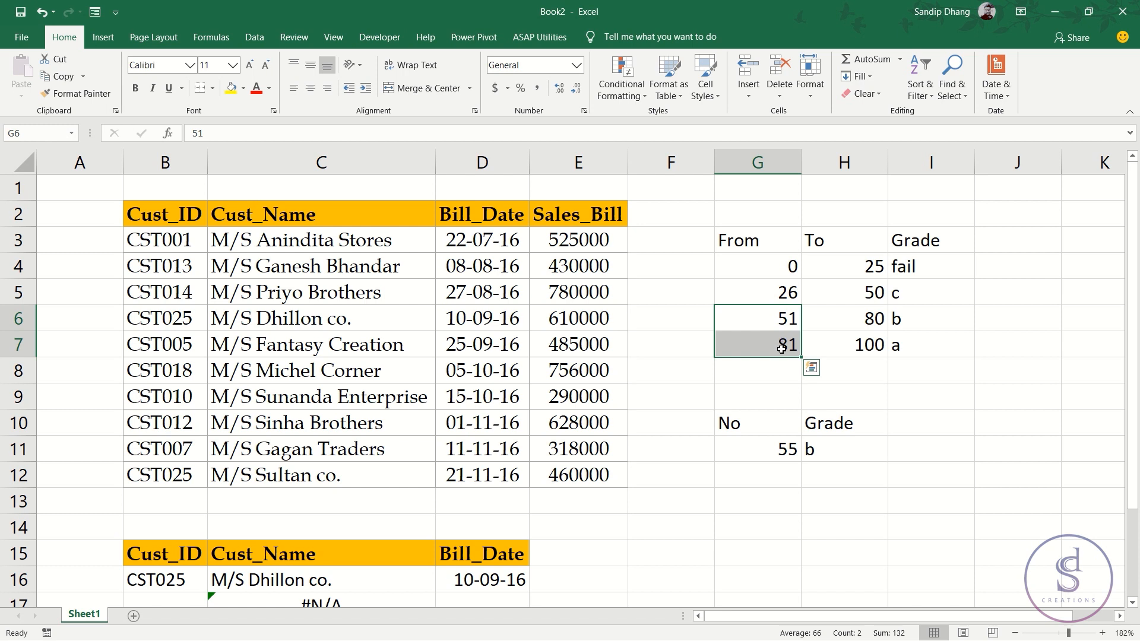
pyautogui.click(781, 349)
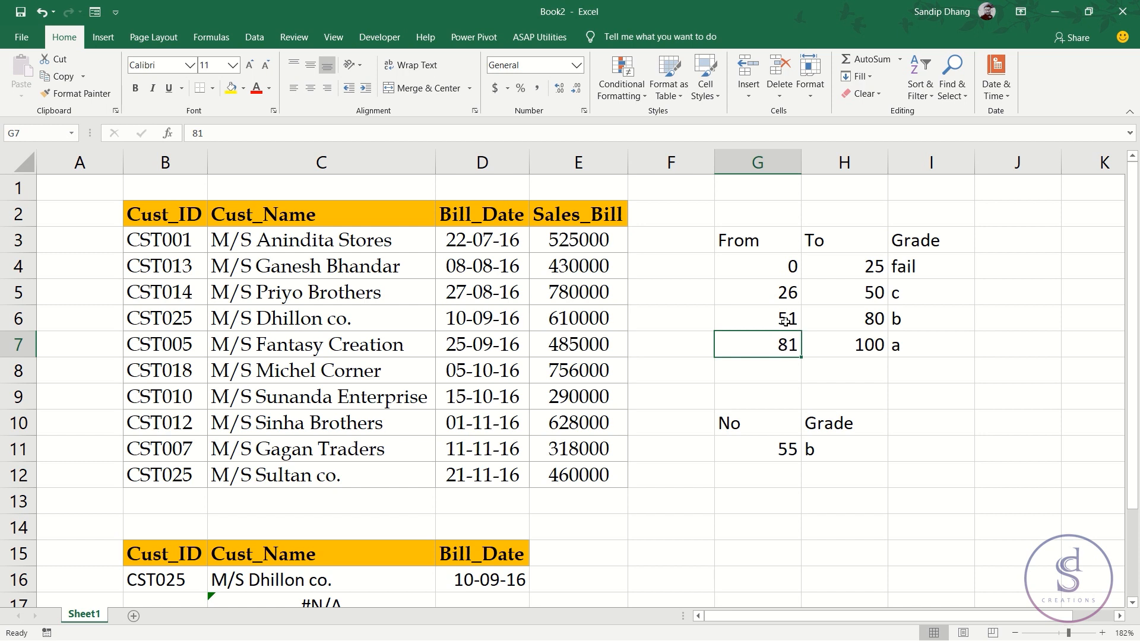
pyautogui.click(784, 322)
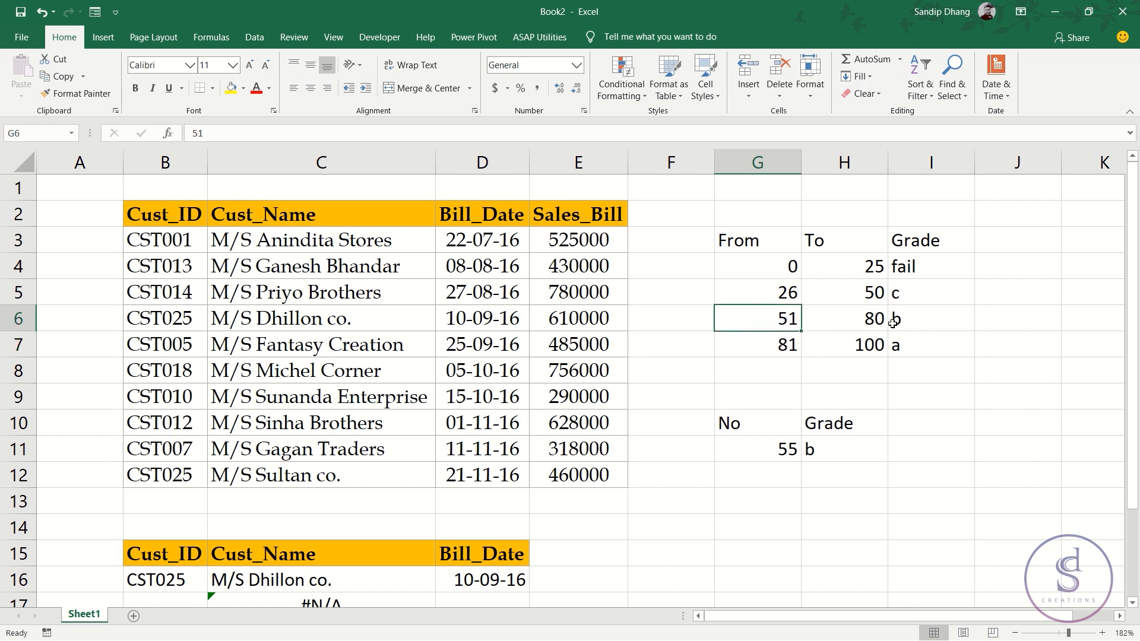
pyautogui.click(774, 447)
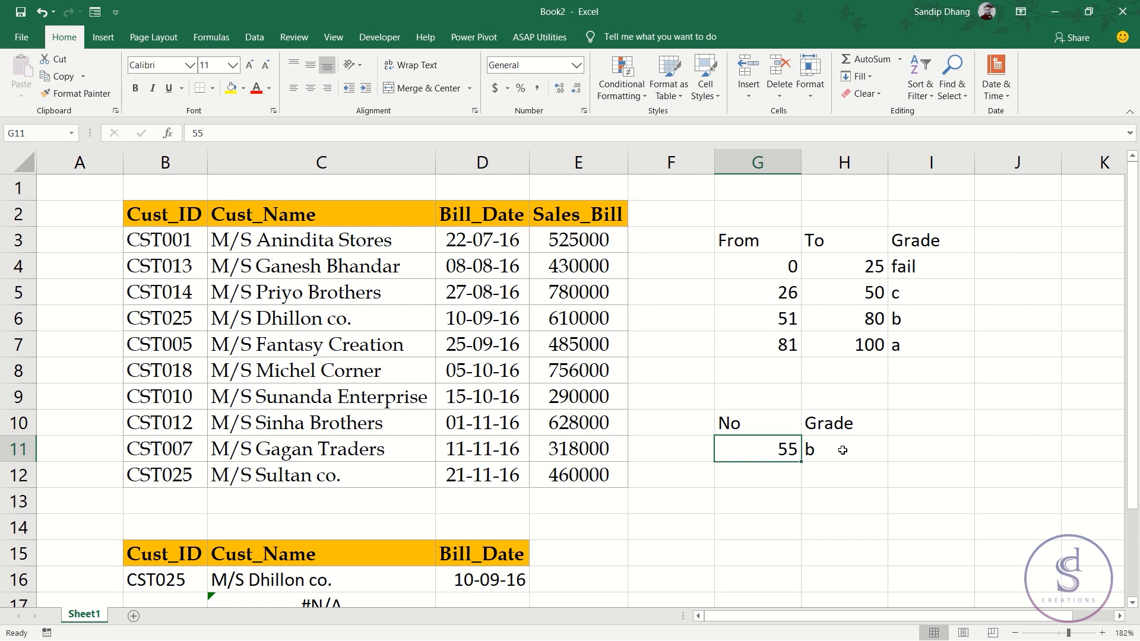
pyautogui.click(767, 290)
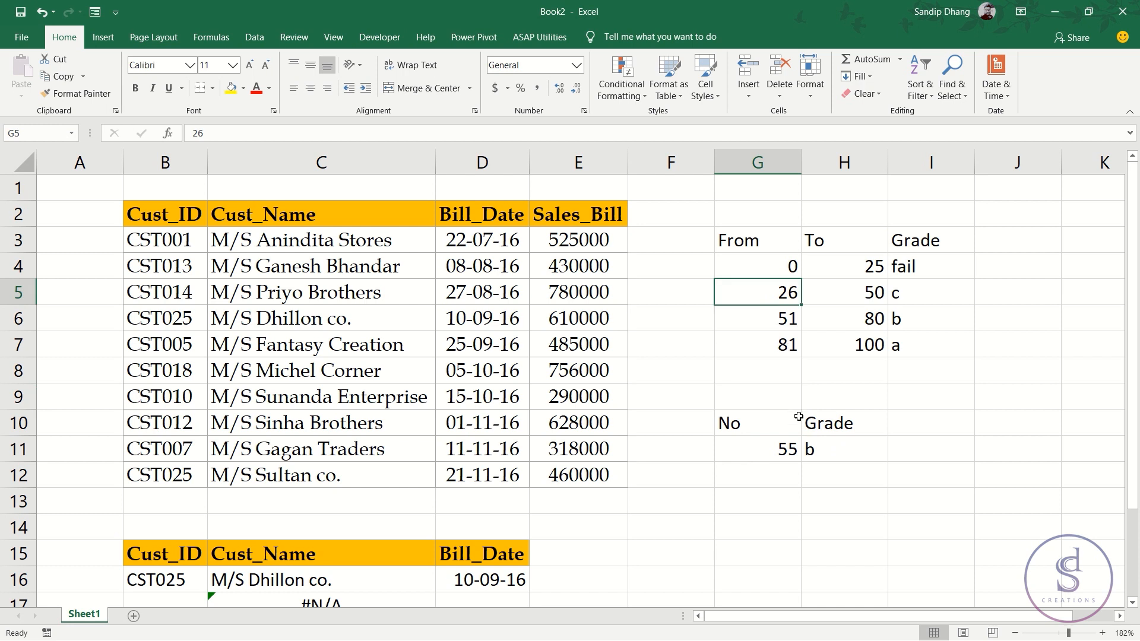
# - Test the approximate-match grade lookup by entering 30 and then 49 as the number in G11
pyautogui.click(799, 449)
pyautogui.write('30')
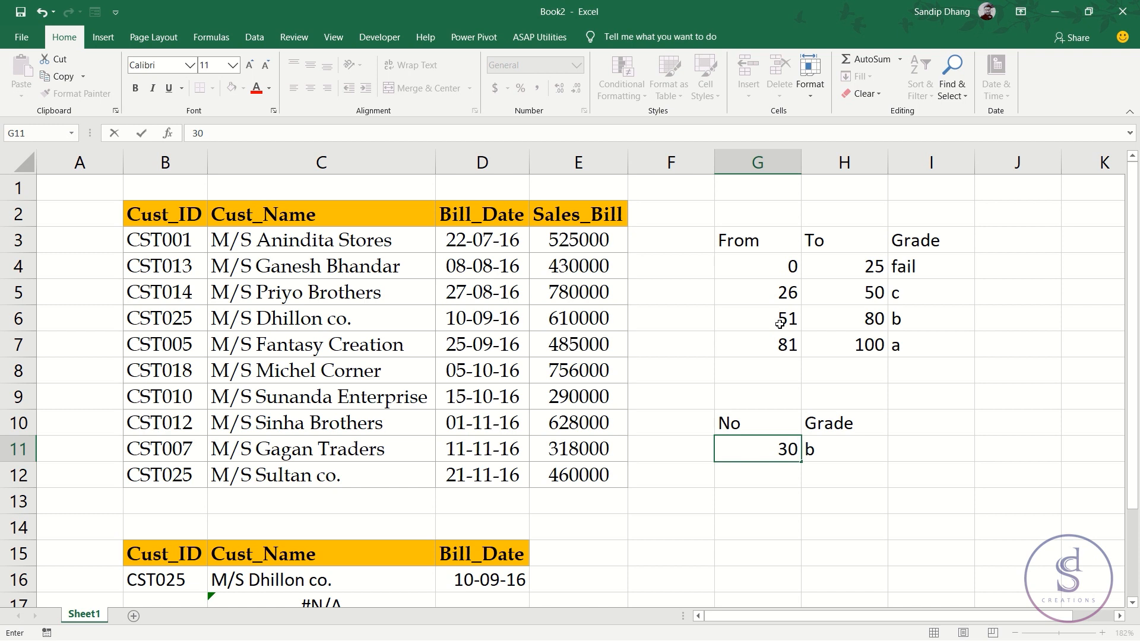
pyautogui.press('Return')
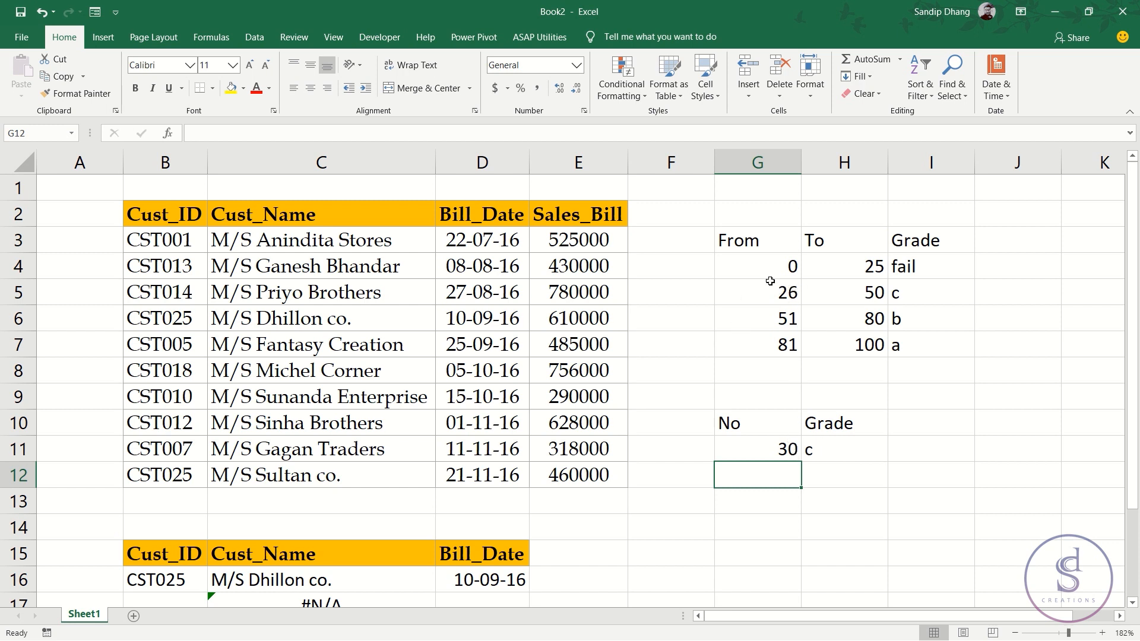
pyautogui.click(786, 440)
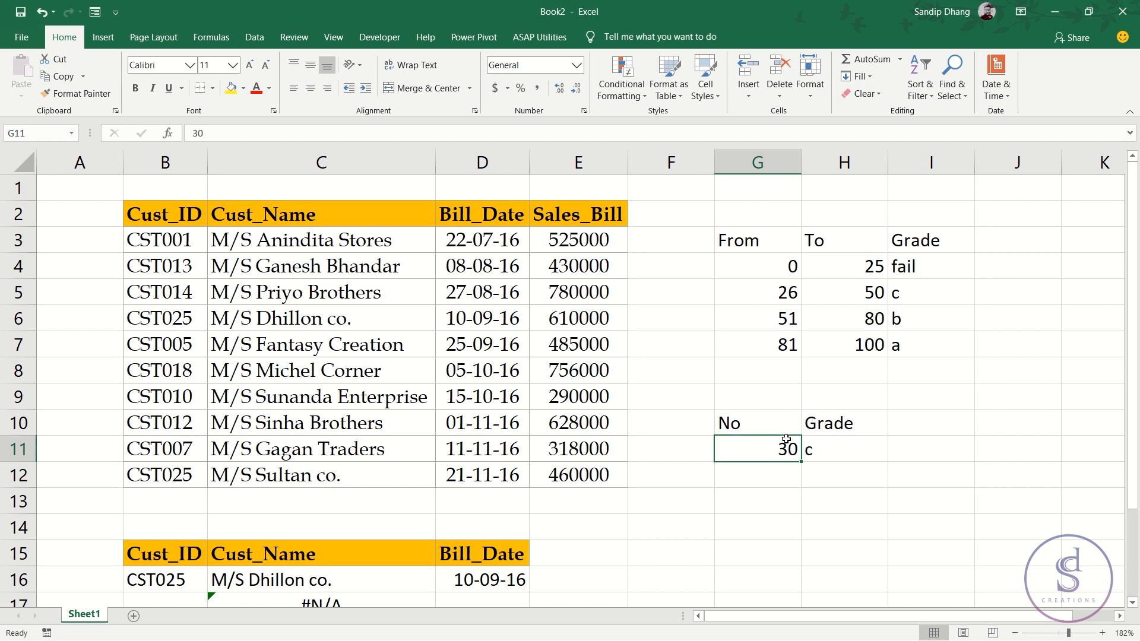
pyautogui.write('49')
pyautogui.press('Return')
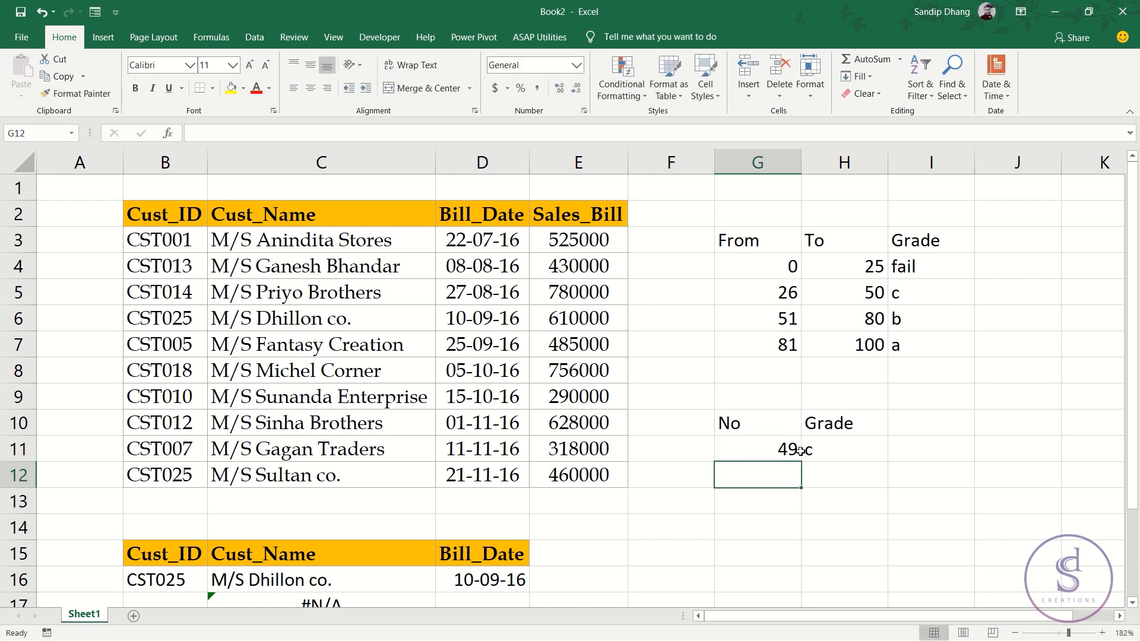
# - Review the No and Grade lookup cells, the H11 formula, and the ascending From values that define the grade ranges
pyautogui.click(783, 322)
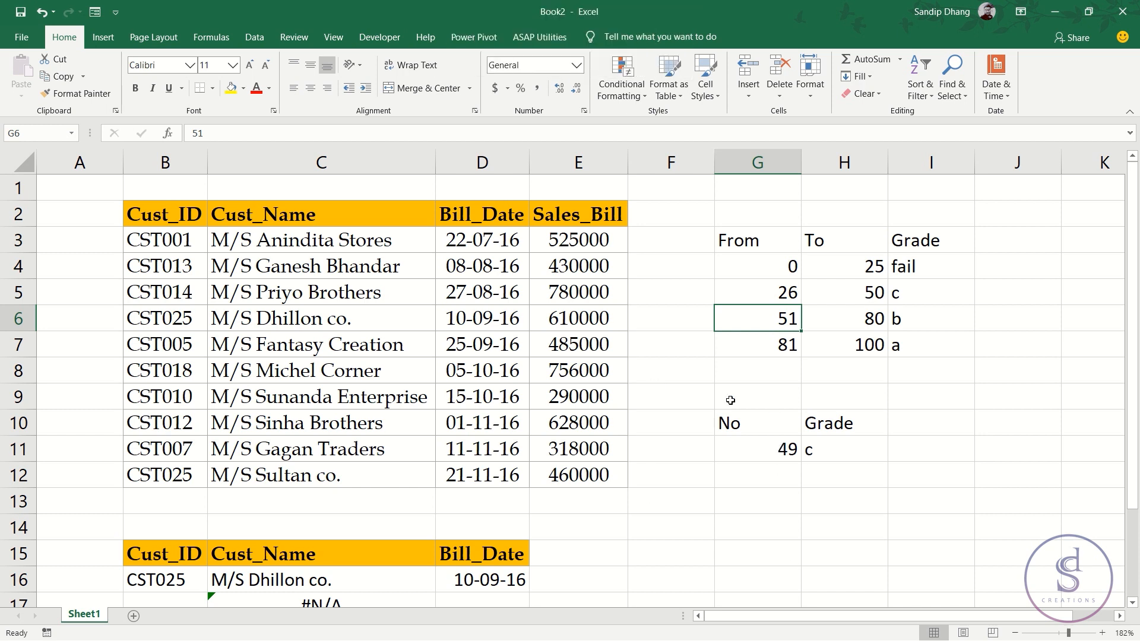
pyautogui.moveTo(775, 425); pyautogui.dragTo(837, 449)
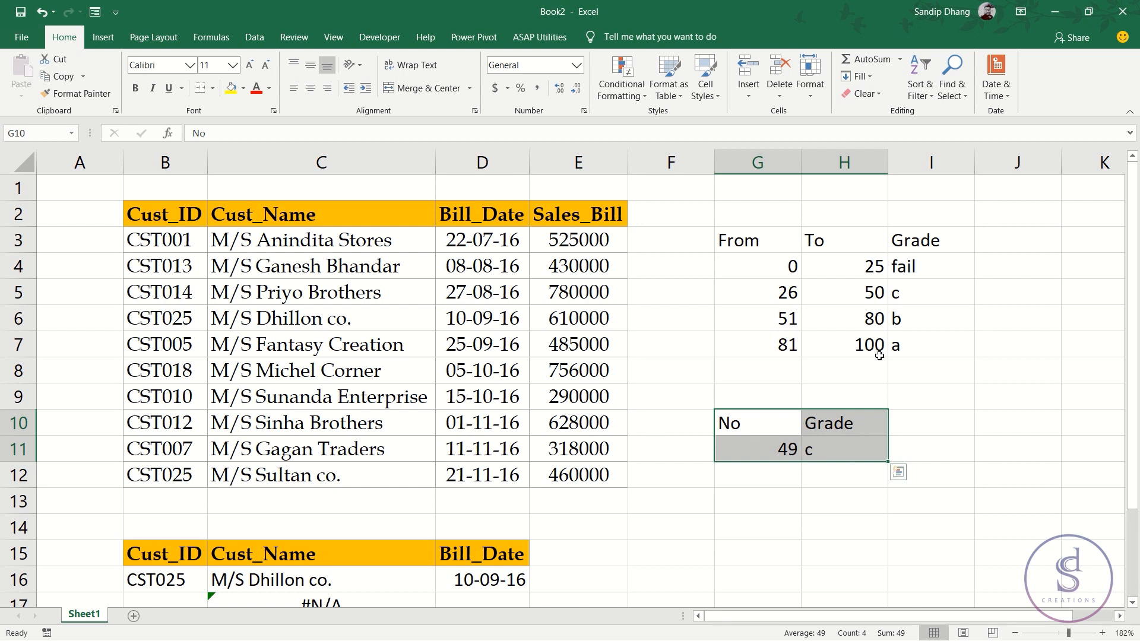
pyautogui.click(794, 420)
pyautogui.click(823, 455)
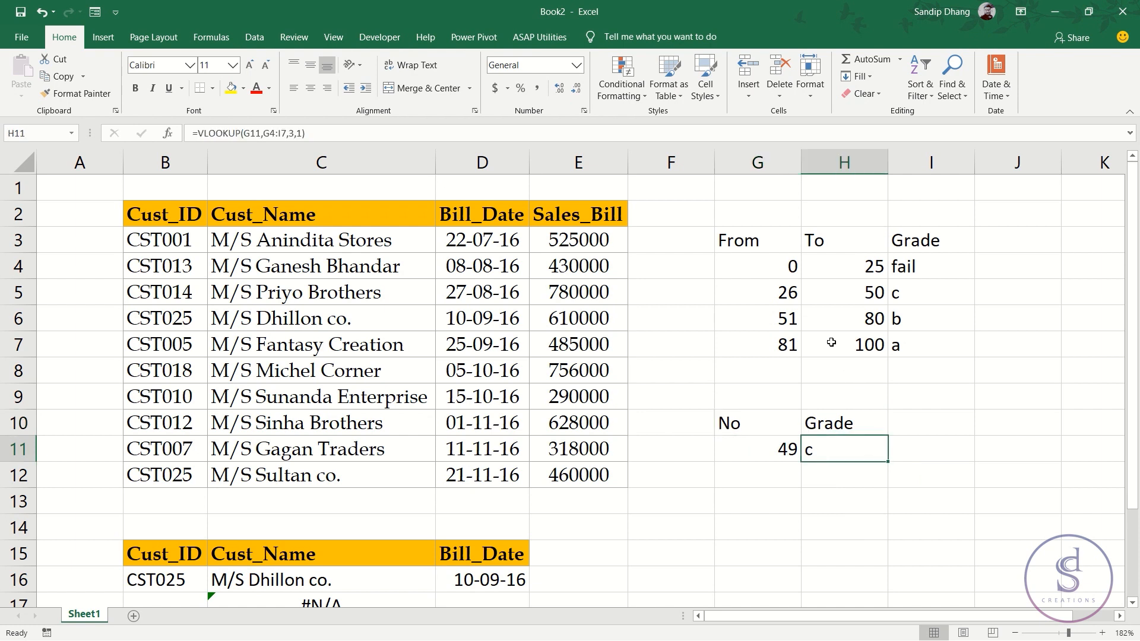
pyautogui.moveTo(773, 262); pyautogui.dragTo(780, 340)
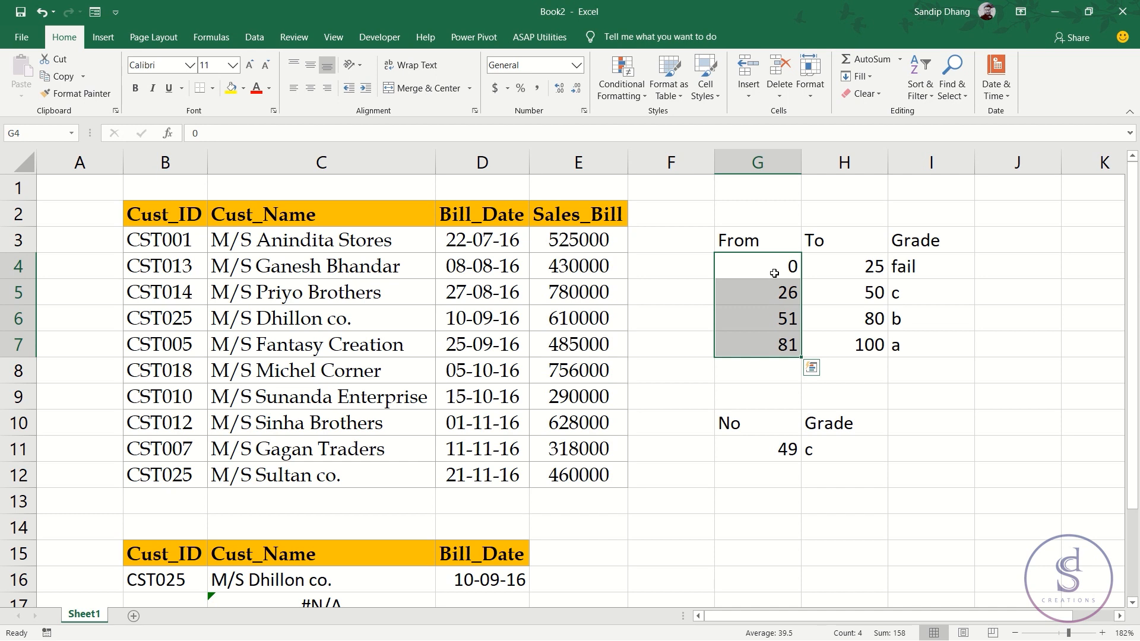
pyautogui.moveTo(773, 321); pyautogui.dragTo(853, 320)
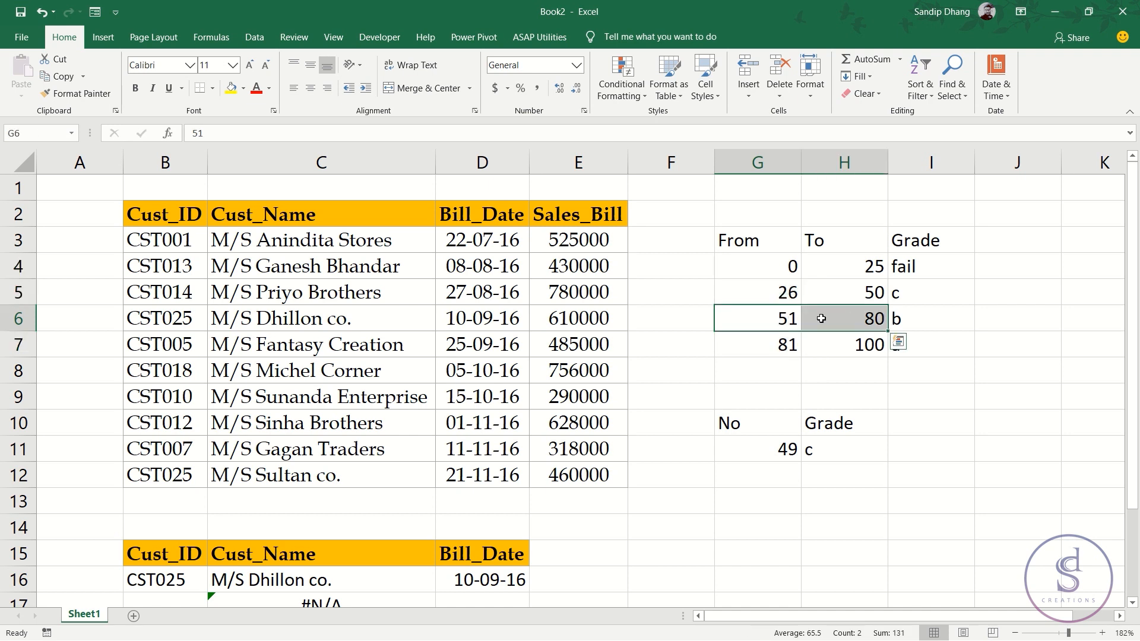
# - Change the grade range in row 5 to From 81 and To 100
pyautogui.click(786, 322)
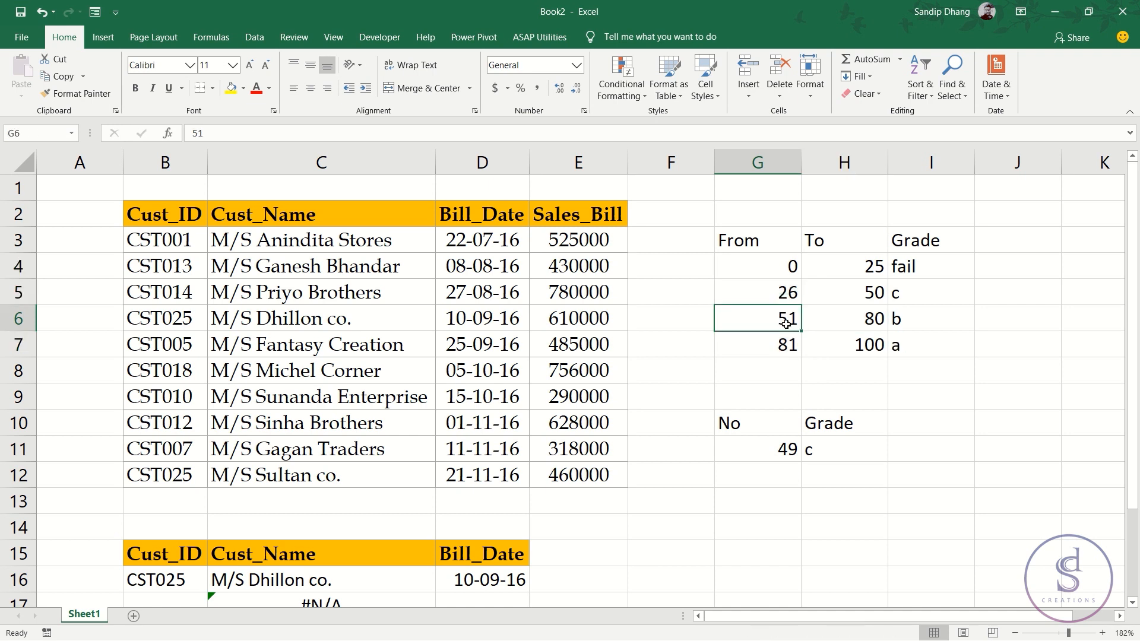
pyautogui.click(773, 292)
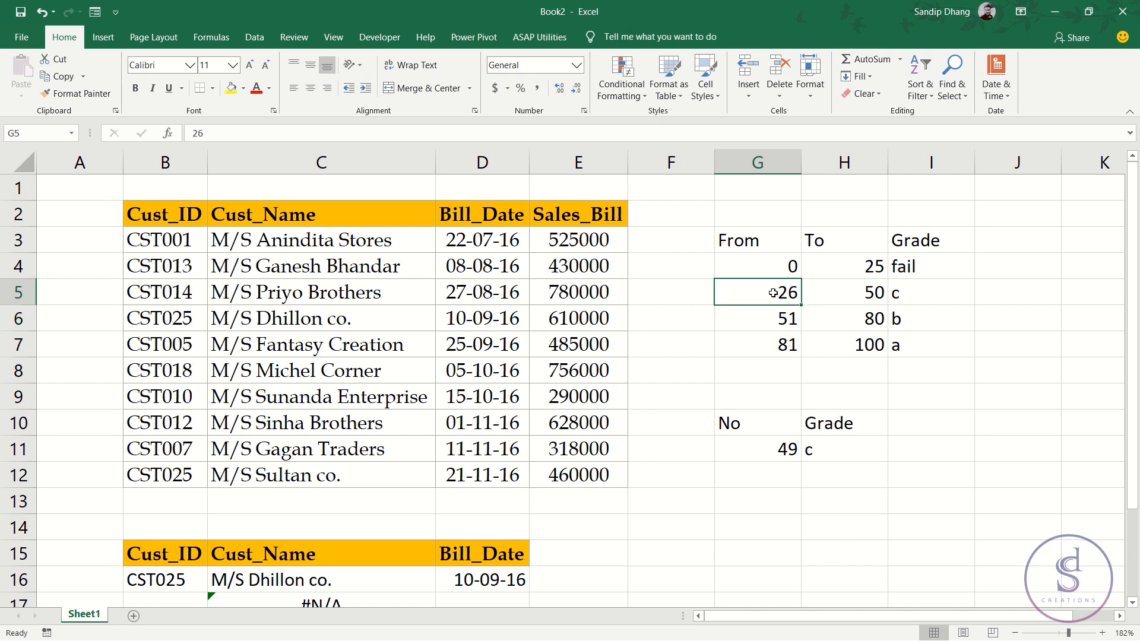
pyautogui.write('81')
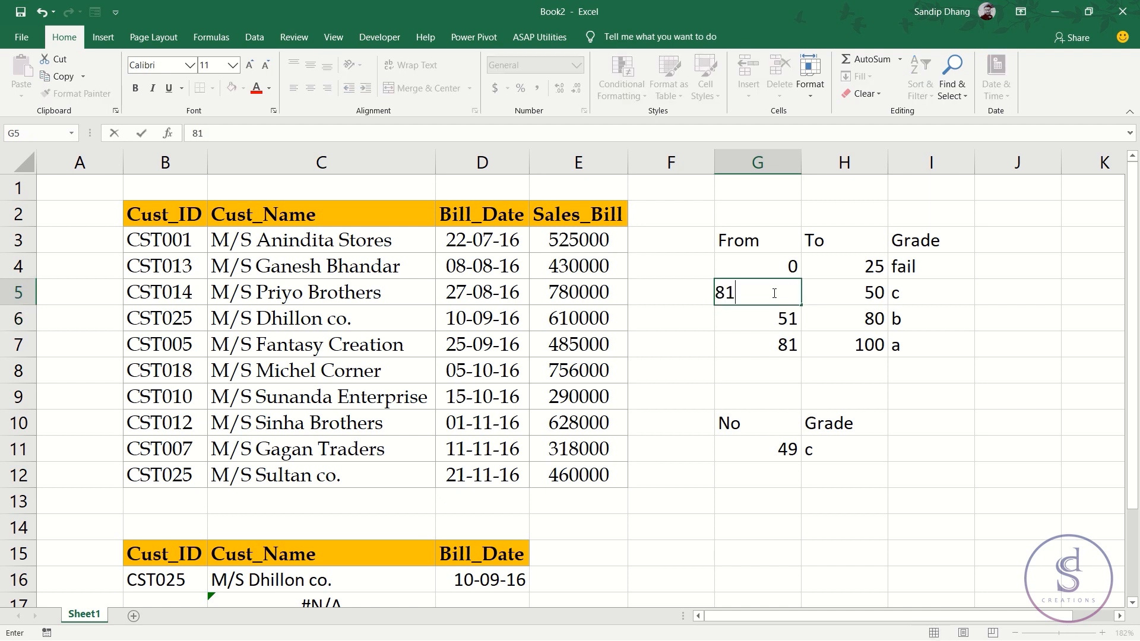
pyautogui.press('Tab')
pyautogui.write('100')
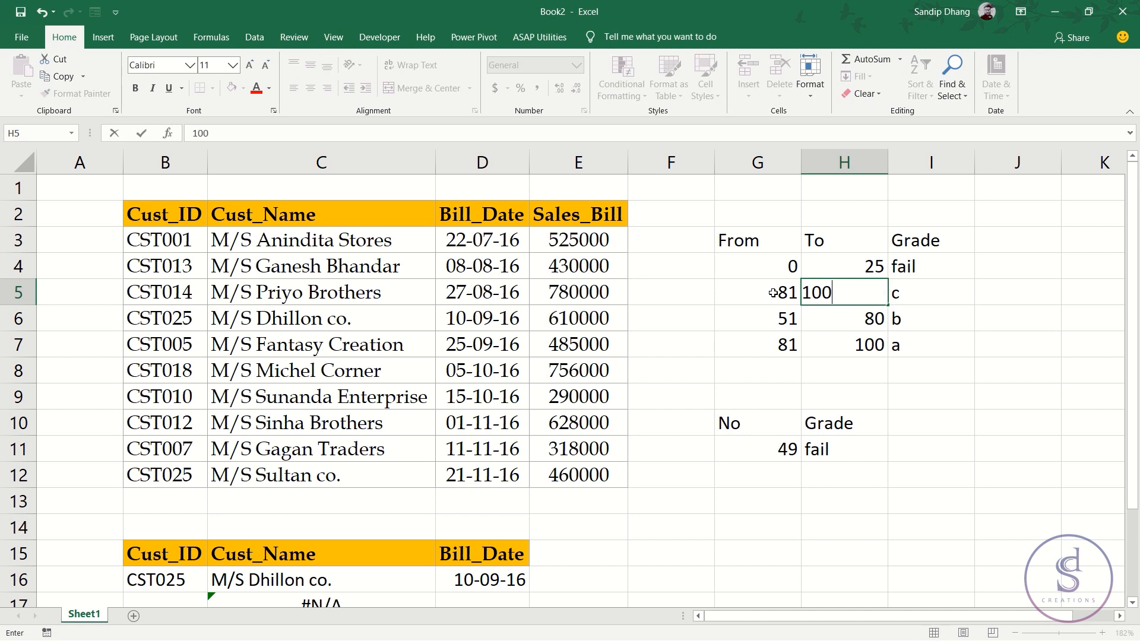
pyautogui.press('Return')
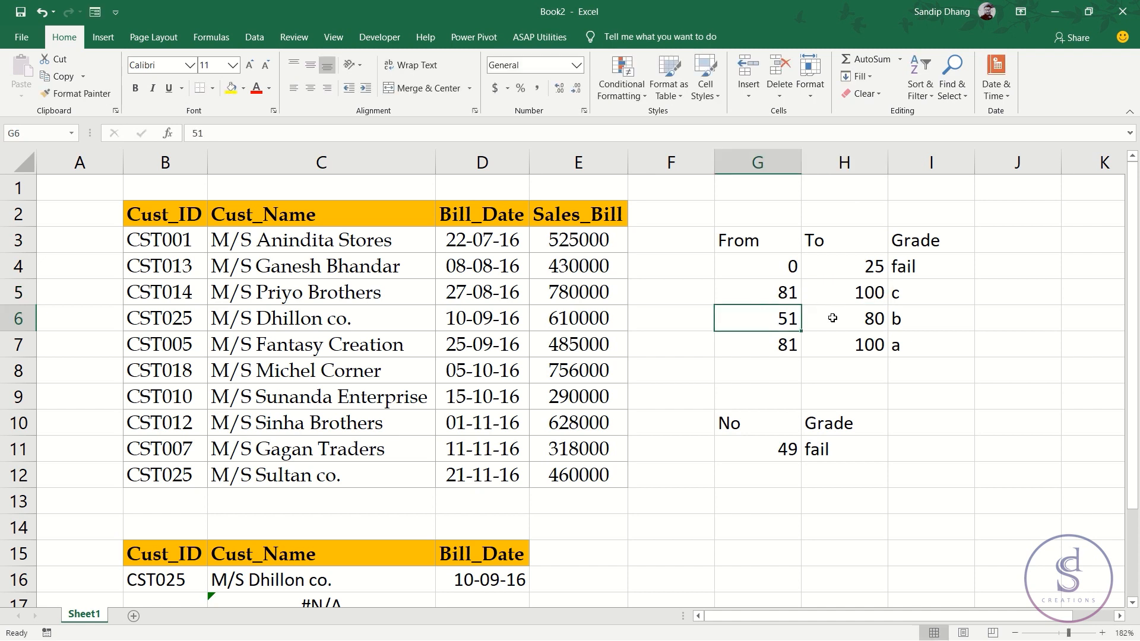
# - Change the grade range in row 7 to From 26 and To 50, and select the grade lookup in H11
pyautogui.click(786, 344)
pyautogui.write('26')
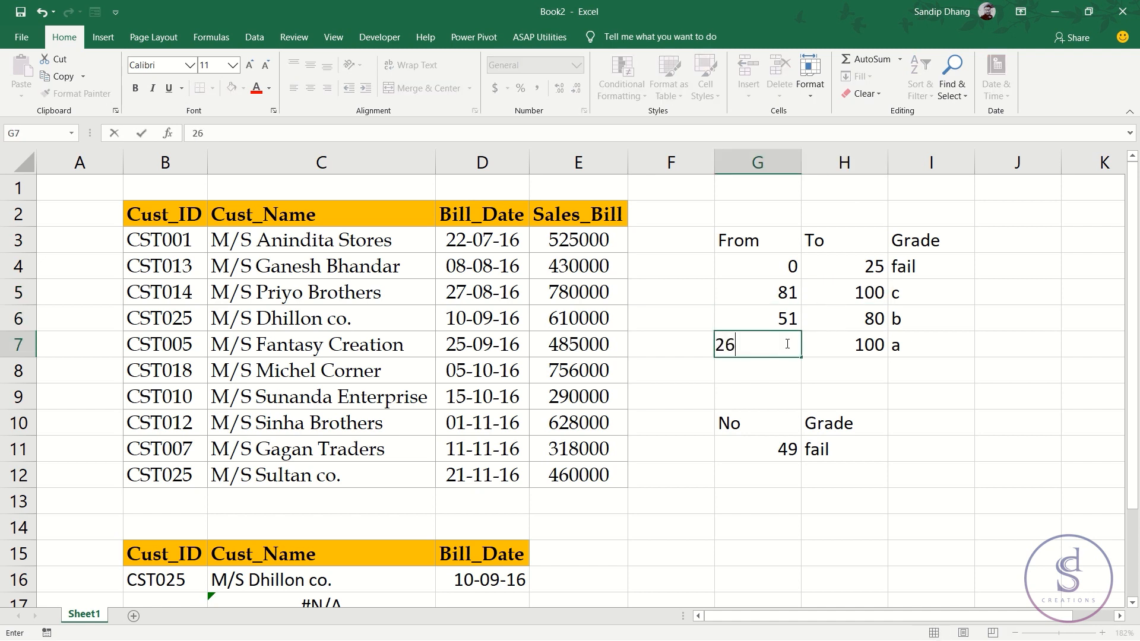
pyautogui.press('Tab')
pyautogui.write('50')
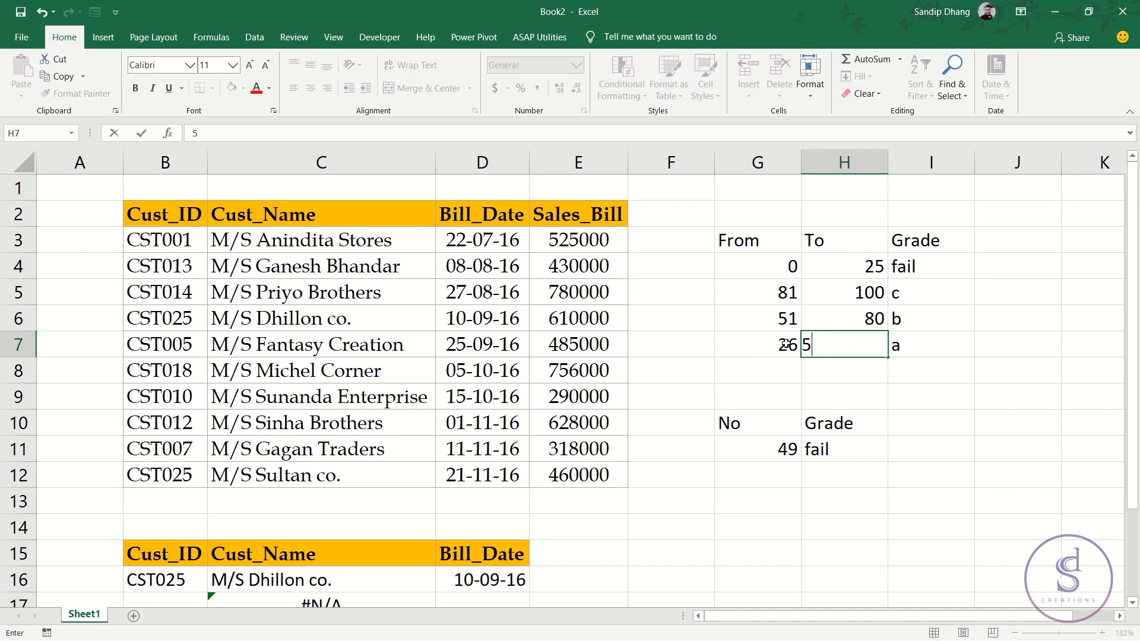
pyautogui.click(826, 449)
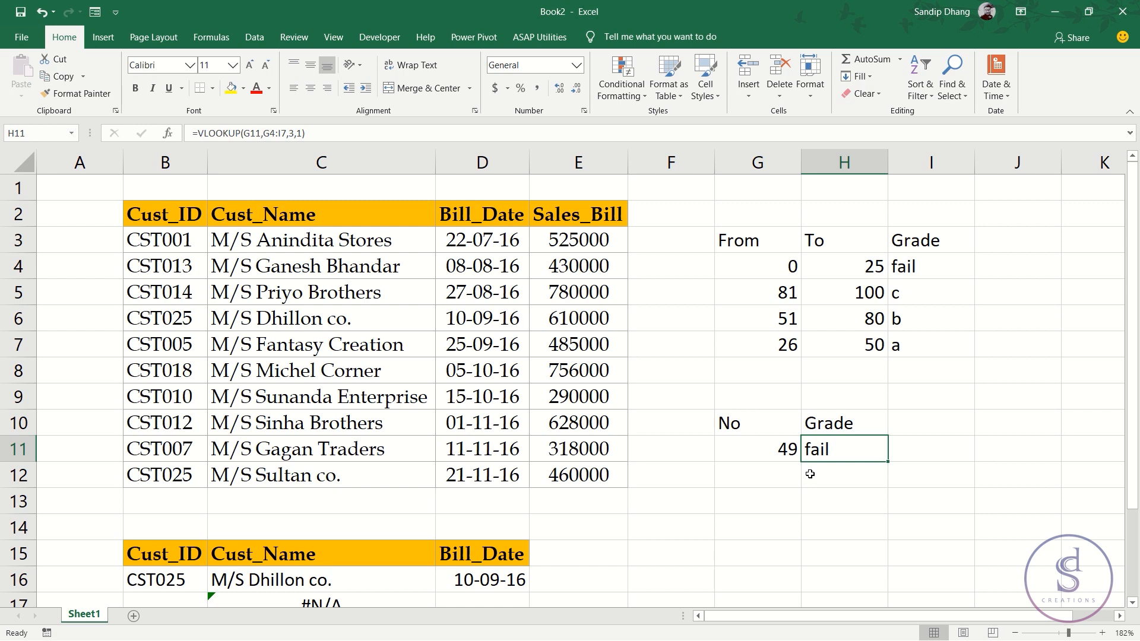
# - Examine the lookup number in G11 against the unsorted From–To ranges in G4:H7 and the grade in row 4
pyautogui.click(782, 446)
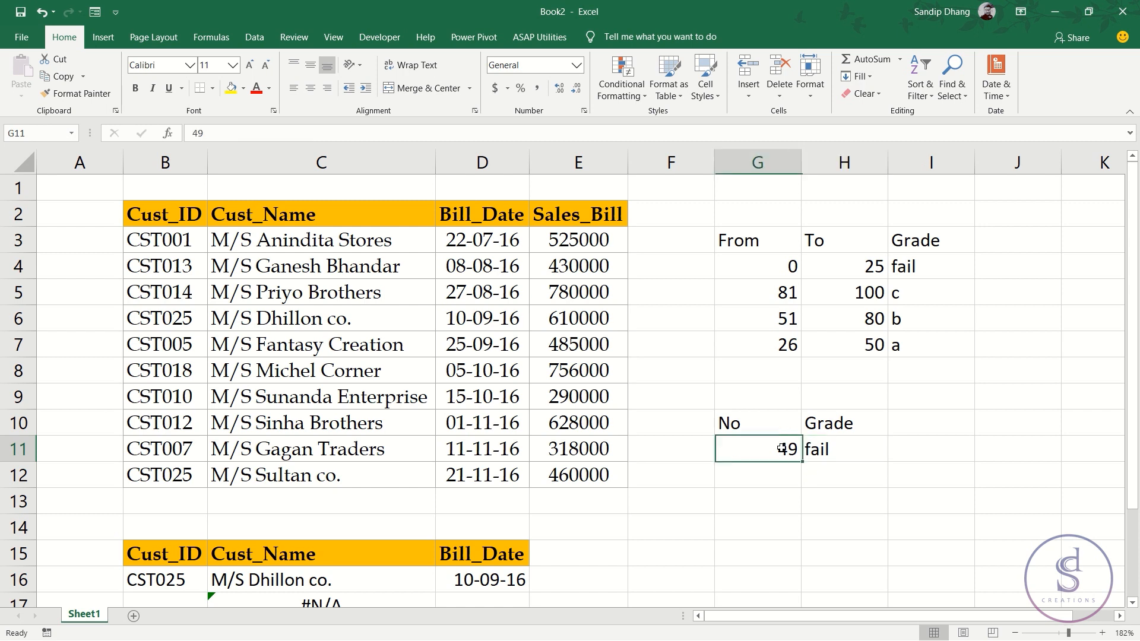
pyautogui.moveTo(756, 266); pyautogui.dragTo(886, 355)
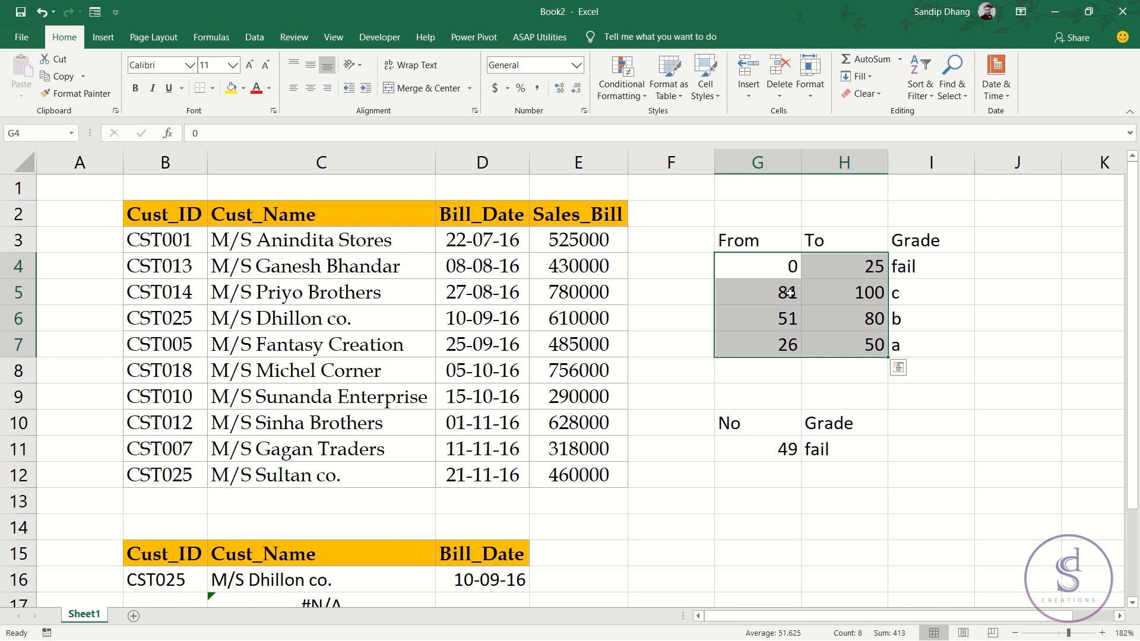
pyautogui.click(778, 266)
pyautogui.moveTo(778, 266); pyautogui.dragTo(778, 293)
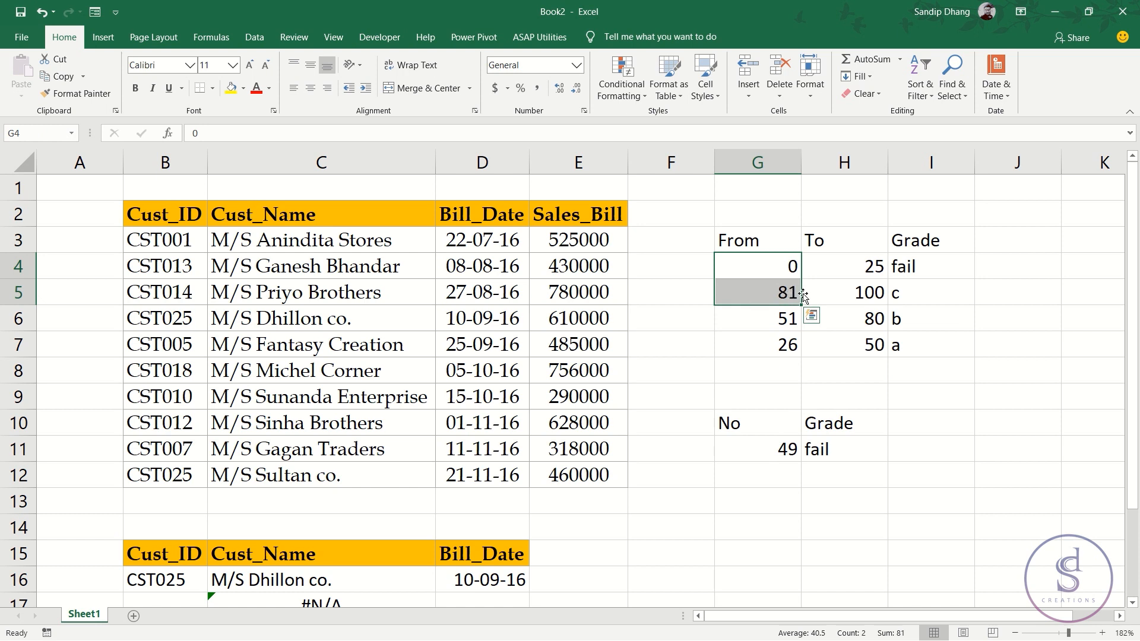
pyautogui.click(766, 264)
pyautogui.click(931, 264)
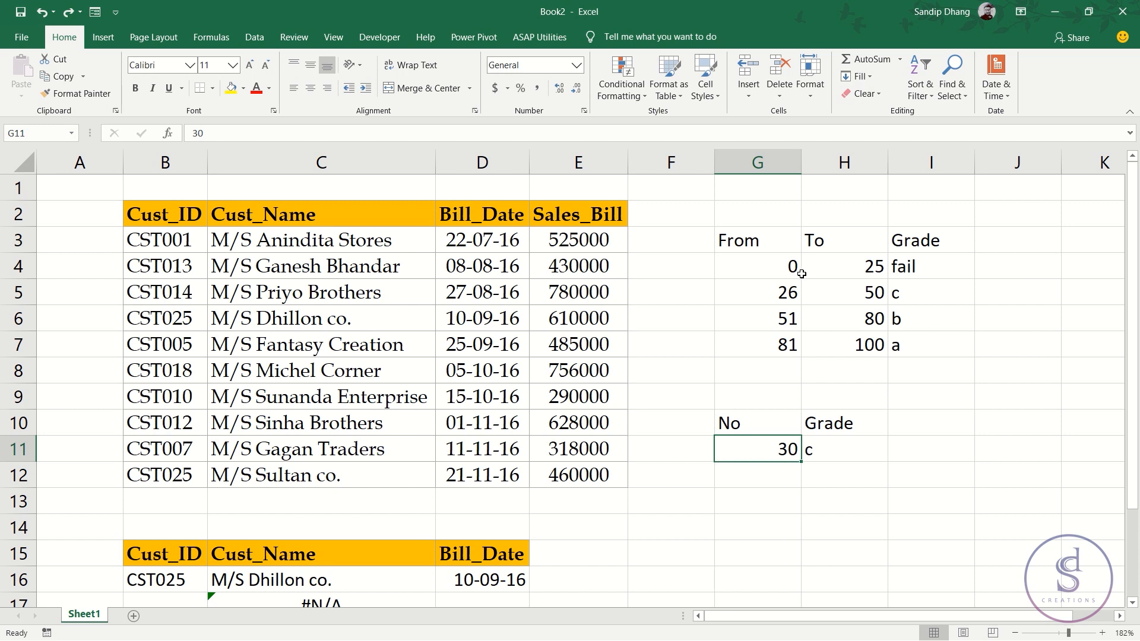
# - Sort the From–To–Grade table in G3:I7 from largest to smallest
pyautogui.moveTo(752, 243); pyautogui.dragTo(917, 345)
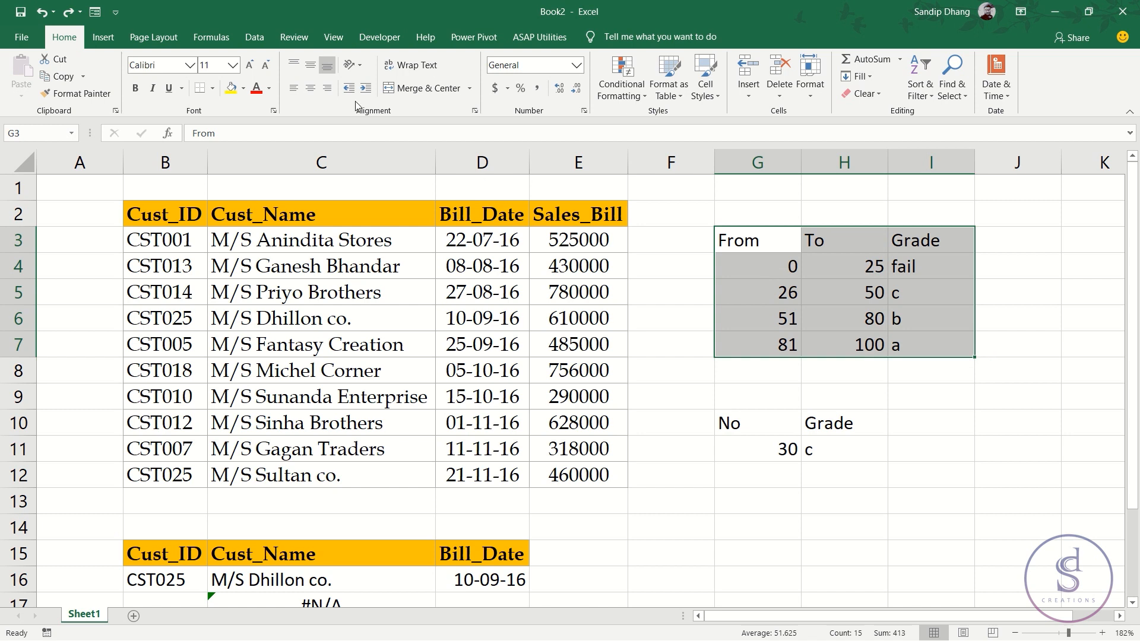
pyautogui.click(920, 89)
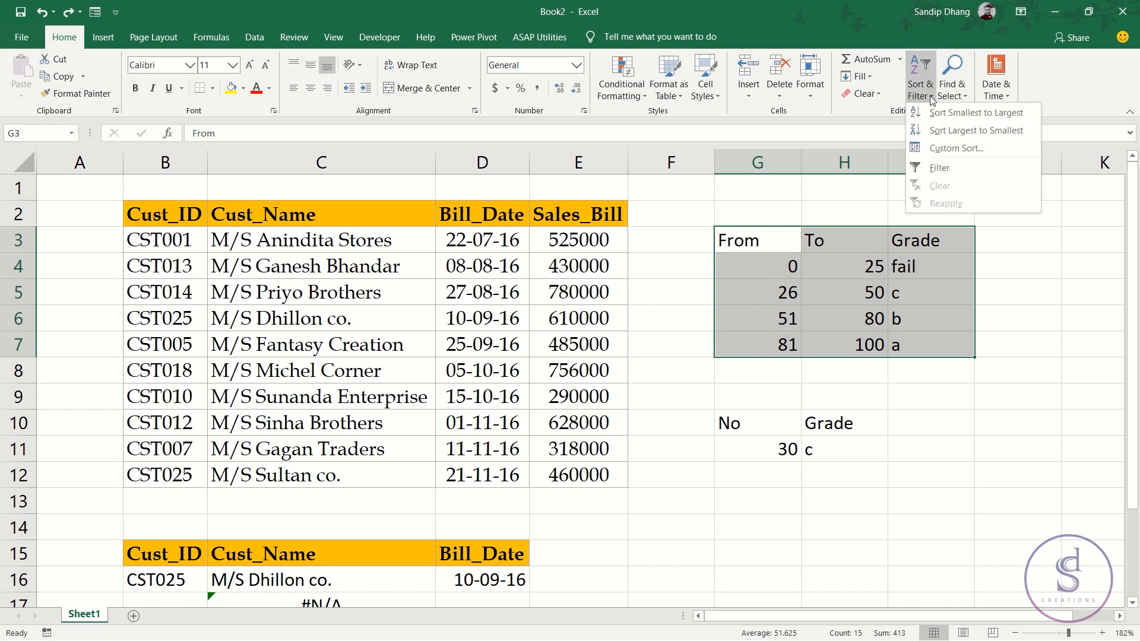
pyautogui.click(963, 136)
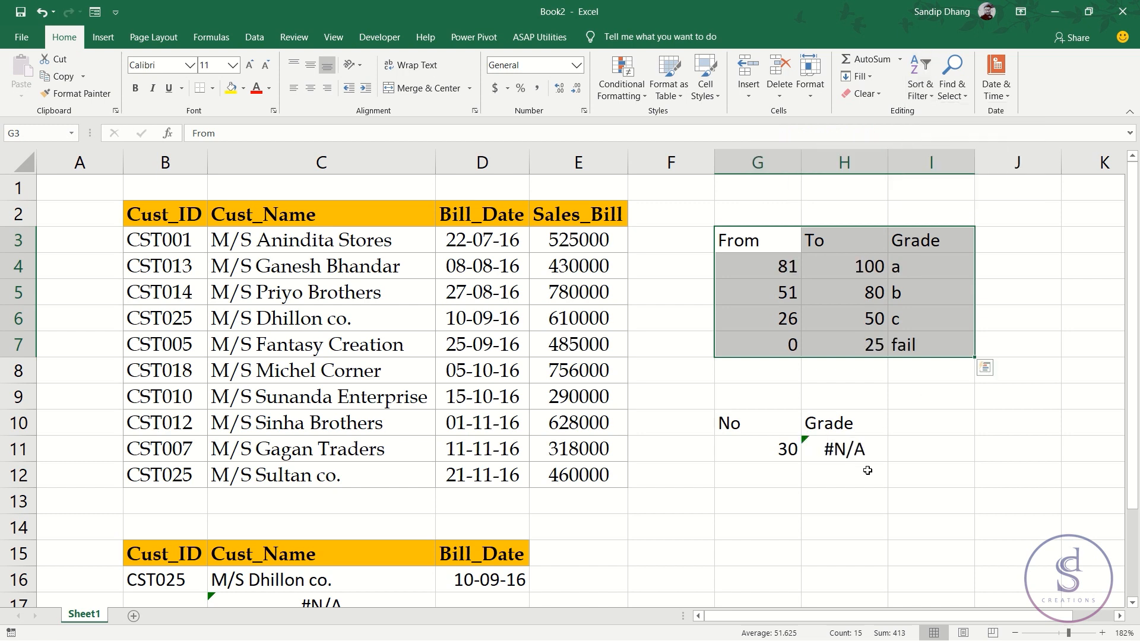
# - Compare the approximate-match formula in H11 and the number in G11 with the order of the From values in G4:G7
pyautogui.click(869, 452)
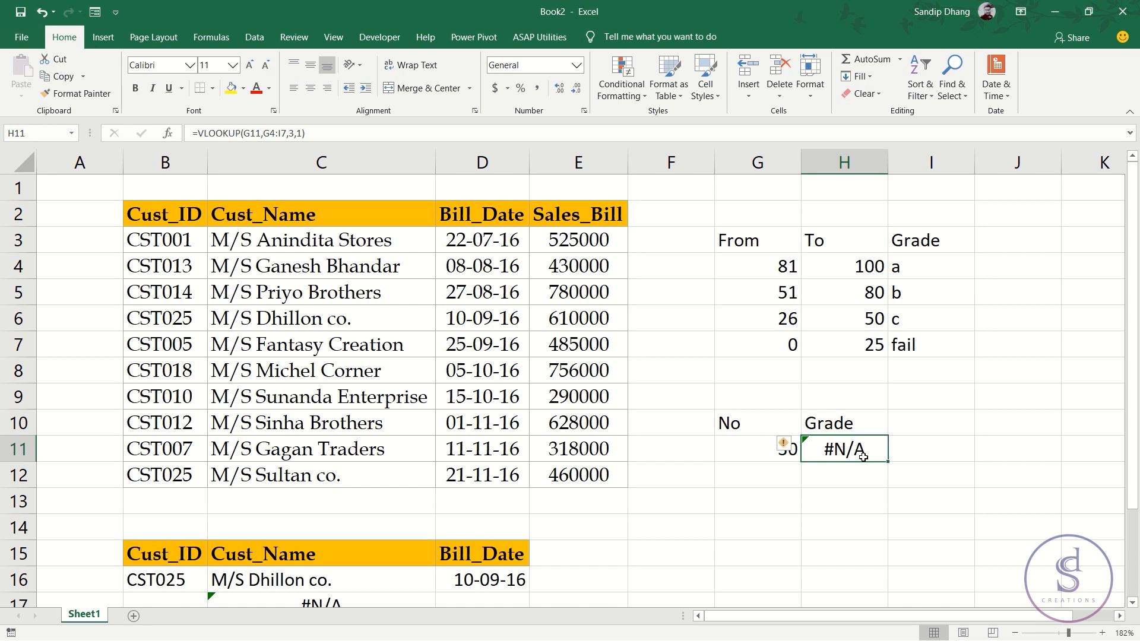
pyautogui.click(774, 511)
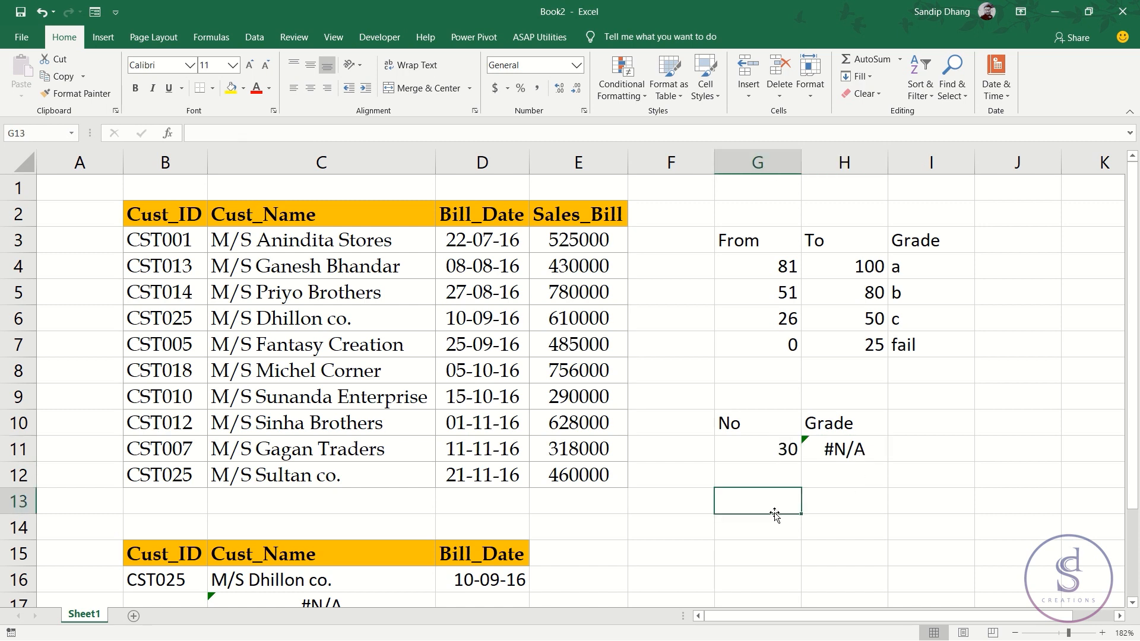
pyautogui.click(782, 451)
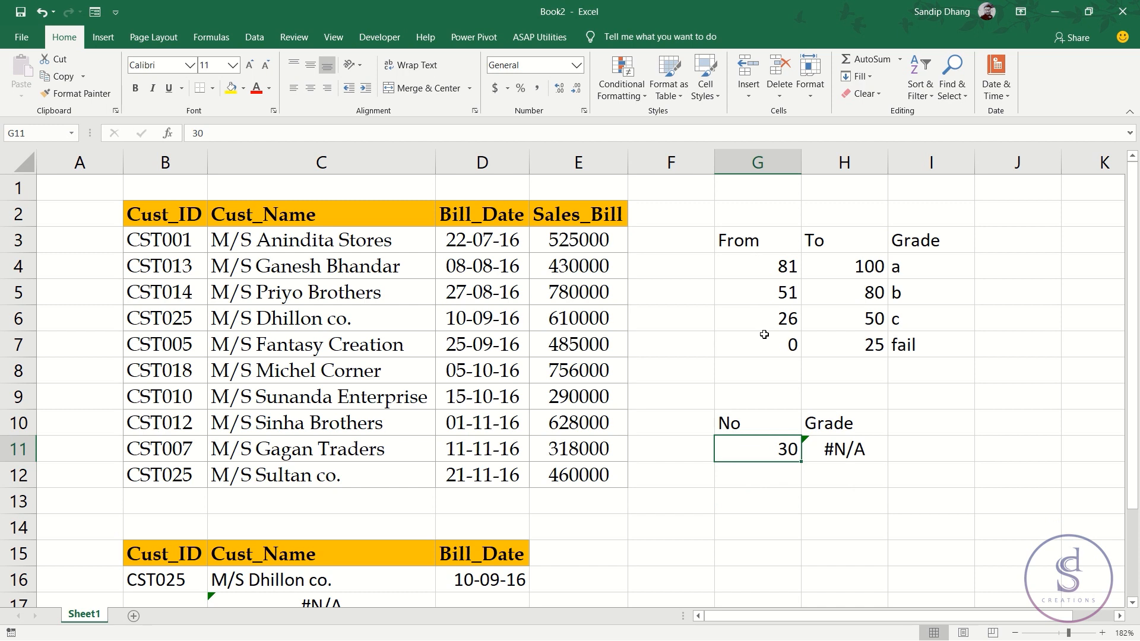
pyautogui.moveTo(763, 322); pyautogui.dragTo(767, 338)
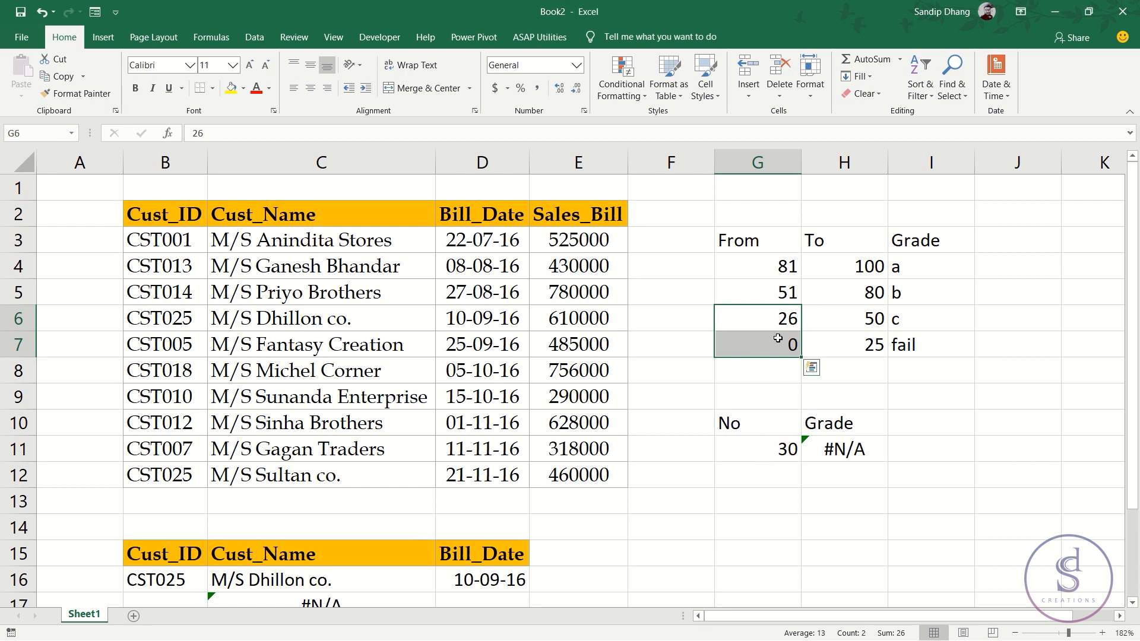
pyautogui.moveTo(772, 289); pyautogui.dragTo(772, 313)
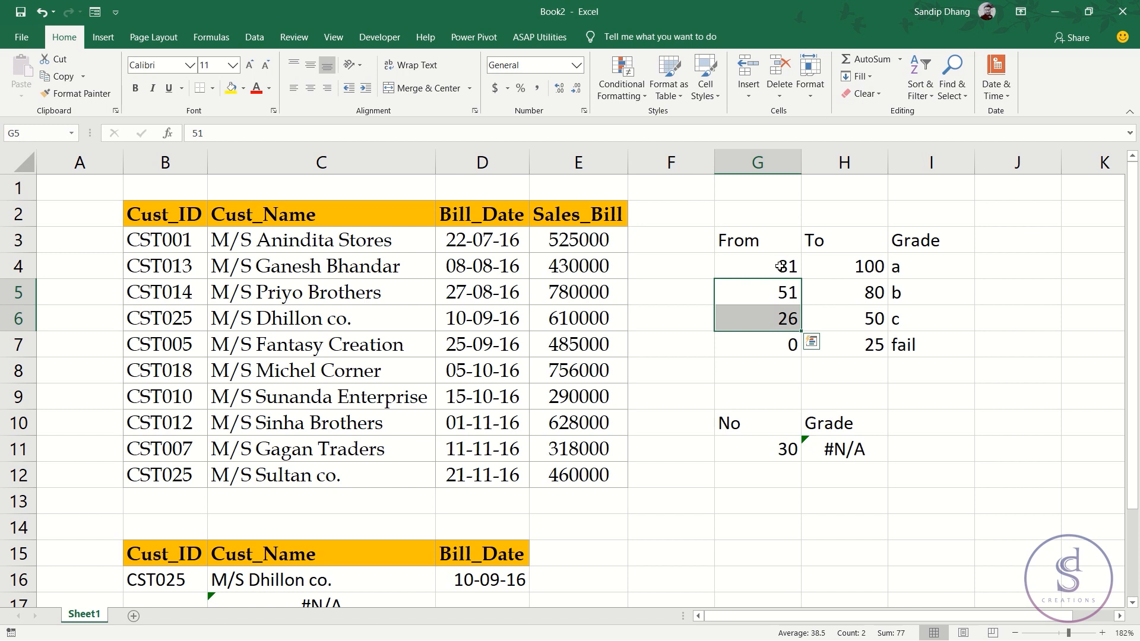
pyautogui.moveTo(775, 262); pyautogui.dragTo(760, 340)
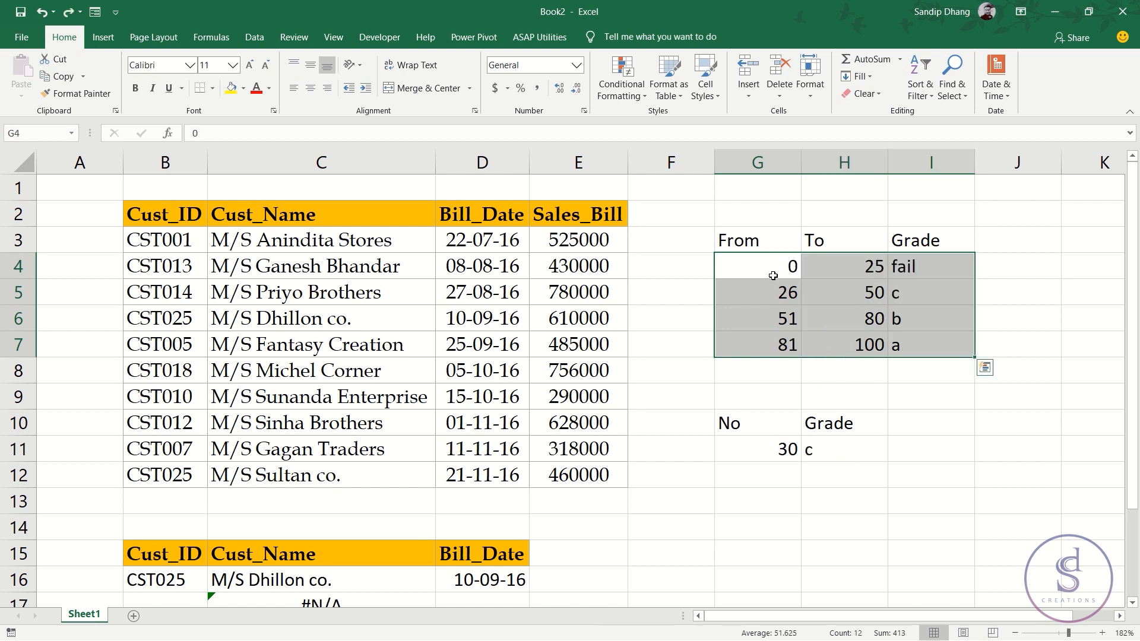
pyautogui.click(856, 450)
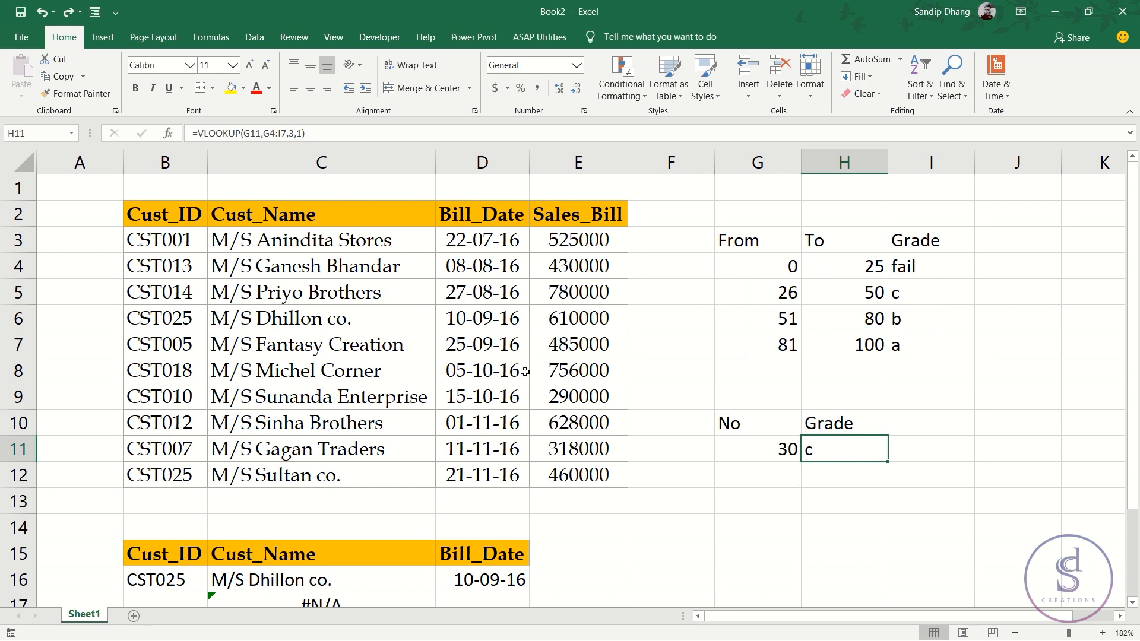
pyautogui.click(526, 27)
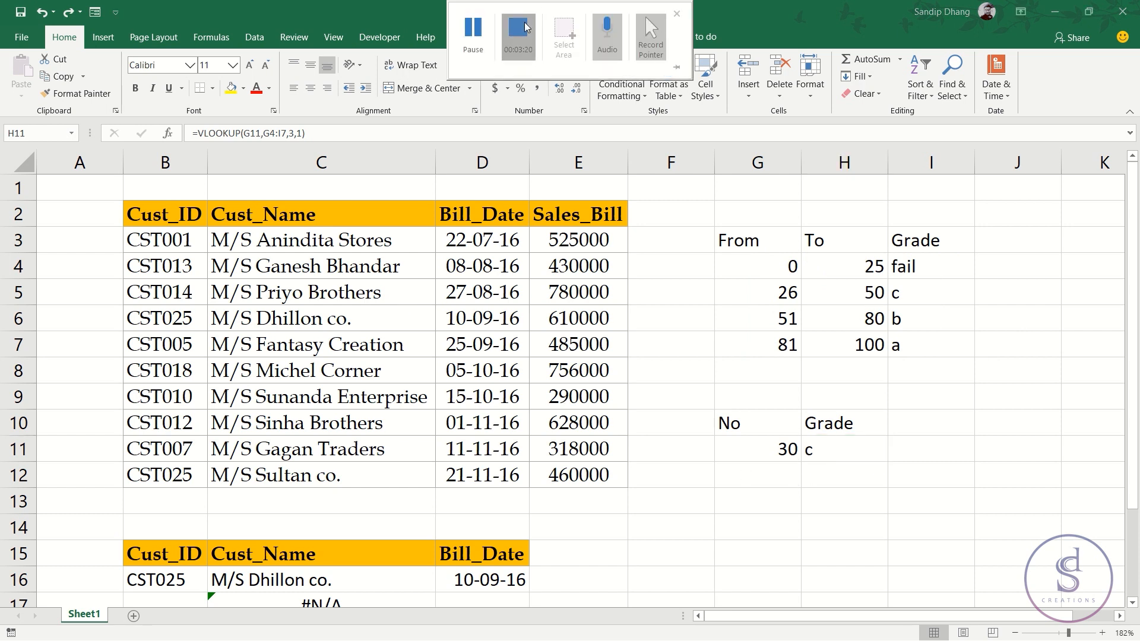